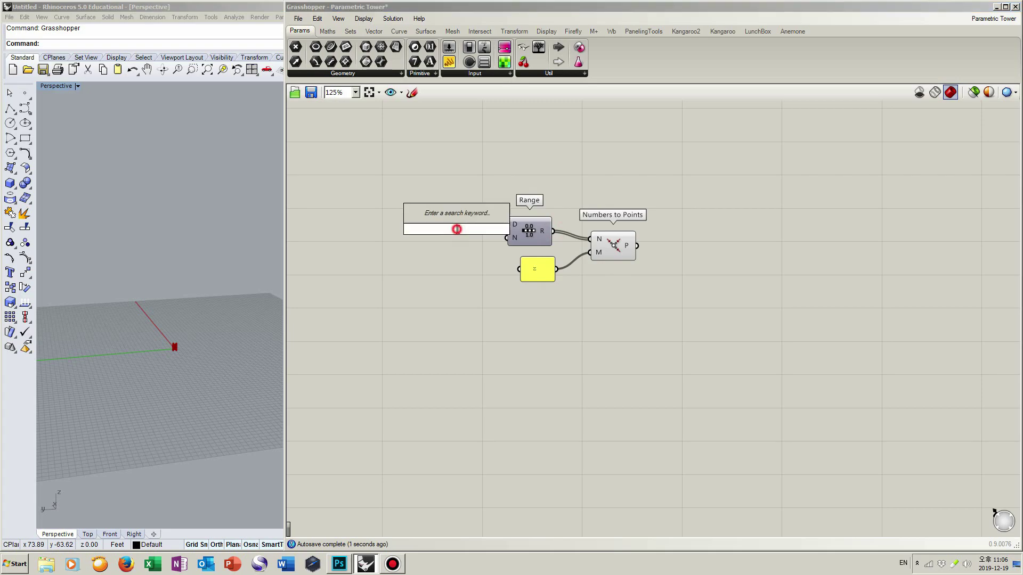
# Drive the Range component's domain with a number slider of 50 and its steps with a number slider of 15.
pyautogui.write('50')
pyautogui.press('Return')
pyautogui.moveTo(494, 231)
pyautogui.mouseDown()
pyautogui.moveTo(475, 229)
pyautogui.moveTo(506, 224)
pyautogui.mouseUp()
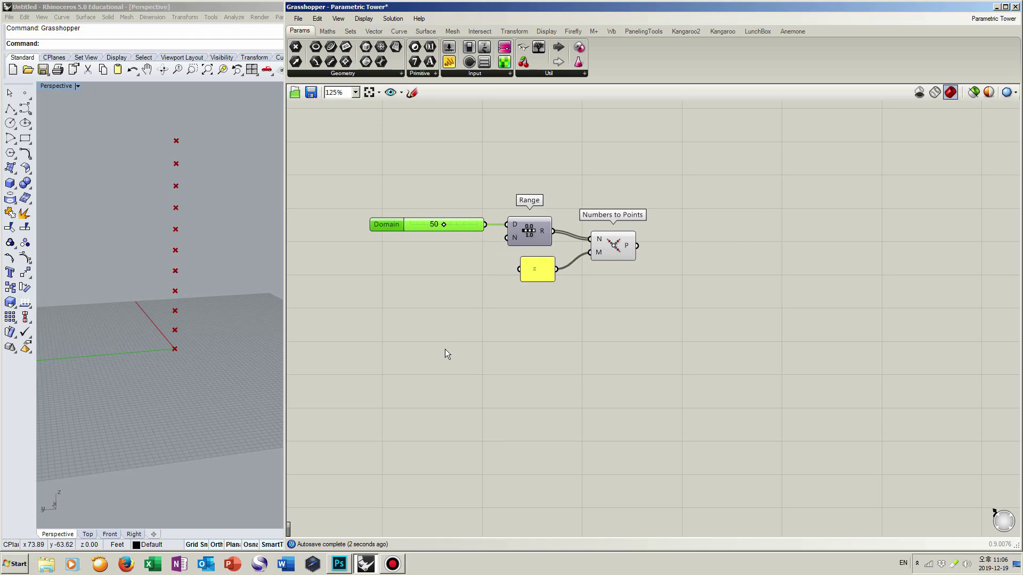
pyautogui.doubleClick(432, 343)
pyautogui.write('15')
pyautogui.press('Return')
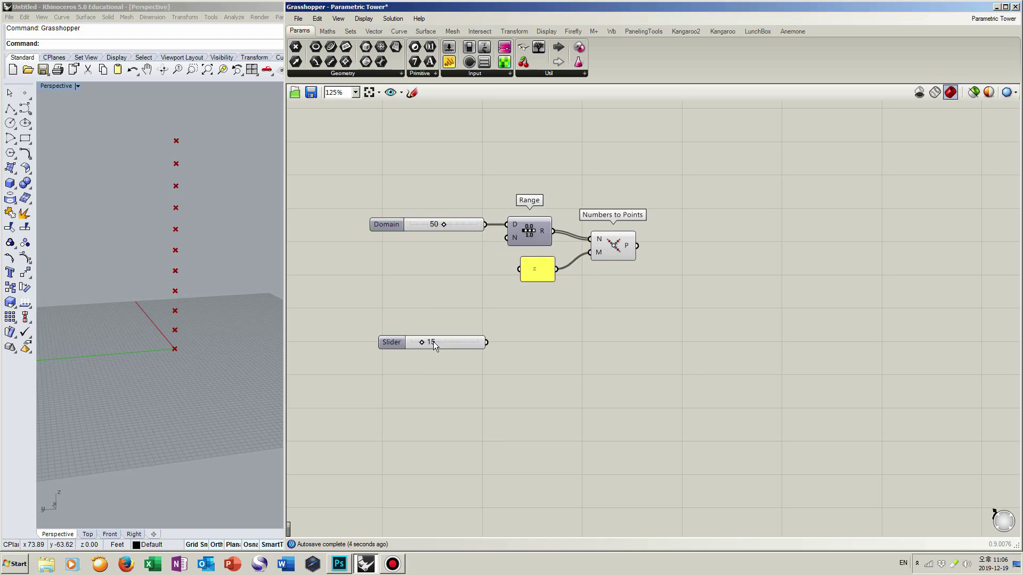
pyautogui.moveTo(497, 267); pyautogui.dragTo(483, 342)
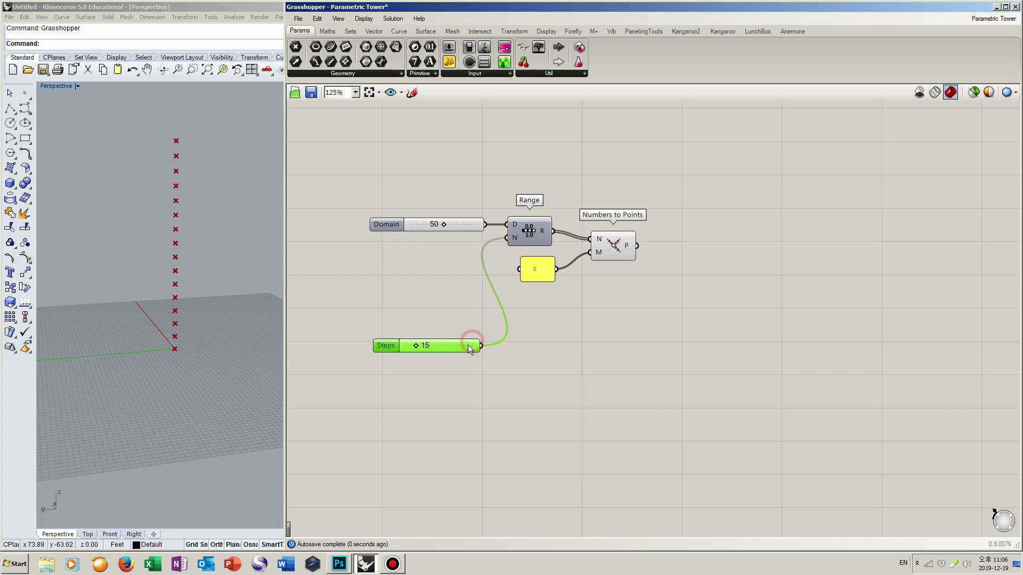
# Add a Circle component with plane and radius inputs, feed it the Numbers to Points output, and align the components in one row.
pyautogui.doubleClick(660, 282)
pyautogui.write('circle')
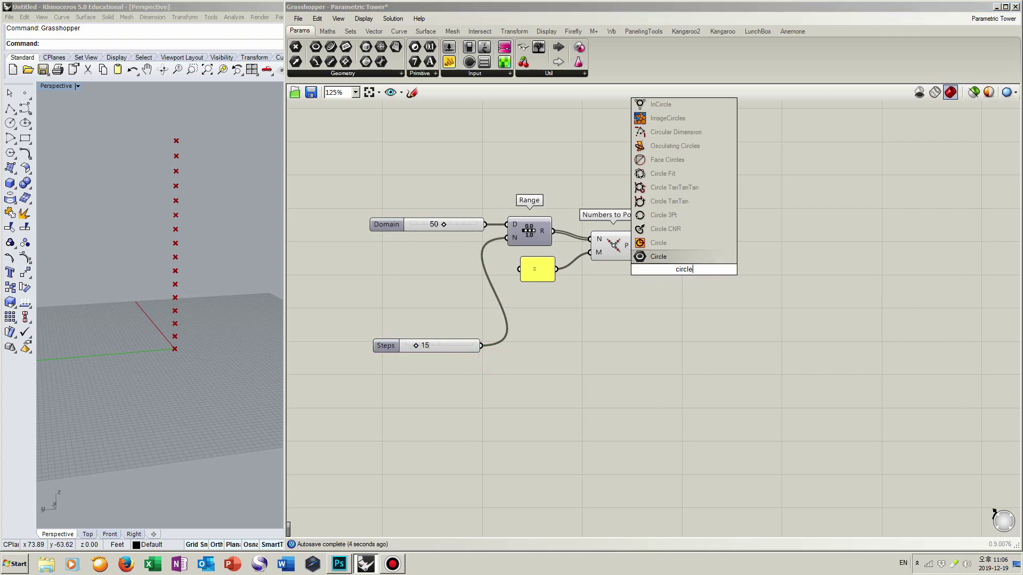
pyautogui.click(711, 243)
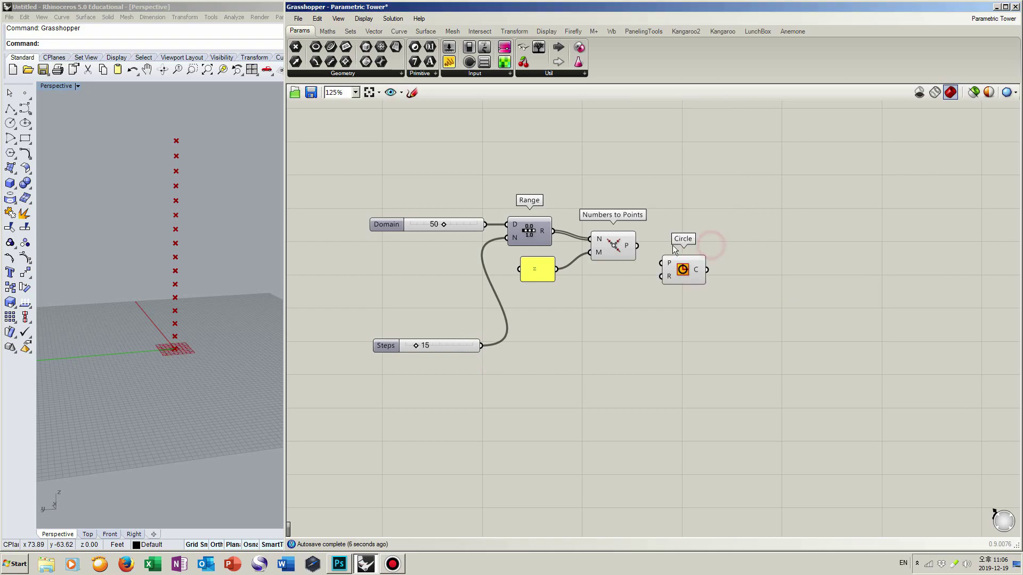
pyautogui.moveTo(636, 244); pyautogui.dragTo(661, 262)
pyautogui.moveTo(684, 268); pyautogui.dragTo(714, 251)
pyautogui.click(617, 245)
pyautogui.moveTo(618, 246); pyautogui.dragTo(620, 241)
pyautogui.moveTo(711, 253); pyautogui.dragTo(724, 245)
# Add a Remap Numbers component below the Circle component and wire its remapped output into the circle's radius.
pyautogui.doubleClick(707, 312)
pyautogui.write('remap')
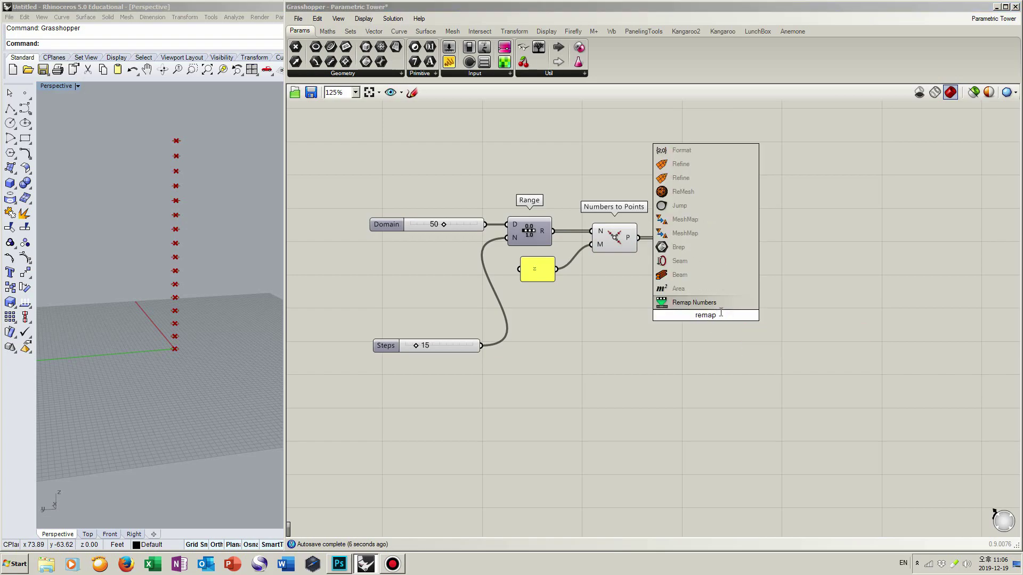
pyautogui.press('Return')
pyautogui.moveTo(698, 320); pyautogui.dragTo(692, 343)
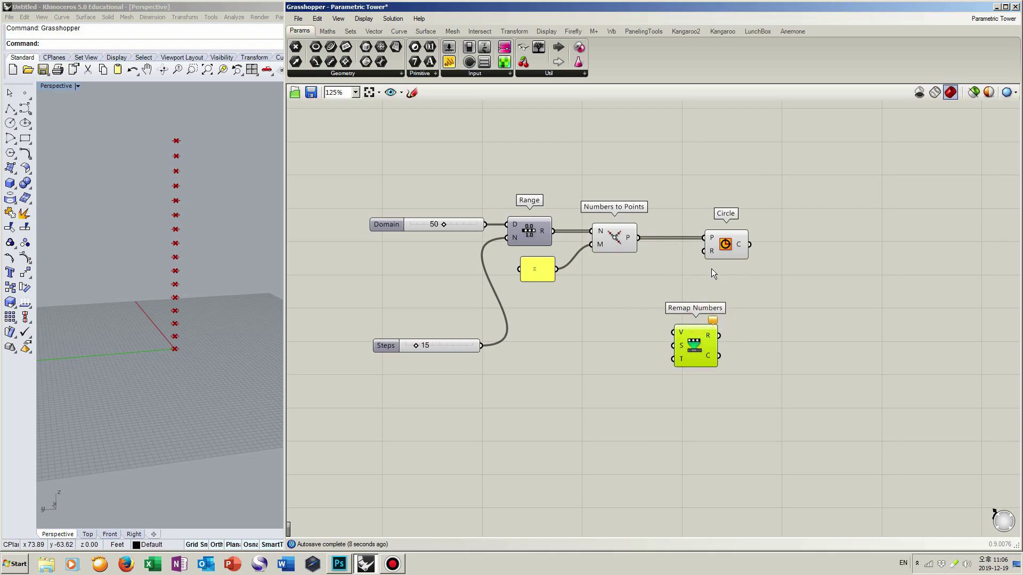
pyautogui.moveTo(715, 292); pyautogui.dragTo(720, 372)
# Add a Graph Mapper and connect its output to the value input of Remap Numbers.
pyautogui.doubleClick(598, 375)
pyautogui.write('gra')
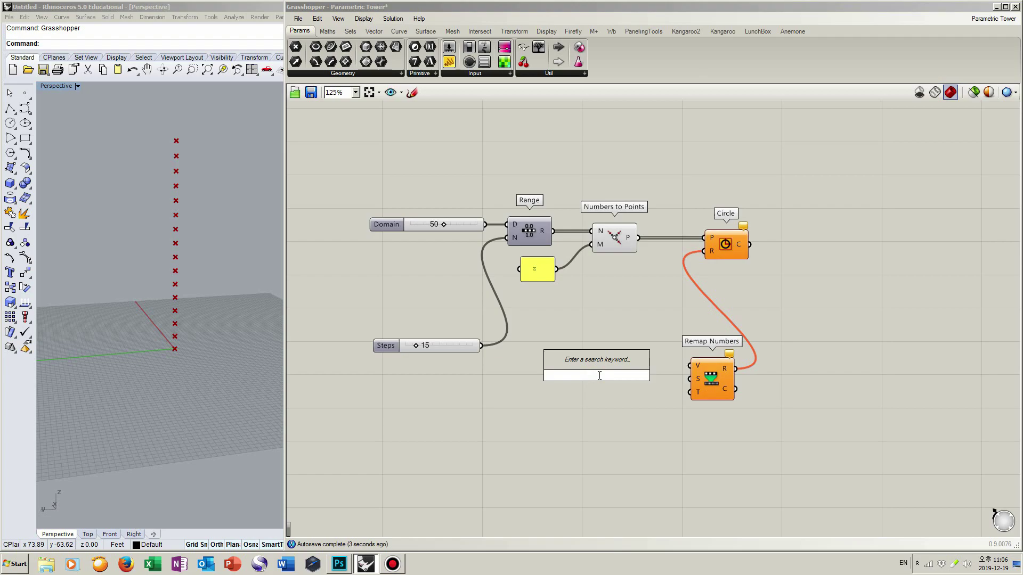
pyautogui.write('ph')
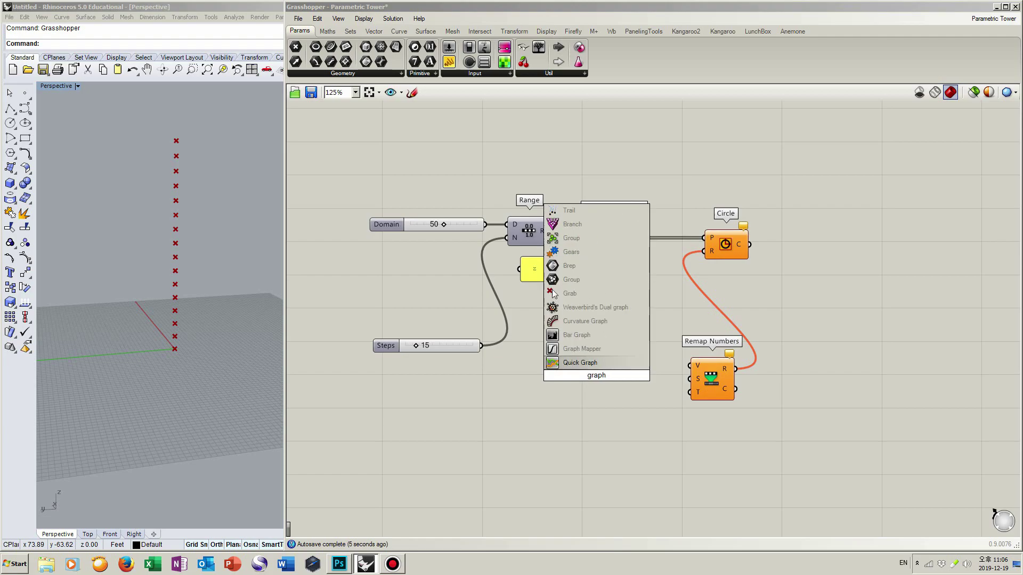
pyautogui.click(612, 350)
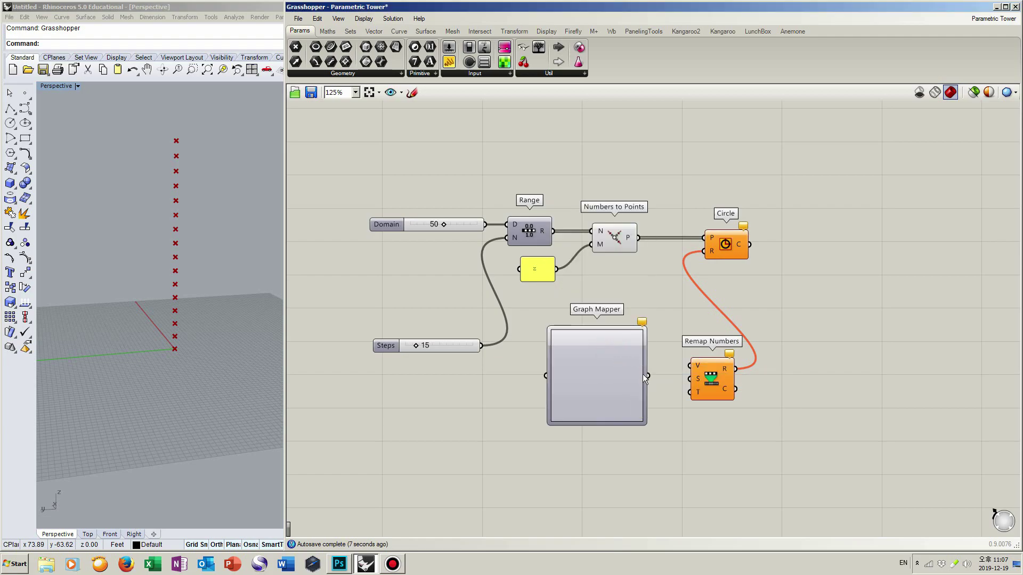
pyautogui.moveTo(646, 376); pyautogui.dragTo(691, 366)
pyautogui.moveTo(612, 383); pyautogui.dragTo(598, 374)
# Add a Bounds component fed by the Graph Mapper output and connect it to the source input of Remap Numbers.
pyautogui.doubleClick(659, 441)
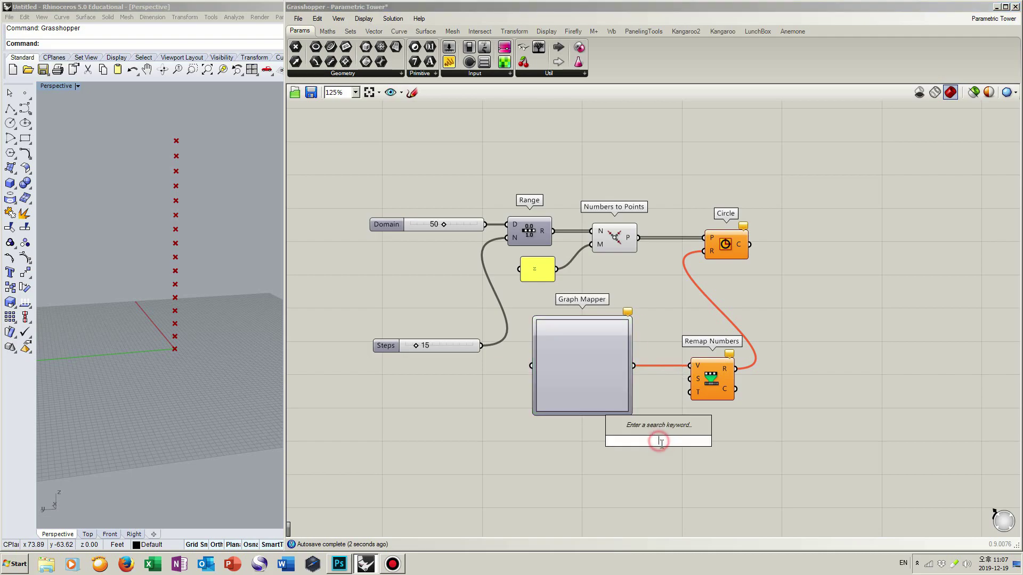
pyautogui.write('bounds')
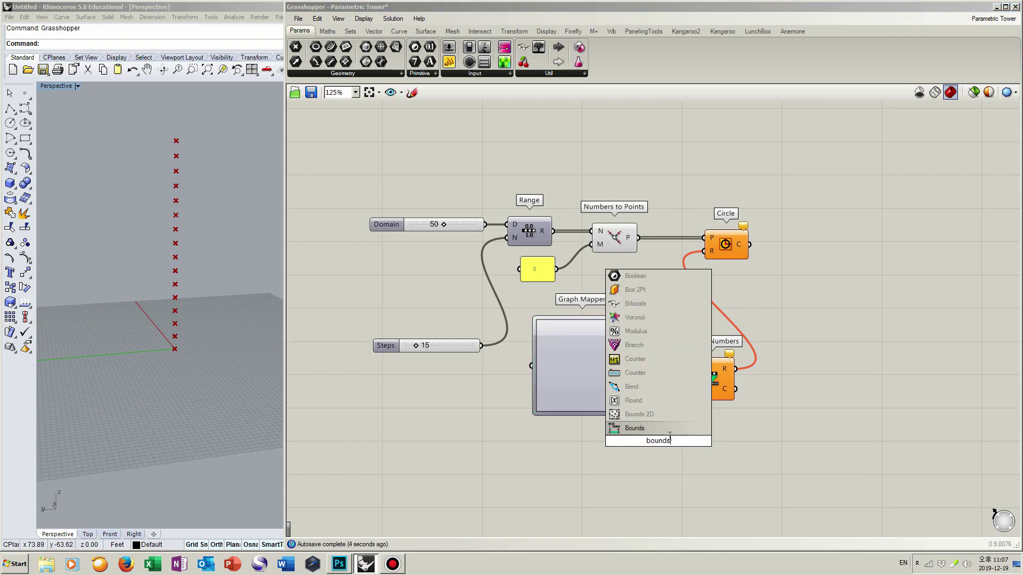
pyautogui.click(664, 428)
pyautogui.moveTo(632, 366); pyautogui.dragTo(627, 366)
pyautogui.moveTo(635, 442); pyautogui.dragTo(627, 369)
pyautogui.moveTo(680, 441); pyautogui.dragTo(748, 384)
pyautogui.moveTo(664, 436); pyautogui.dragTo(686, 428)
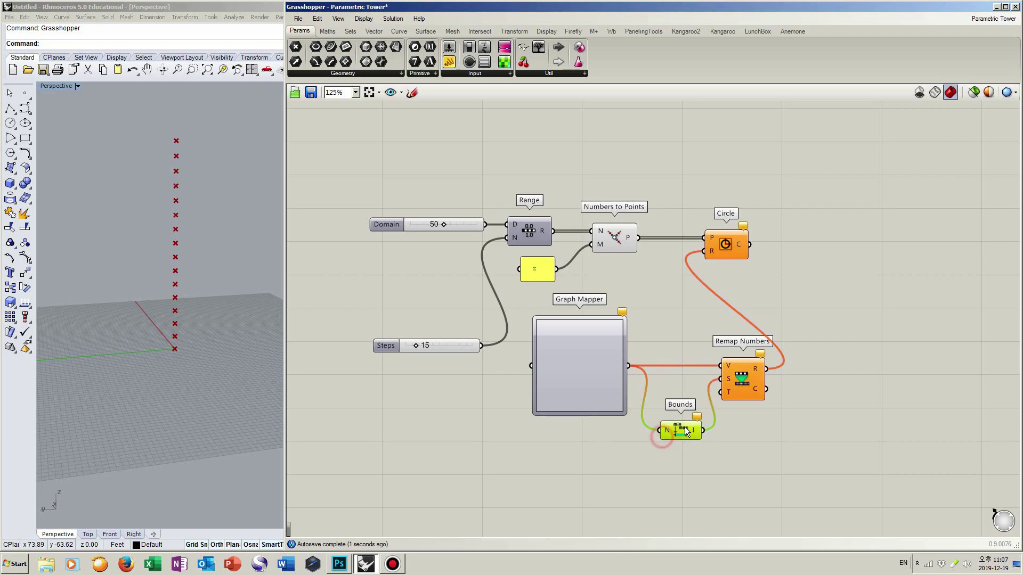
# Add a second Range using the existing Steps slider as its step count and feed its output into the Graph Mapper.
pyautogui.doubleClick(487, 383)
pyautogui.write('range')
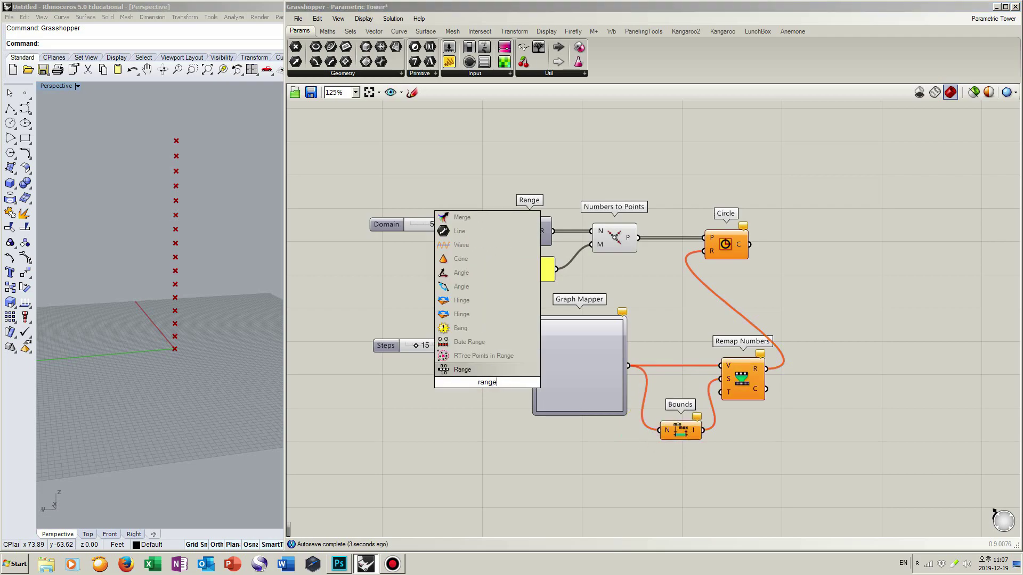
pyautogui.press('Return')
pyautogui.moveTo(482, 346); pyautogui.dragTo(446, 342)
pyautogui.moveTo(534, 373); pyautogui.dragTo(532, 366)
# Move the second Range, Graph Mapper, Bounds and Remap Numbers components lower on the canvas to separate them from the upper row.
pyautogui.moveTo(761, 471); pyautogui.dragTo(528, 312)
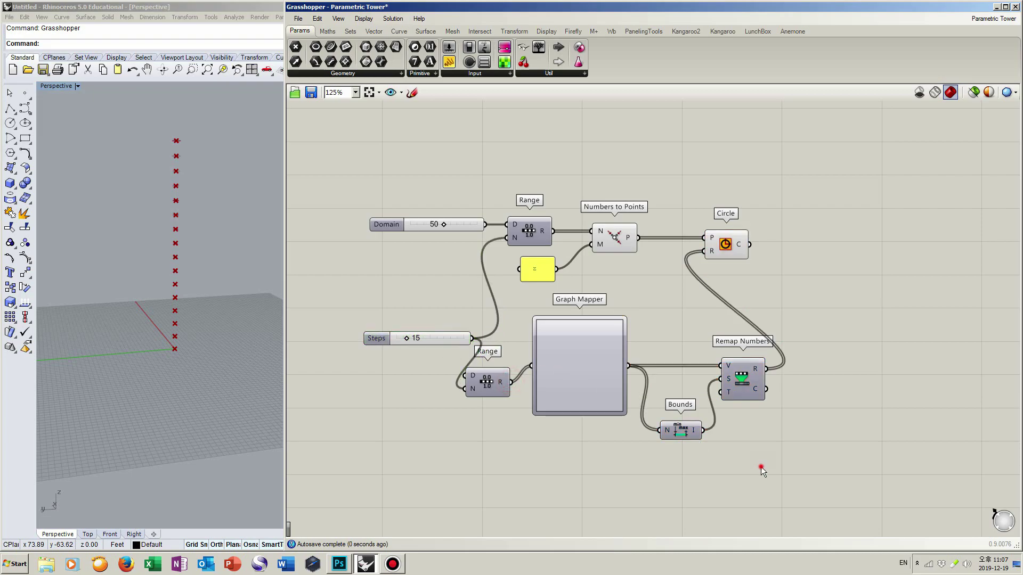
pyautogui.moveTo(599, 357); pyautogui.dragTo(620, 422)
pyautogui.moveTo(497, 385); pyautogui.dragTo(516, 433)
pyautogui.moveTo(542, 474); pyautogui.dragTo(528, 414, button='right')
# Set the Graph Mapper's graph type to Parabola.
pyautogui.click(626, 414)
pyautogui.rightClick(626, 414)
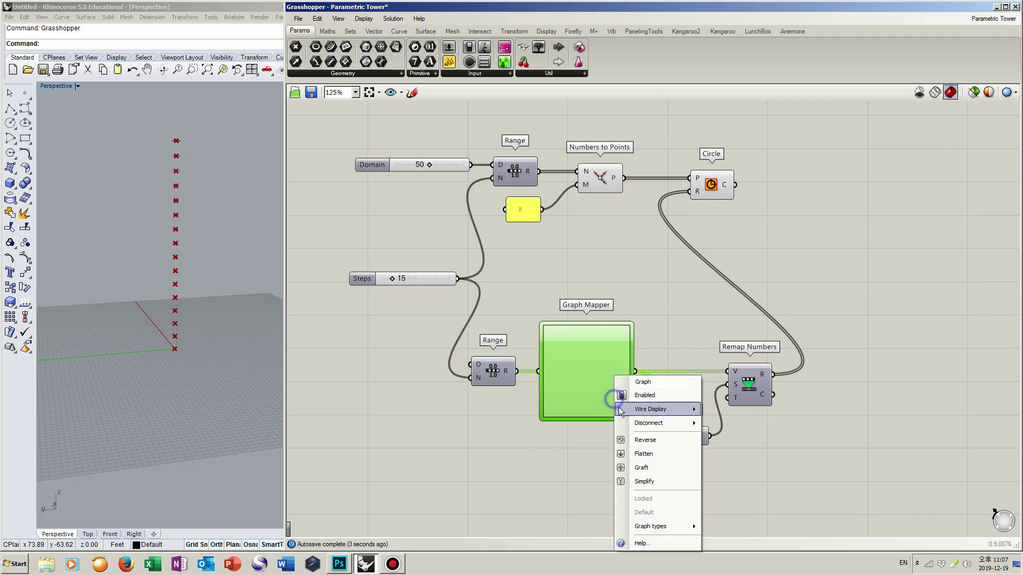
pyautogui.moveTo(685, 527)
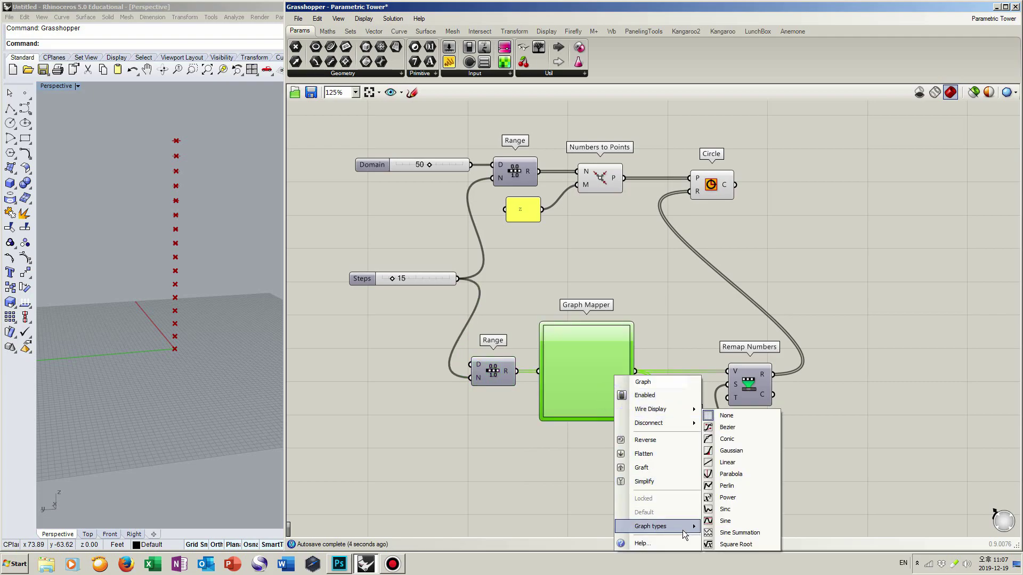
pyautogui.click(745, 474)
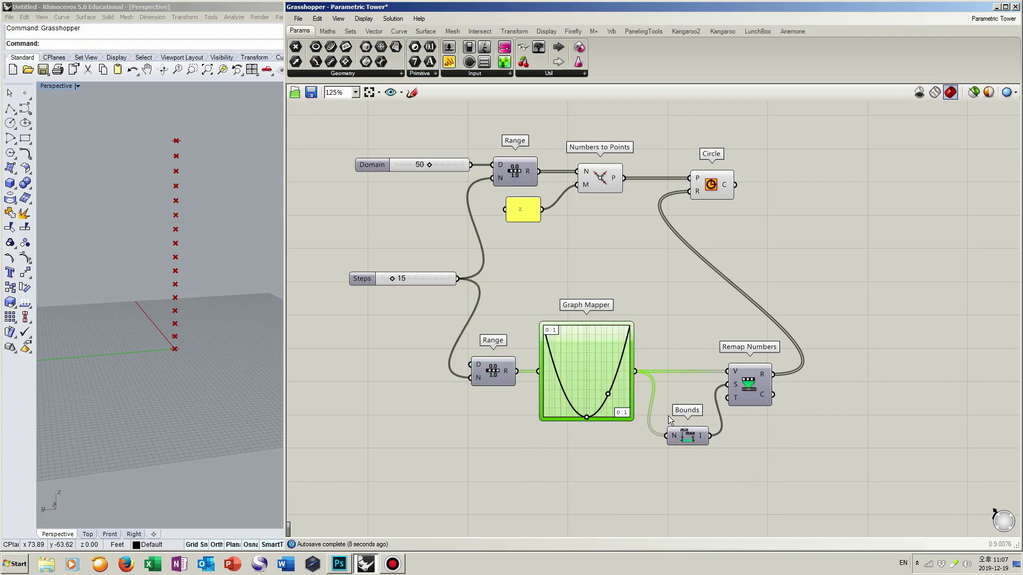
pyautogui.click(680, 343)
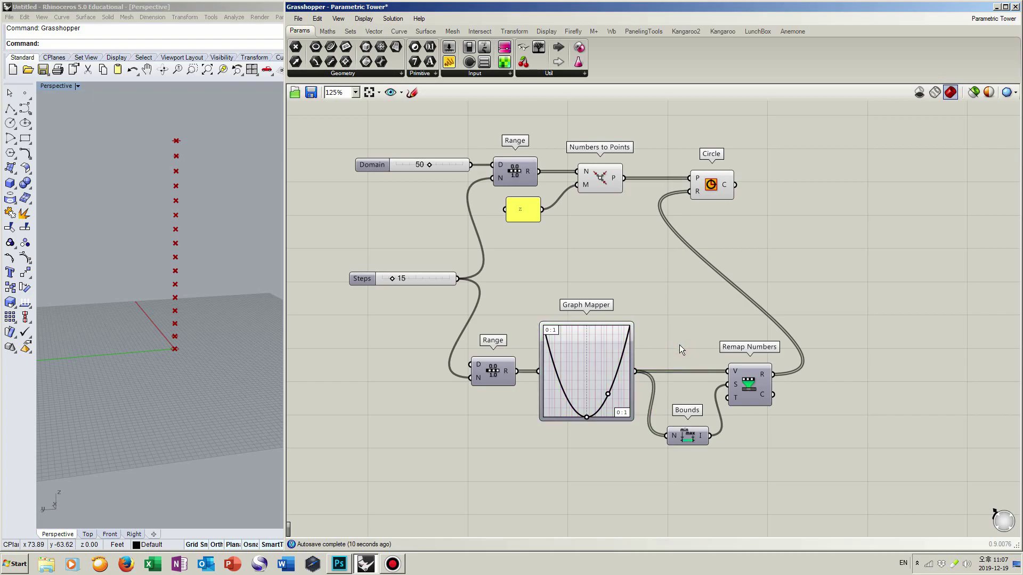
# Add a Construct Domain component, wire it to the target input of Remap Numbers, and space out the neighbouring components.
pyautogui.doubleClick(658, 471)
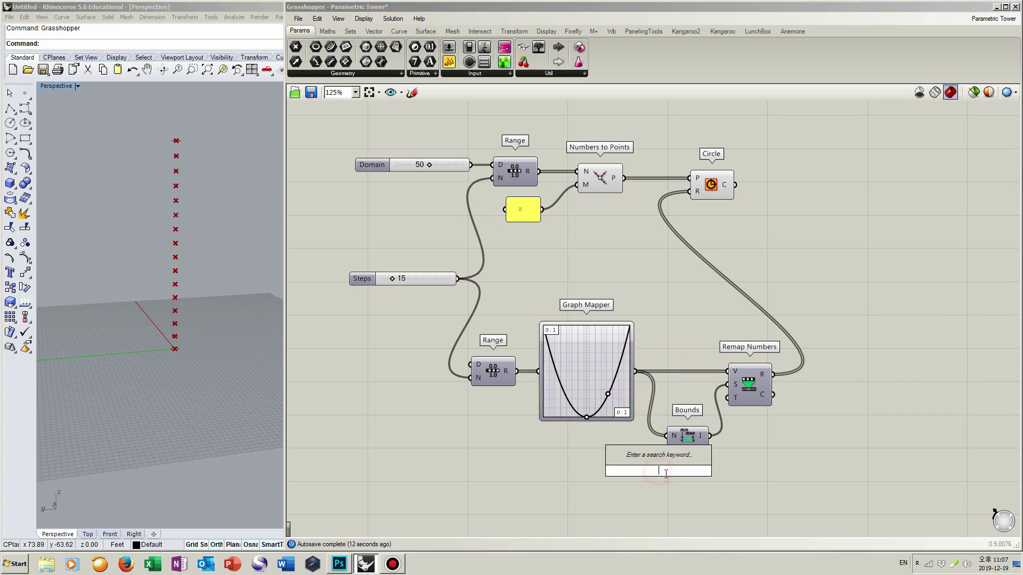
pyautogui.write('construc')
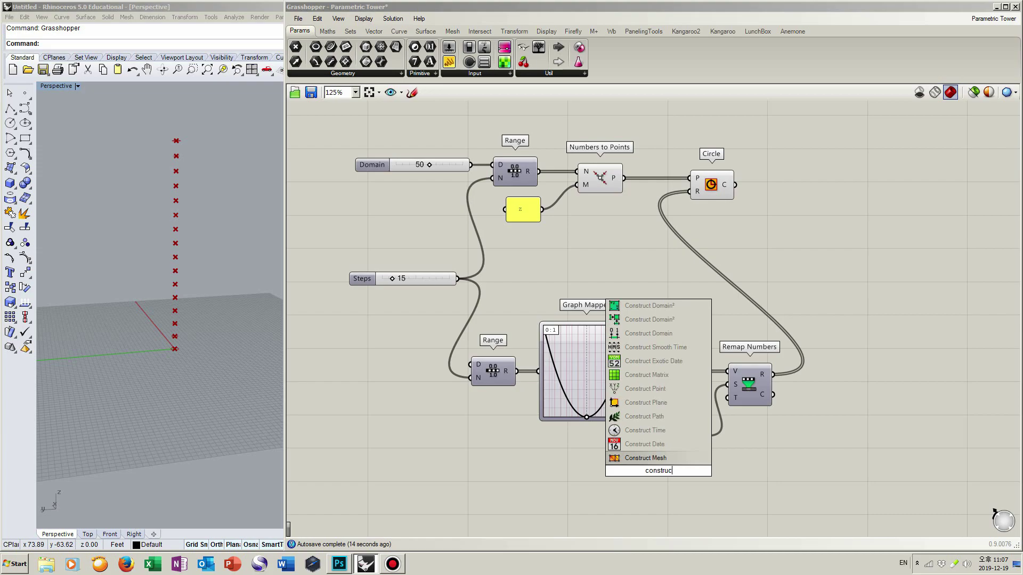
pyautogui.write('t doma')
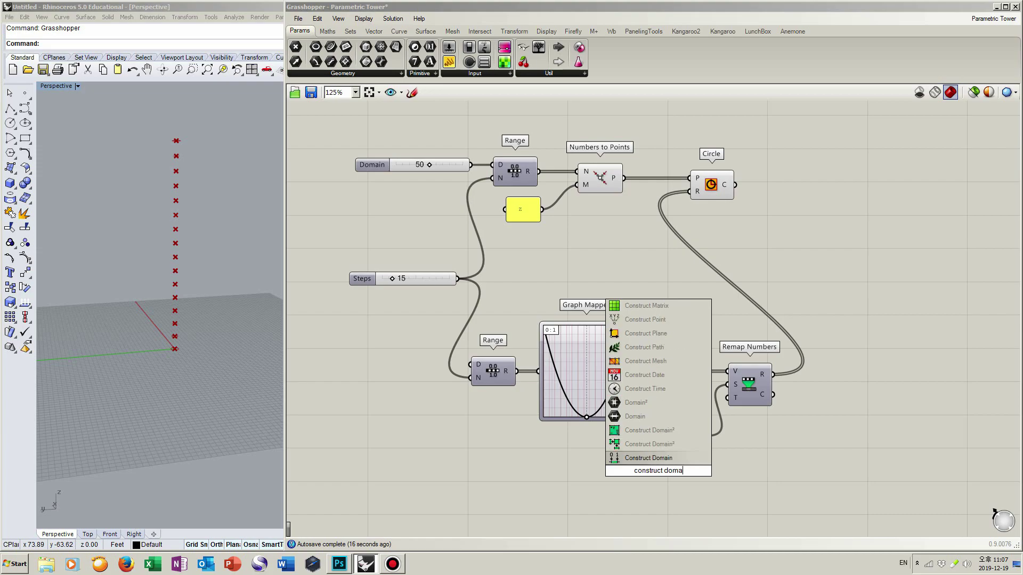
pyautogui.click(657, 455)
pyautogui.moveTo(715, 443); pyautogui.dragTo(680, 430)
pyautogui.moveTo(653, 470); pyautogui.dragTo(670, 480)
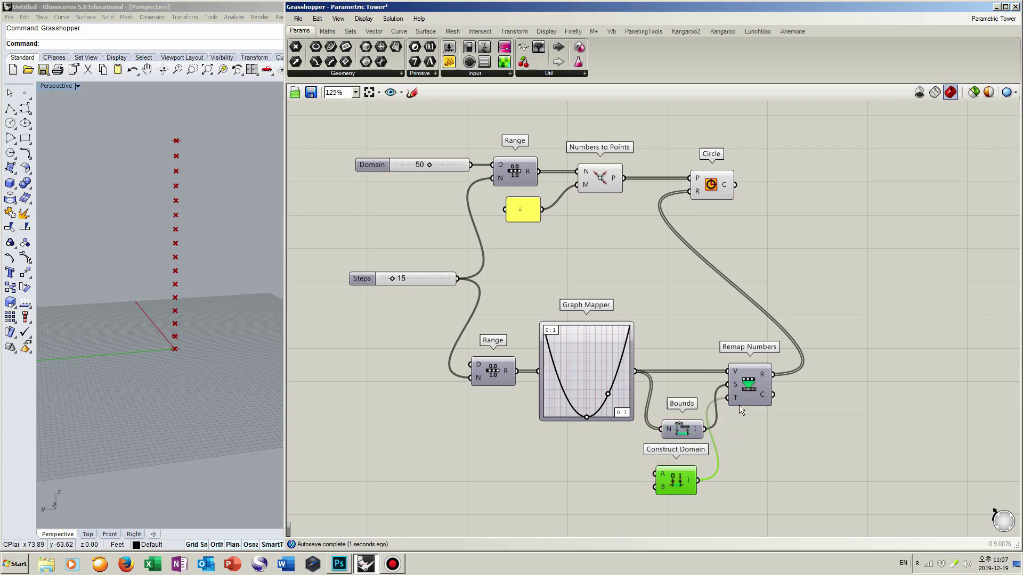
pyautogui.moveTo(740, 406); pyautogui.dragTo(772, 406)
pyautogui.moveTo(682, 479); pyautogui.dragTo(690, 484)
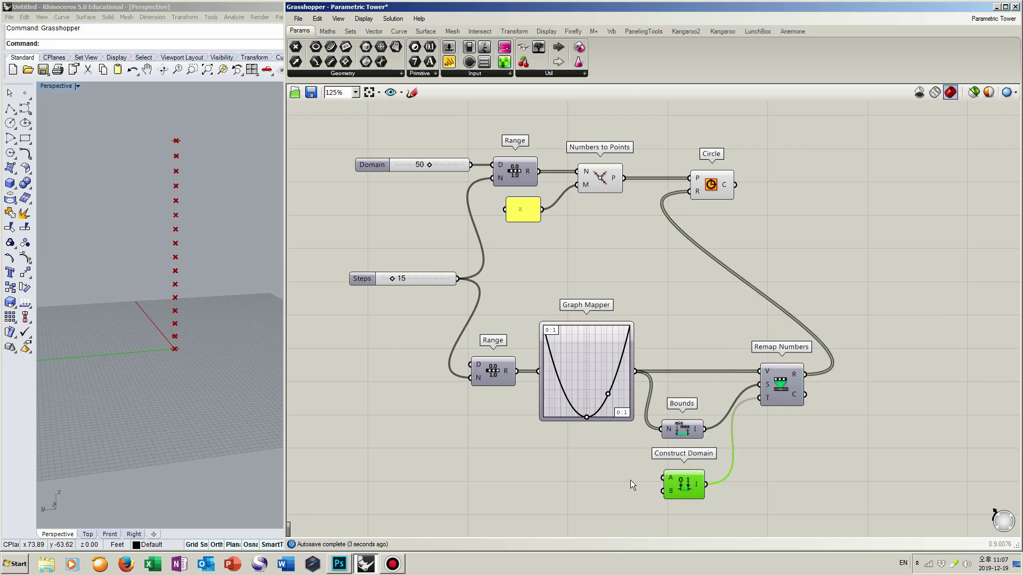
# Drive Construct Domain's start with a number slider of 5 and its end with a number slider of 10.
pyautogui.doubleClick(588, 474)
pyautogui.write('5')
pyautogui.press('Return')
pyautogui.moveTo(642, 473); pyautogui.dragTo(609, 482)
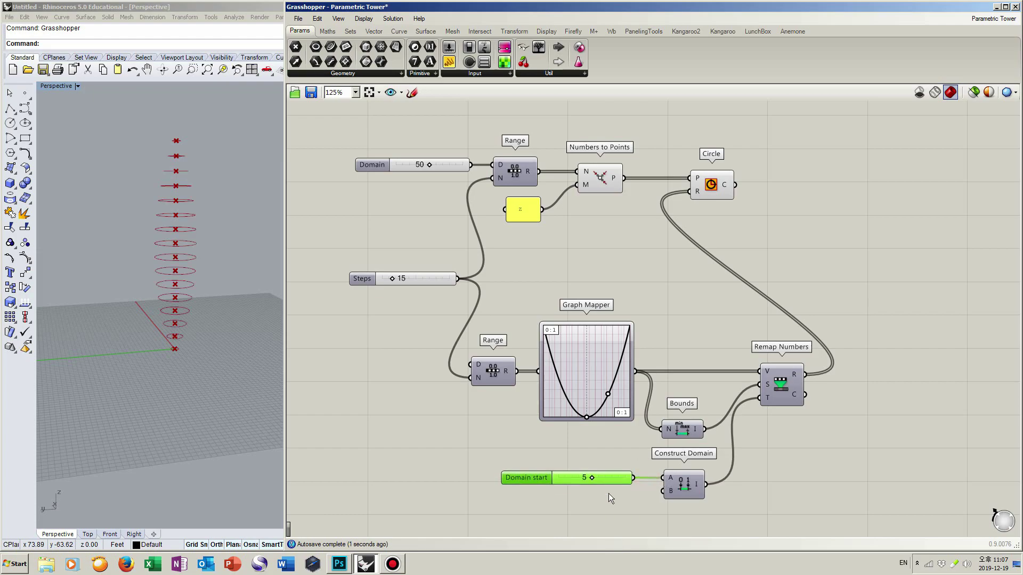
pyautogui.doubleClick(610, 506)
pyautogui.write('10')
pyautogui.press('Return')
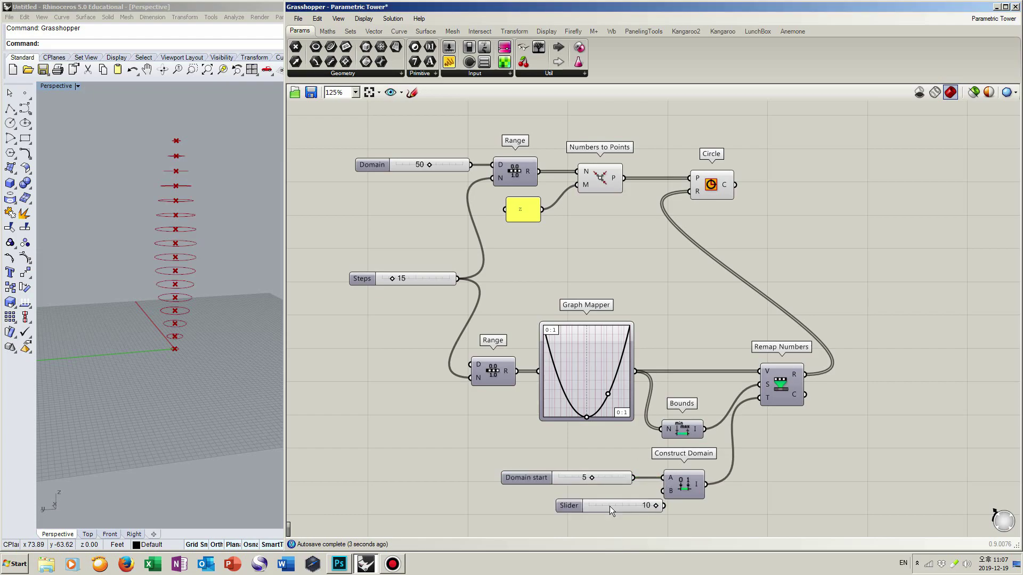
pyautogui.moveTo(664, 494); pyautogui.dragTo(583, 501)
pyautogui.click(608, 520)
# Adjust the parabola's shape slightly with its curve handle and shift the Circle component further from Numbers to Points.
pyautogui.moveTo(607, 396); pyautogui.dragTo(609, 398)
pyautogui.moveTo(797, 442); pyautogui.dragTo(748, 427, button='right')
pyautogui.moveTo(673, 170); pyautogui.dragTo(693, 169)
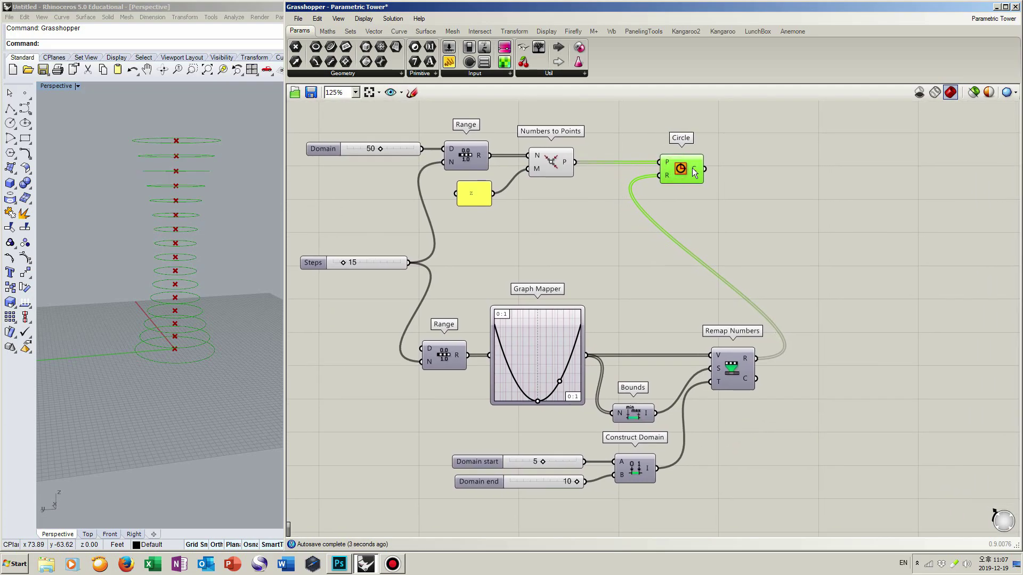
pyautogui.click(784, 250)
pyautogui.moveTo(744, 239); pyautogui.dragTo(700, 243, button='right')
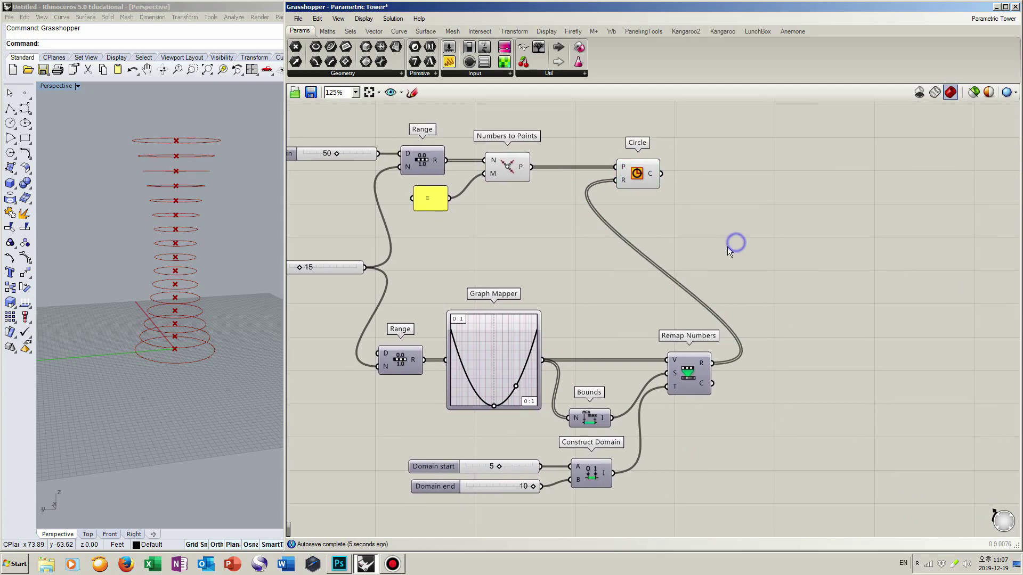
# Add a List Item component above and beyond the Circle component and connect the circles to its list input.
pyautogui.hotkey('alt', 'Tab')
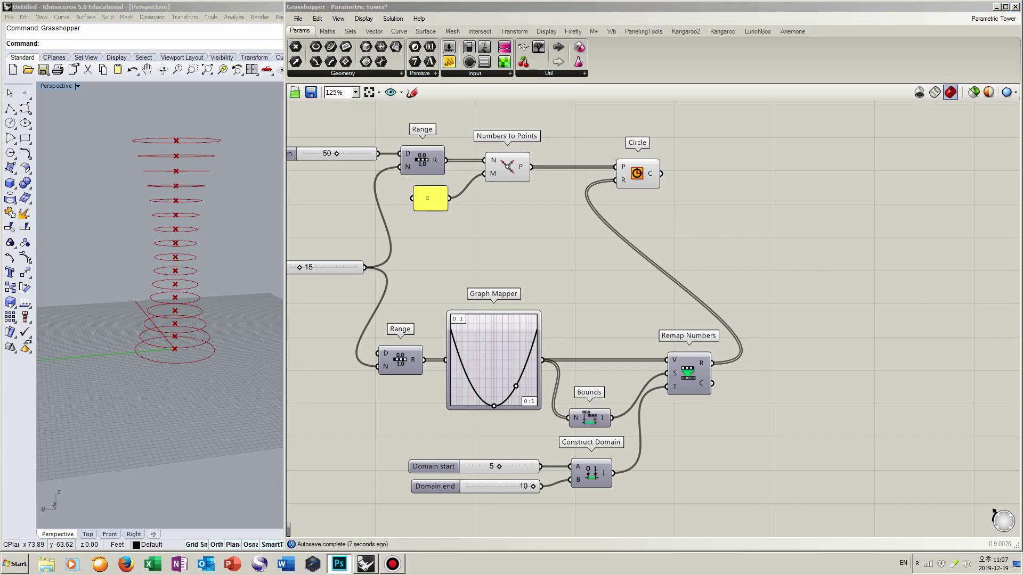
pyautogui.moveTo(695, 212)
pyautogui.mouseDown(button='right')
pyautogui.moveTo(658, 275)
pyautogui.moveTo(694, 241)
pyautogui.mouseUp(button='right')
pyautogui.click(739, 139)
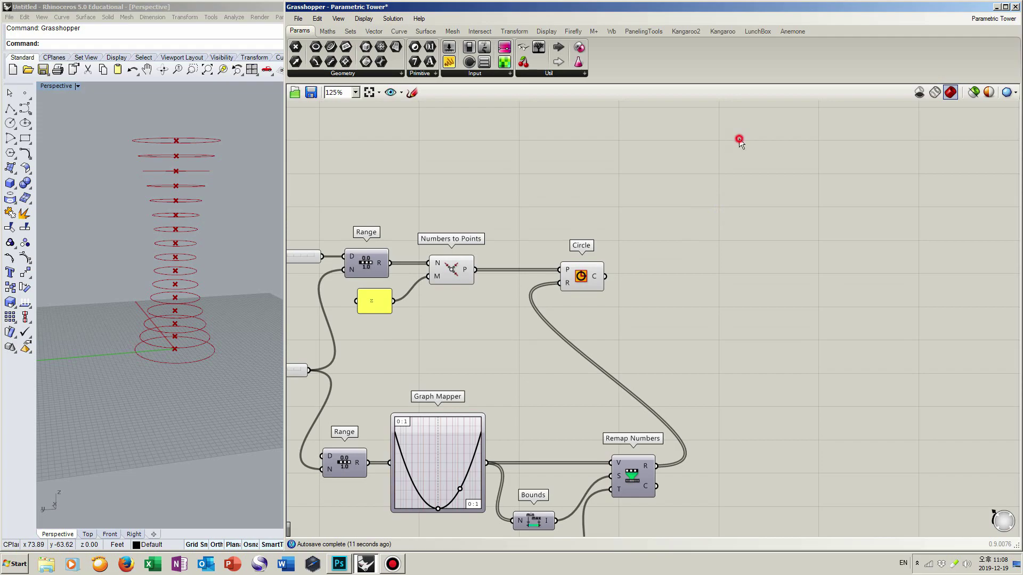
pyautogui.doubleClick(741, 140)
pyautogui.write('list ite')
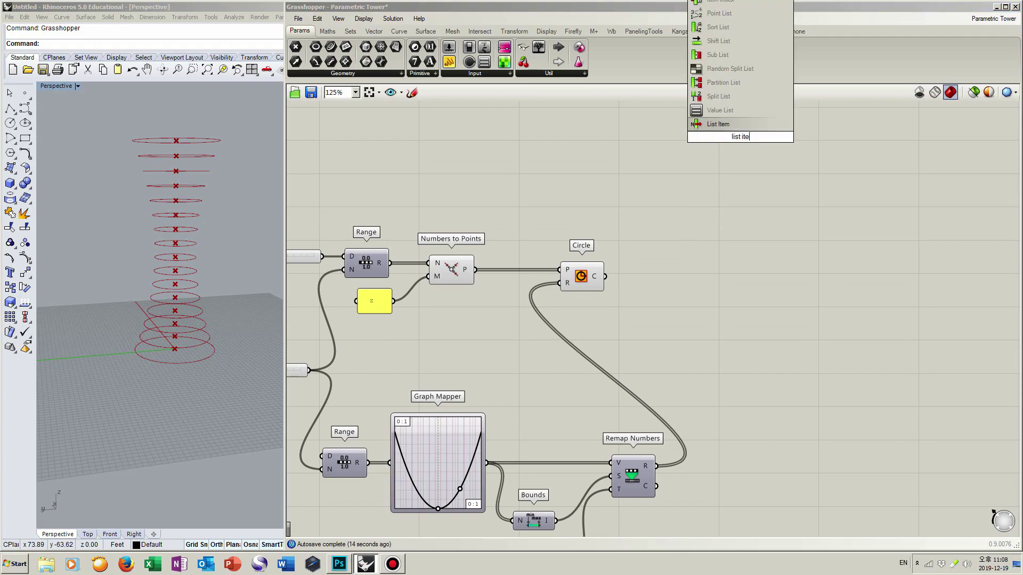
pyautogui.press('Return')
pyautogui.moveTo(727, 150); pyautogui.dragTo(749, 204, button='right')
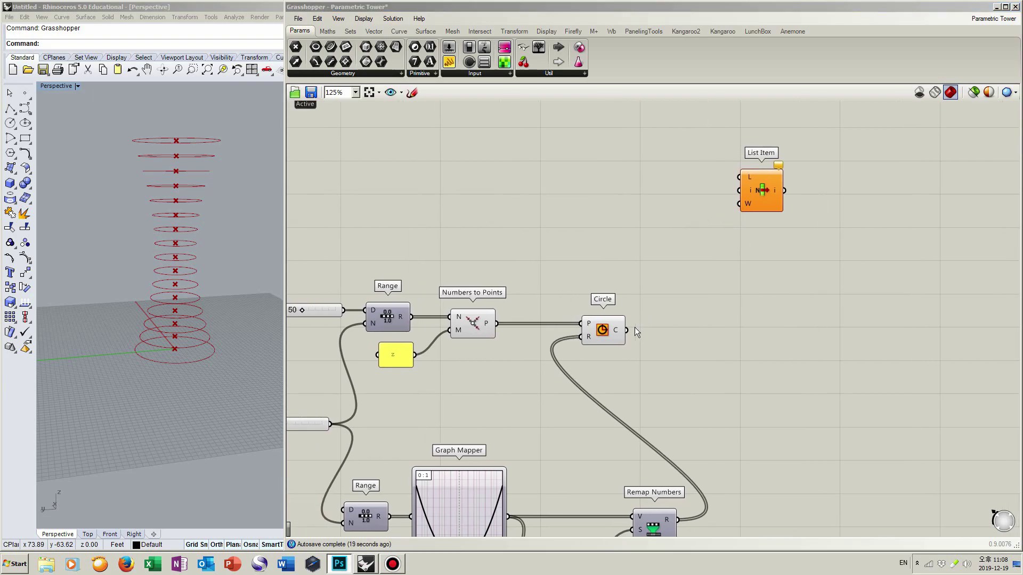
pyautogui.moveTo(626, 331); pyautogui.dragTo(835, 160)
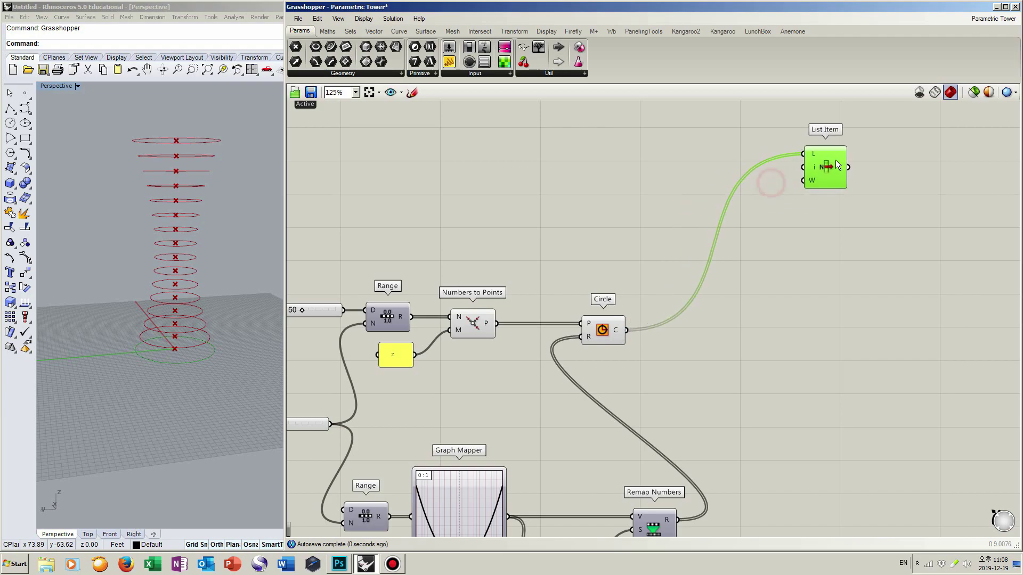
# Drive the List Item's index with a number slider of 0.
pyautogui.doubleClick(745, 168)
pyautogui.write('0')
pyautogui.press('Return')
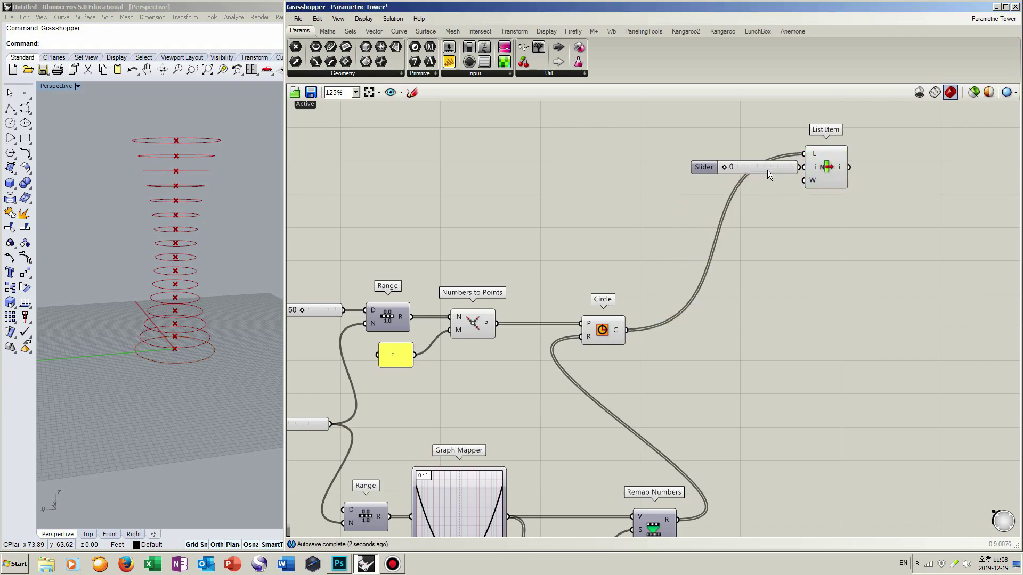
pyautogui.moveTo(778, 169); pyautogui.dragTo(803, 167)
pyautogui.click(823, 171)
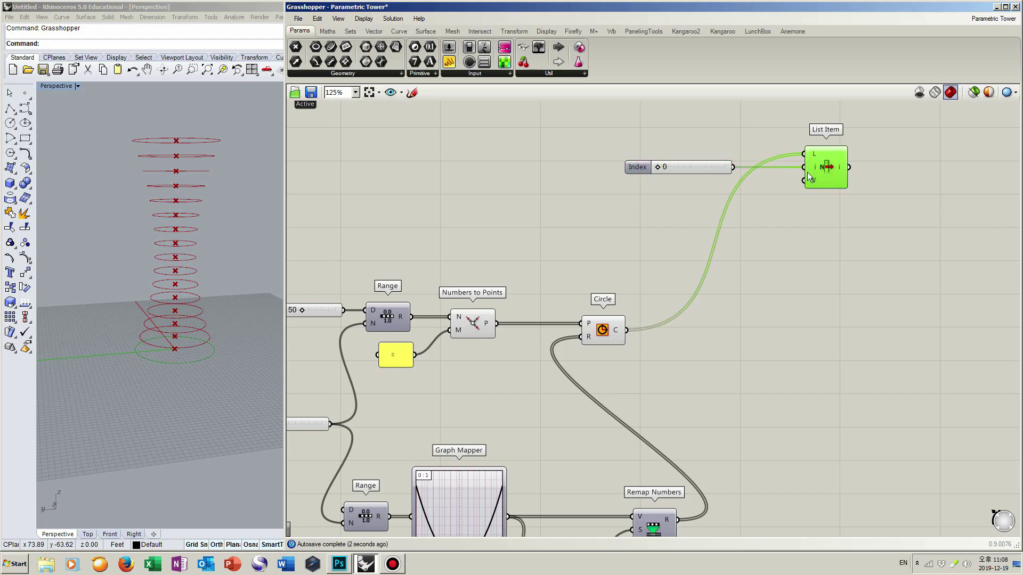
# Connect the Steps slider as a second source to the List Item's index input alongside the Index slider.
pyautogui.moveTo(246, 331); pyautogui.dragTo(268, 348, button='right')
pyautogui.moveTo(357, 433); pyautogui.dragTo(416, 434, button='right')
pyautogui.moveTo(398, 428); pyautogui.dragTo(876, 175)
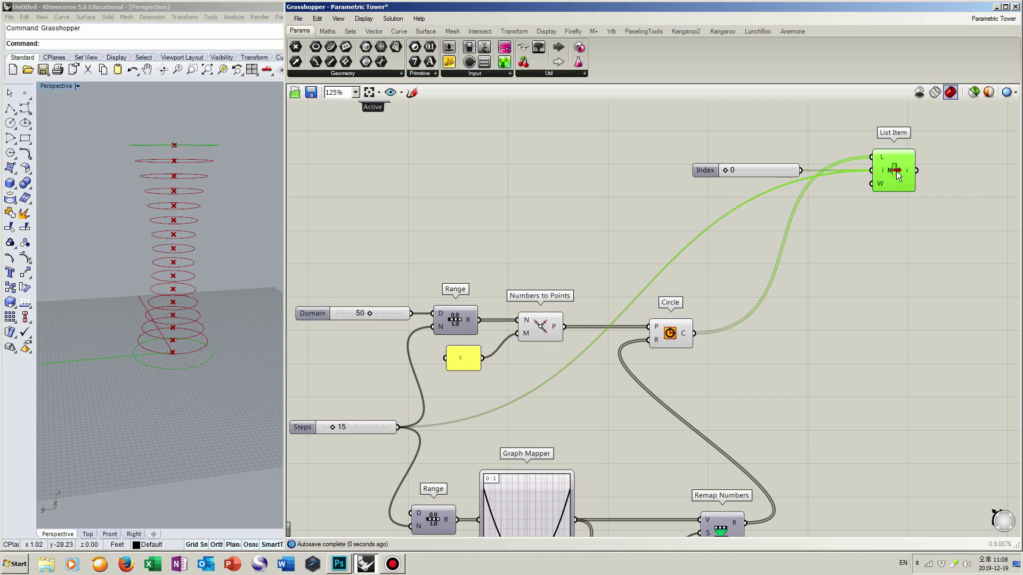
pyautogui.moveTo(240, 221); pyautogui.dragTo(212, 233, button='right')
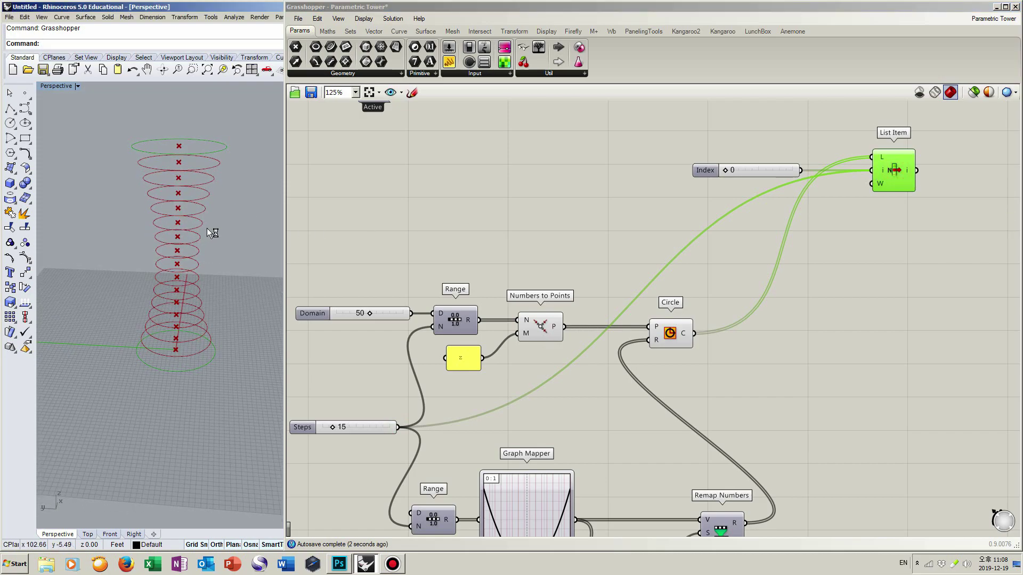
pyautogui.click(844, 229)
pyautogui.click(902, 175)
pyautogui.click(884, 229)
# Add a Scale NU component beyond the Circle component and connect the circles to its geometry input.
pyautogui.moveTo(877, 254); pyautogui.dragTo(744, 230, button='right')
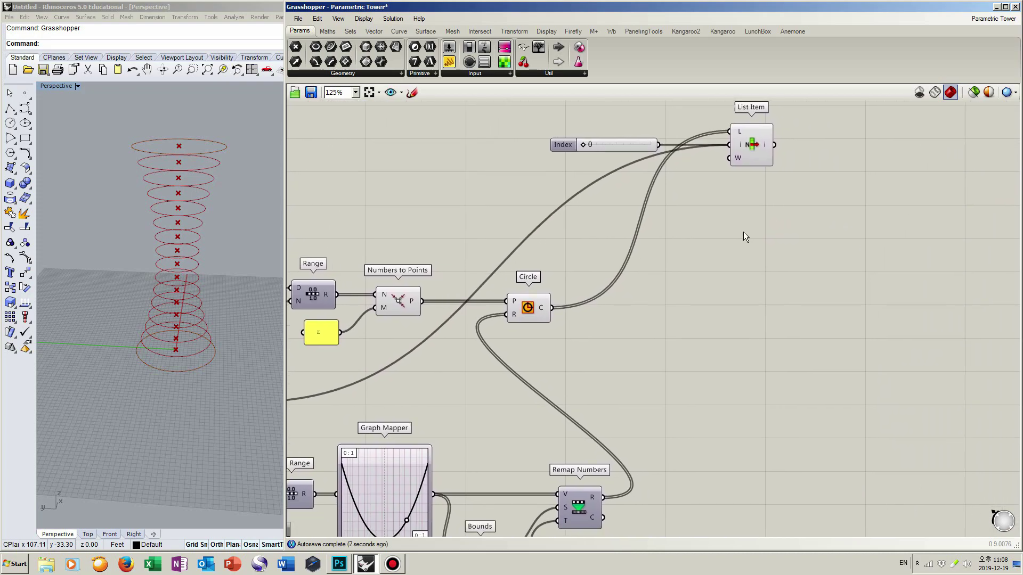
pyautogui.moveTo(789, 293); pyautogui.dragTo(775, 290, button='right')
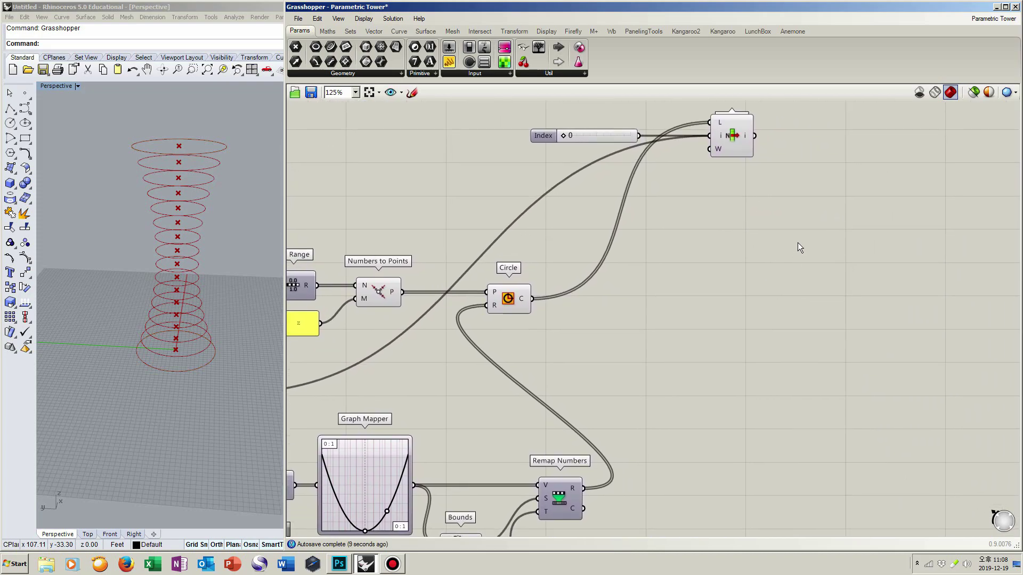
pyautogui.doubleClick(791, 229)
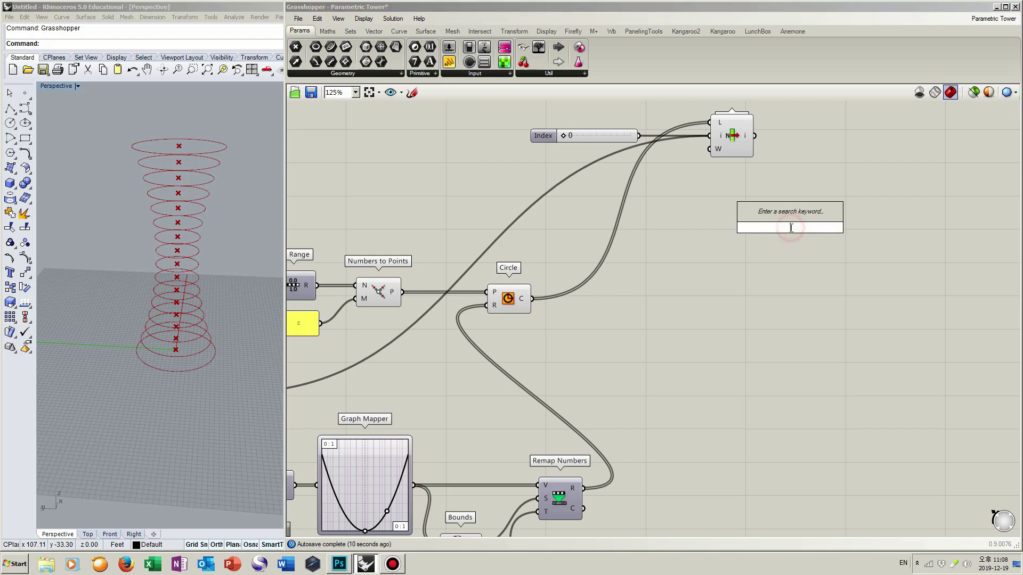
pyautogui.write('scal')
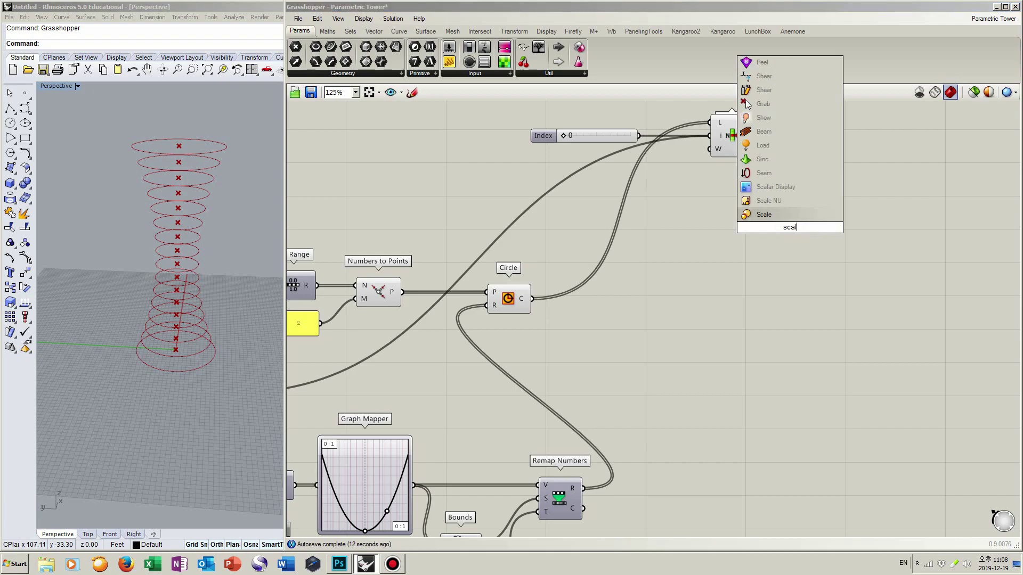
pyautogui.click(794, 200)
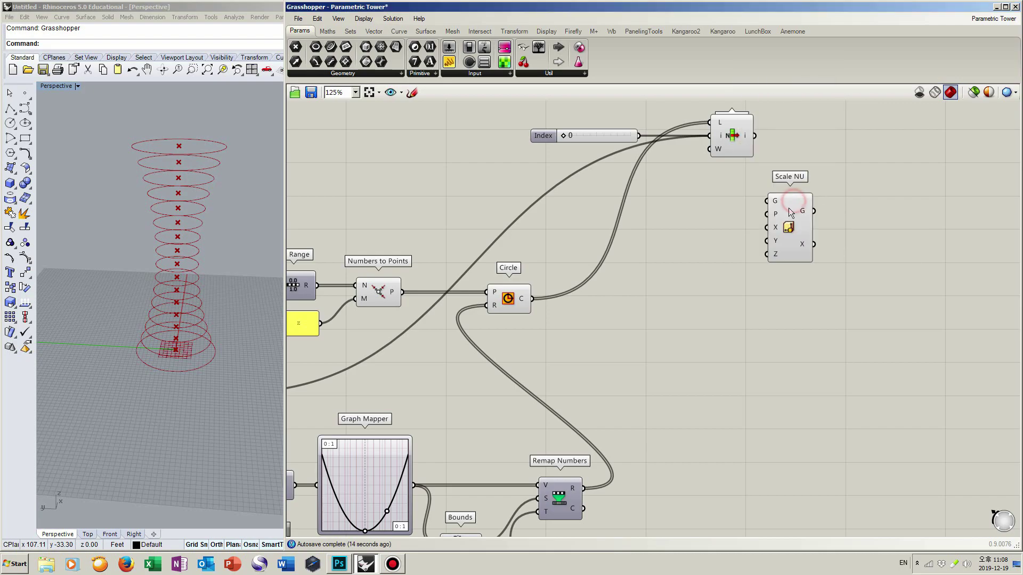
pyautogui.moveTo(533, 300); pyautogui.dragTo(904, 198)
# Drive both the X and Y scale factors of Scale NU with one number slider of 0.9.
pyautogui.doubleClick(823, 228)
pyautogui.write('0')
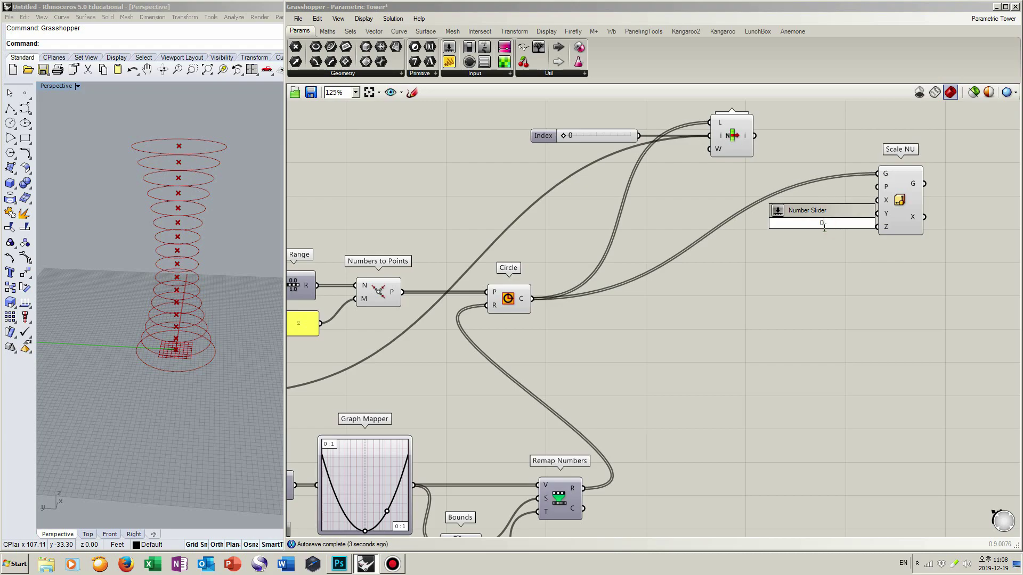
pyautogui.write('.9')
pyautogui.press('Return')
pyautogui.moveTo(829, 225); pyautogui.dragTo(878, 213)
pyautogui.moveTo(784, 209); pyautogui.dragTo(784, 216)
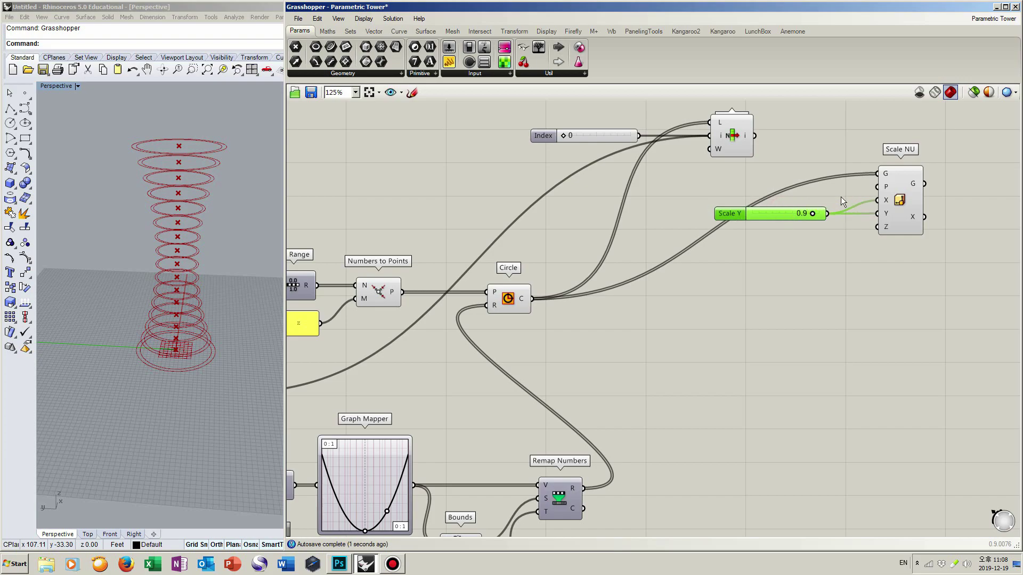
# Add an Extrude component beyond Scale NU and connect the scaled circles to its base input.
pyautogui.moveTo(836, 198); pyautogui.dragTo(795, 197, button='right')
pyautogui.doubleClick(926, 170)
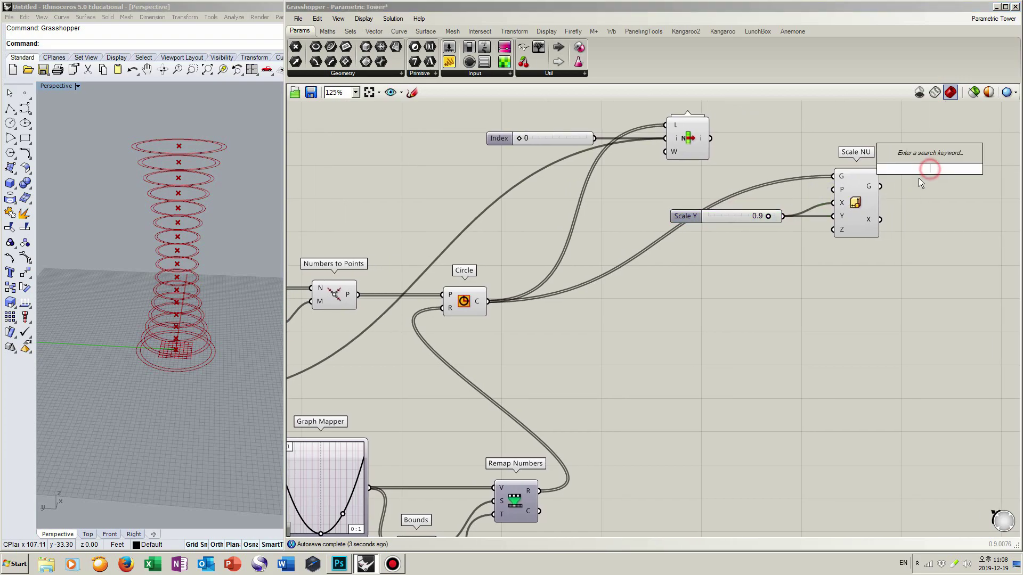
pyautogui.write('extru')
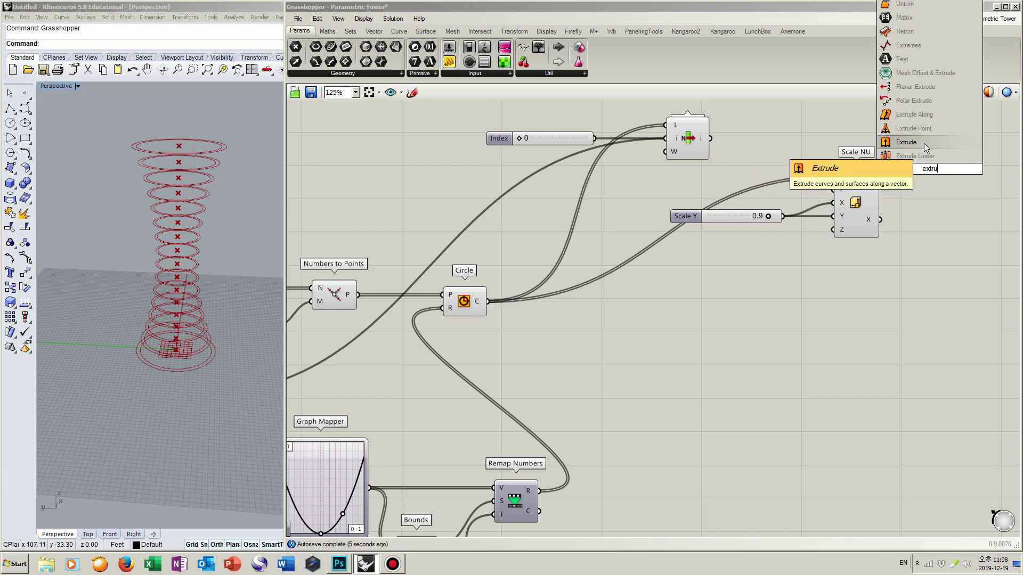
pyautogui.press('Return')
pyautogui.moveTo(880, 186); pyautogui.dragTo(908, 162)
pyautogui.moveTo(926, 171); pyautogui.dragTo(969, 154)
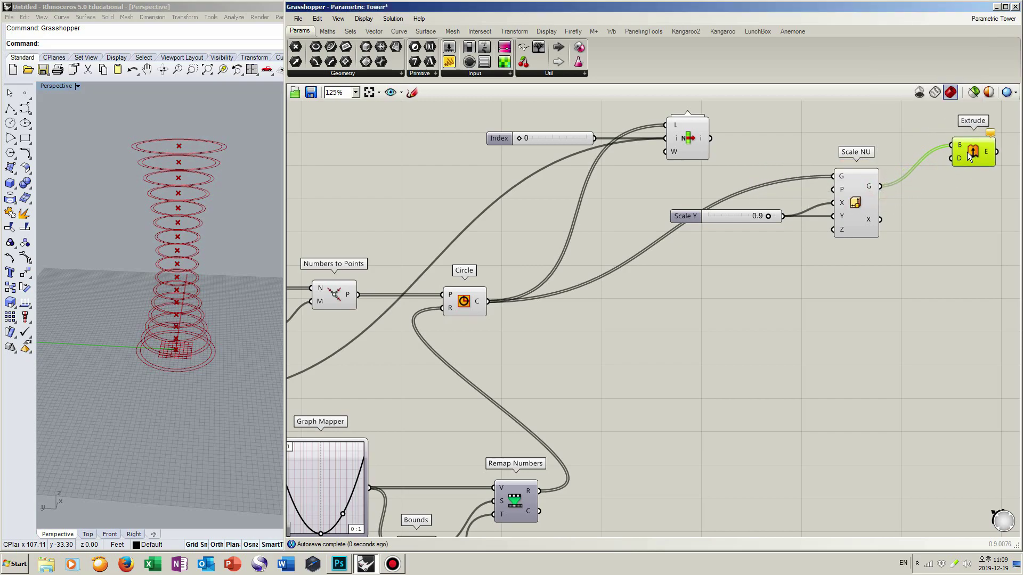
# Move Scale NU and its 0.9 slider lower on the canvas to make room above them.
pyautogui.moveTo(905, 193); pyautogui.dragTo(829, 197, button='right')
pyautogui.click(774, 219)
pyautogui.keyDown('shift'); pyautogui.click(676, 219); pyautogui.keyUp('shift')
pyautogui.moveTo(769, 207); pyautogui.dragTo(757, 243)
# Add a Unit Z vector above Scale NU and connect it to Extrude's direction input.
pyautogui.click(769, 180)
pyautogui.click(769, 181)
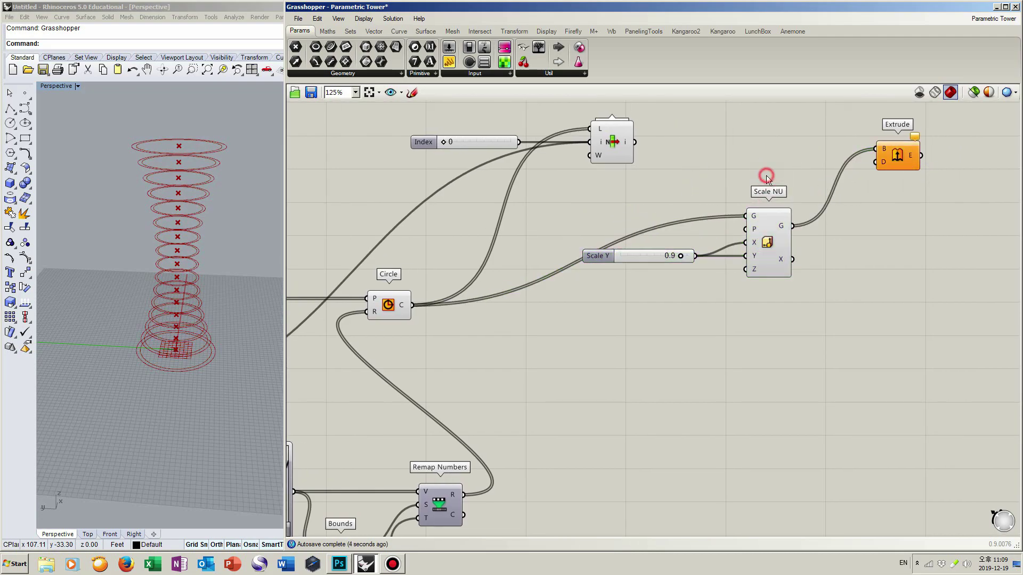
pyautogui.doubleClick(768, 181)
pyautogui.write('unit')
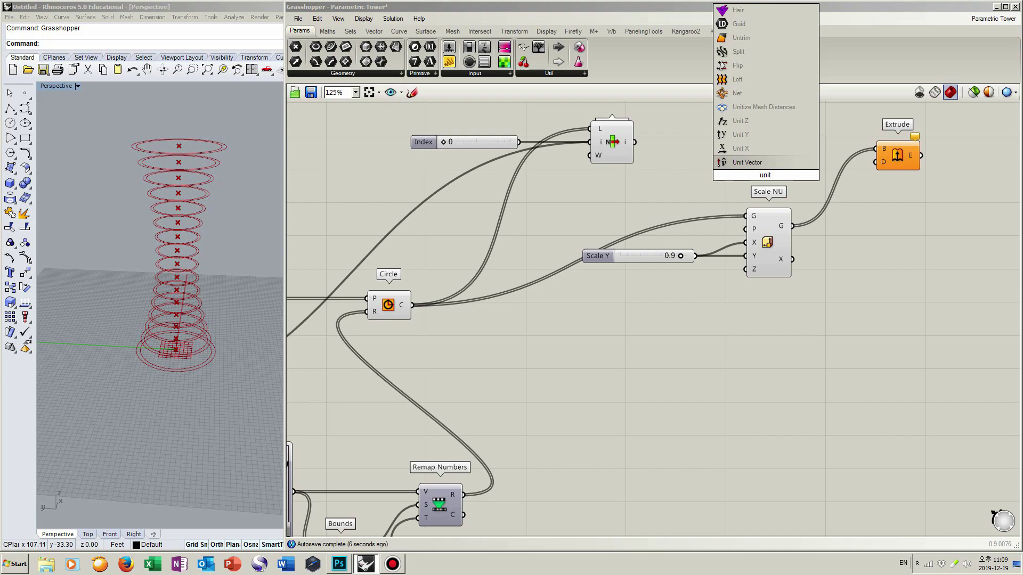
pyautogui.click(740, 121)
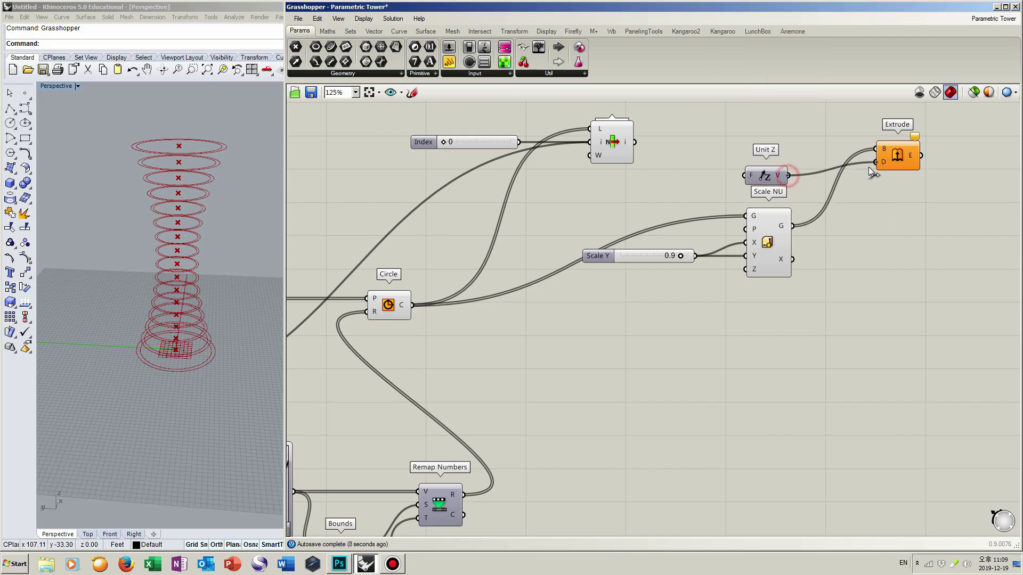
pyautogui.moveTo(769, 175); pyautogui.dragTo(804, 172)
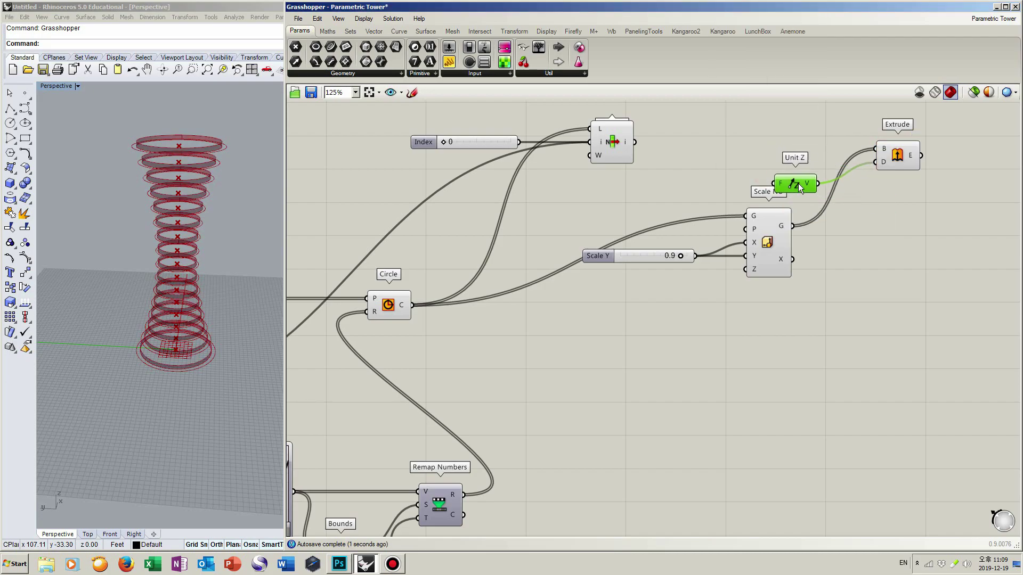
# Drive Unit Z's factor with a number slider of 0.2.
pyautogui.doubleClick(709, 176)
pyautogui.write('0.2')
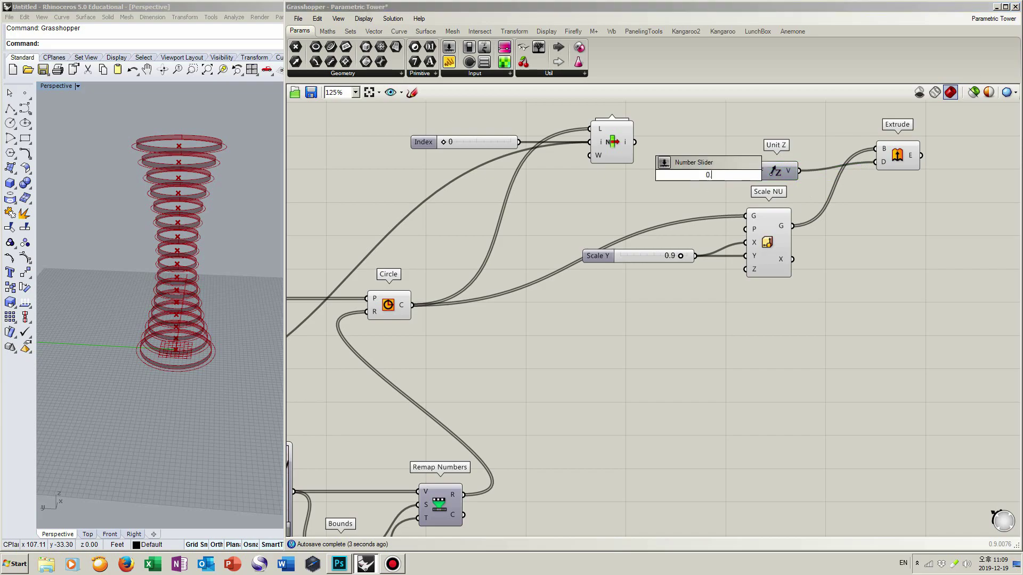
pyautogui.press('Return')
pyautogui.moveTo(731, 175); pyautogui.dragTo(761, 172)
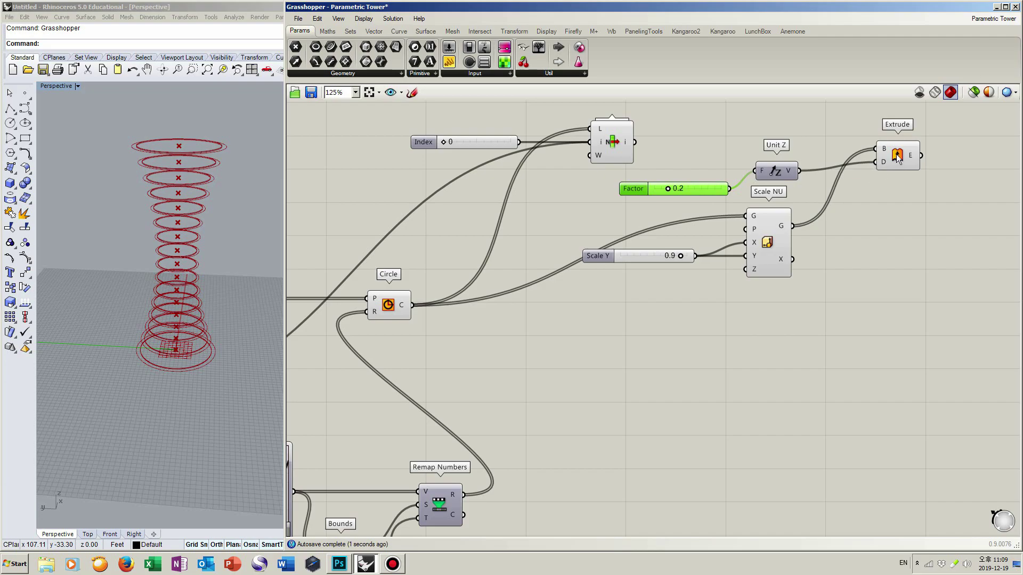
# Spread Extrude, Unit Z and the Factor slider further along in a row above Scale NU.
pyautogui.moveTo(891, 159); pyautogui.dragTo(951, 162)
pyautogui.moveTo(776, 172); pyautogui.dragTo(839, 168)
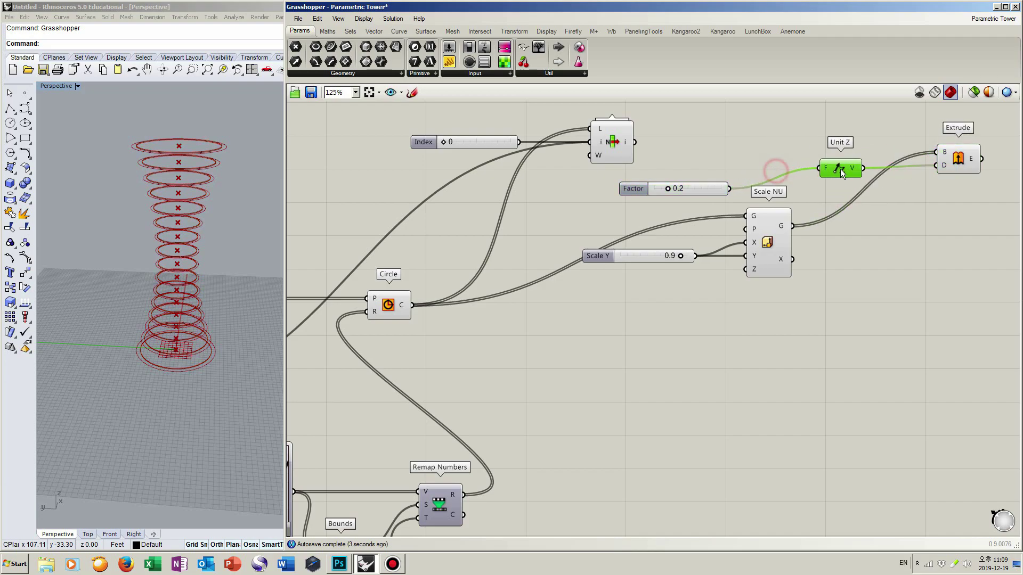
pyautogui.moveTo(704, 188); pyautogui.dragTo(772, 165)
# Move the List Item component and its Index slider together higher above the extrusion components.
pyautogui.scroll(-1, 750, 181)
pyautogui.moveTo(718, 190); pyautogui.dragTo(603, 230, button='right')
pyautogui.click(528, 193)
pyautogui.keyDown('shift'); pyautogui.click(435, 188); pyautogui.keyUp('shift')
pyautogui.moveTo(533, 187); pyautogui.dragTo(571, 142)
pyautogui.click(670, 141)
# Add a Divide Curve component below Scale NU and connect the circles to its curve input.
pyautogui.moveTo(782, 172); pyautogui.dragTo(741, 174, button='right')
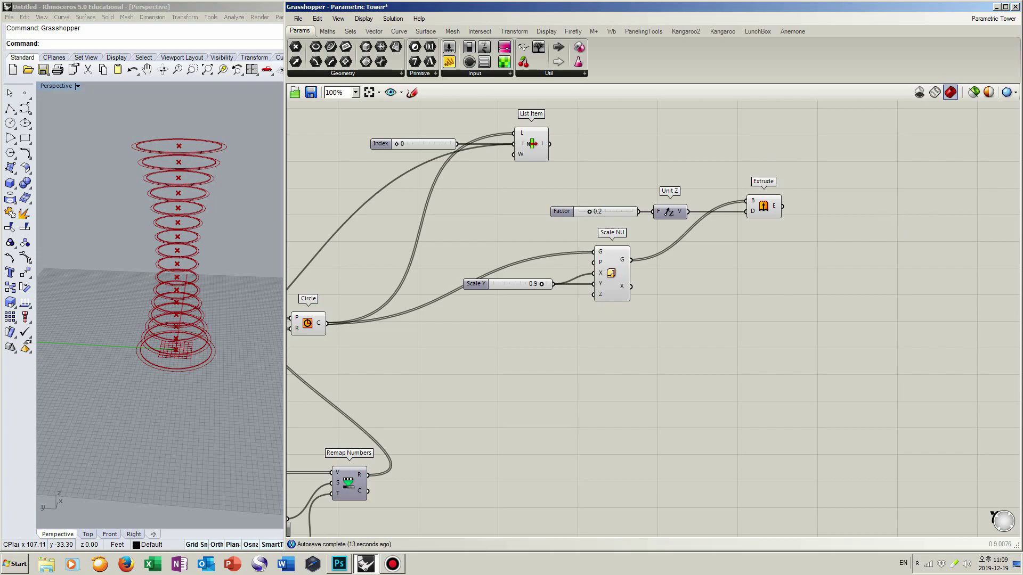
pyautogui.hotkey('alt', 'Tab')
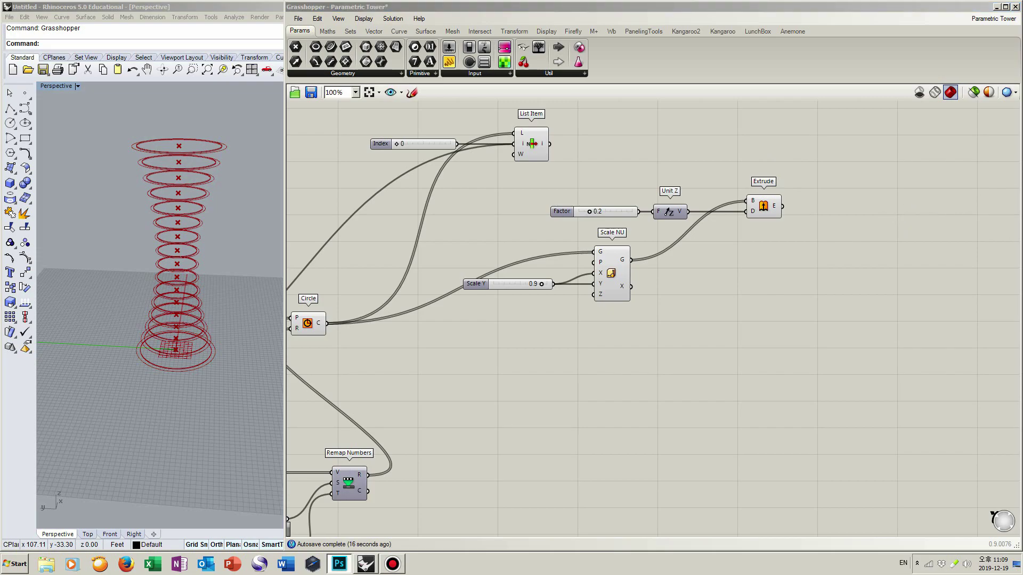
pyautogui.moveTo(651, 350); pyautogui.dragTo(681, 321)
pyautogui.moveTo(647, 336); pyautogui.dragTo(729, 269, button='right')
pyautogui.doubleClick(669, 309)
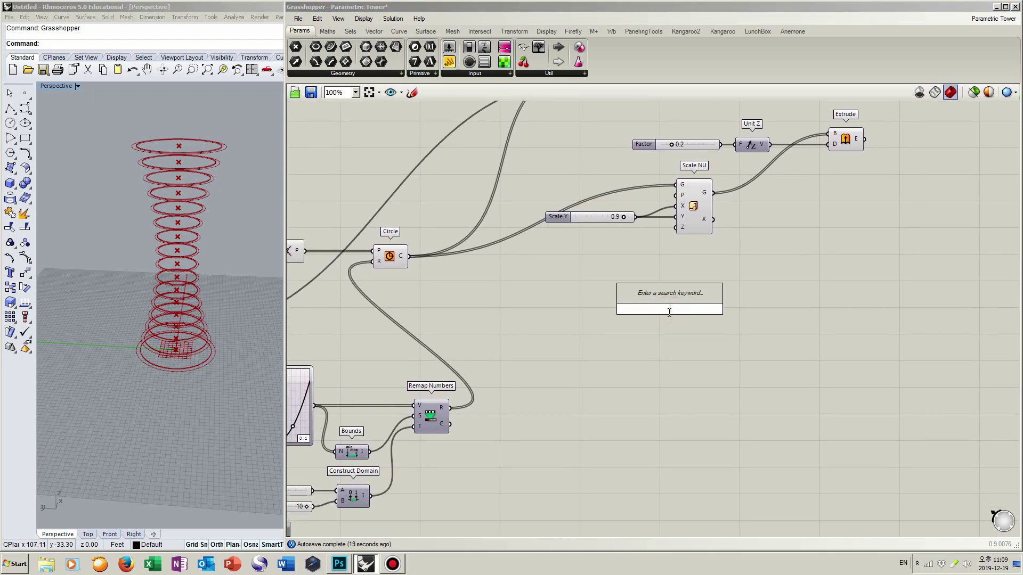
pyautogui.write('divide')
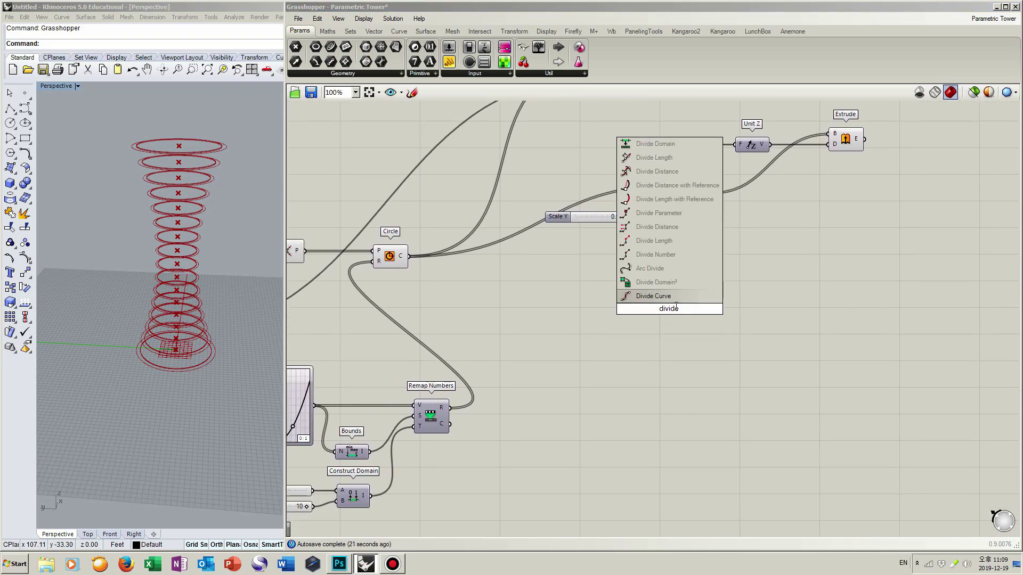
pyautogui.click(680, 297)
pyautogui.moveTo(411, 257); pyautogui.dragTo(705, 306)
pyautogui.click(816, 266)
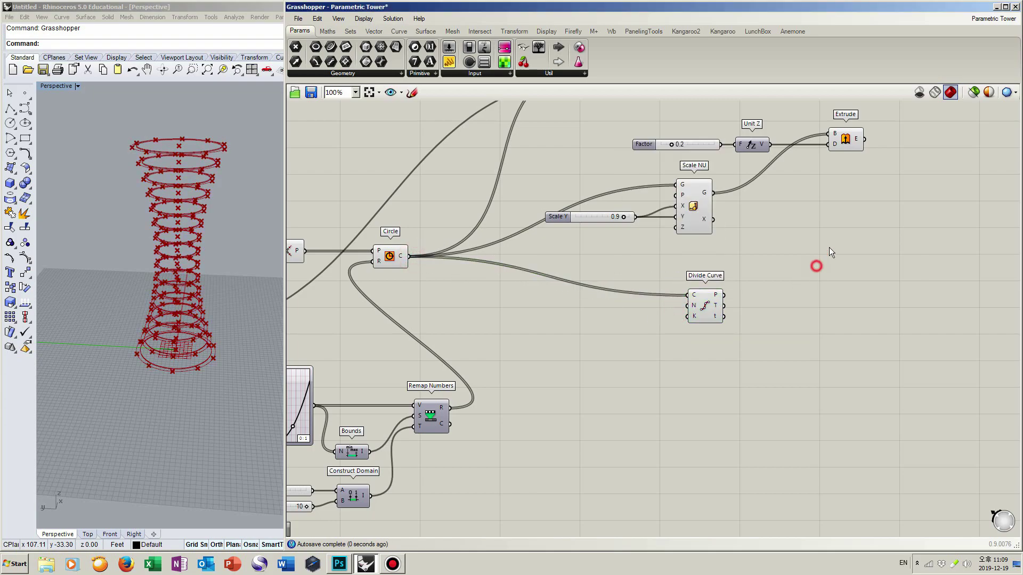
# Turn off the preview of Scale NU together with its sliders and Unit Z.
pyautogui.moveTo(778, 238); pyautogui.dragTo(586, 132)
pyautogui.press('space')
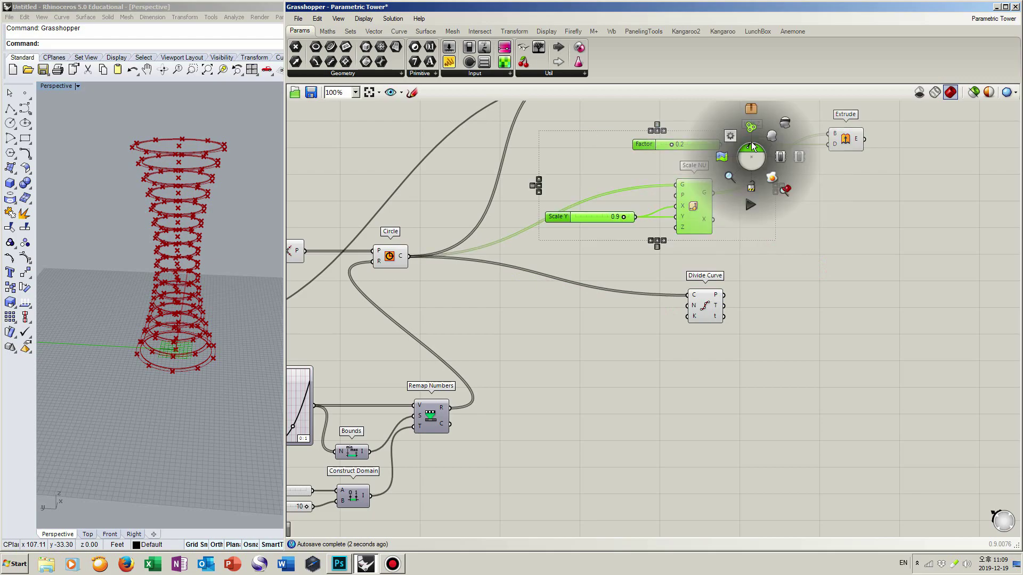
pyautogui.click(784, 125)
# Turn off the preview of all upstream components from the Domain and Steps sliders through Circle and Remap Numbers.
pyautogui.moveTo(651, 179); pyautogui.dragTo(687, 197, button='right')
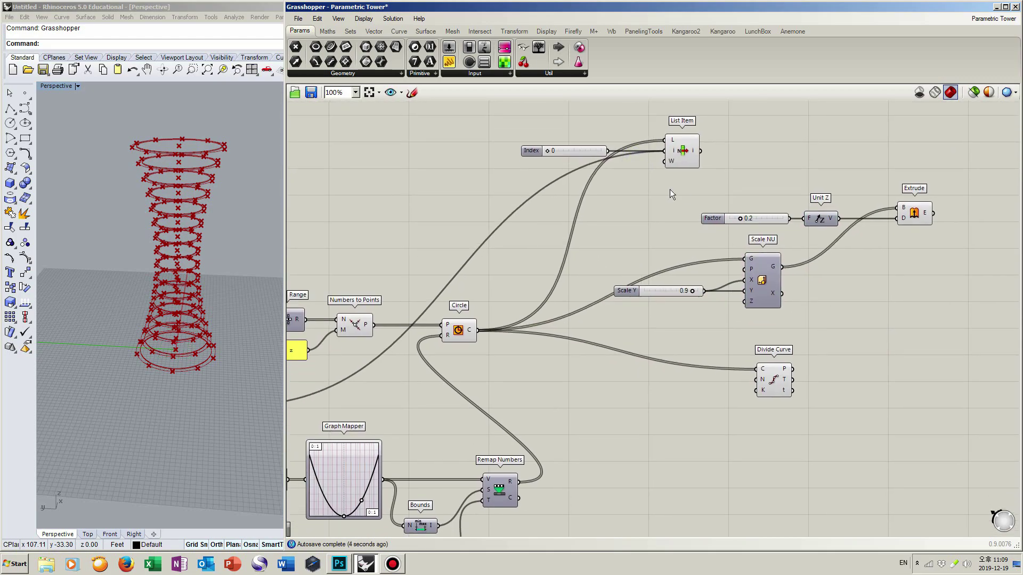
pyautogui.moveTo(536, 296); pyautogui.dragTo(710, 182, button='right')
pyautogui.moveTo(725, 482); pyautogui.dragTo(345, 180)
pyautogui.middleClick(635, 218)
pyautogui.click(668, 186)
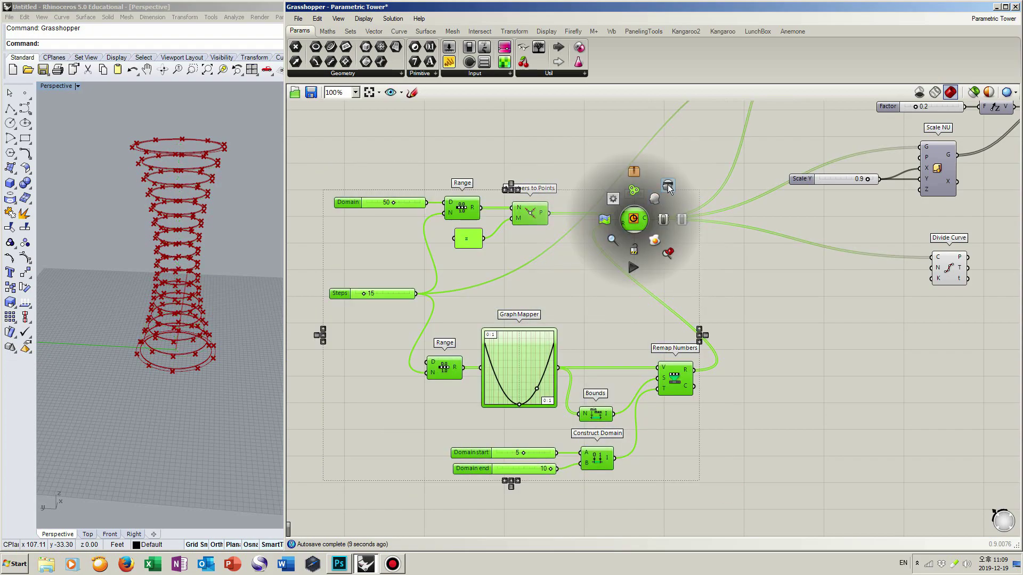
pyautogui.click(736, 200)
# Add a Cap Holes component beyond Extrude and connect the extruded circles to it.
pyautogui.moveTo(756, 205); pyautogui.dragTo(572, 238, button='right')
pyautogui.moveTo(641, 226); pyautogui.dragTo(474, 247, button='right')
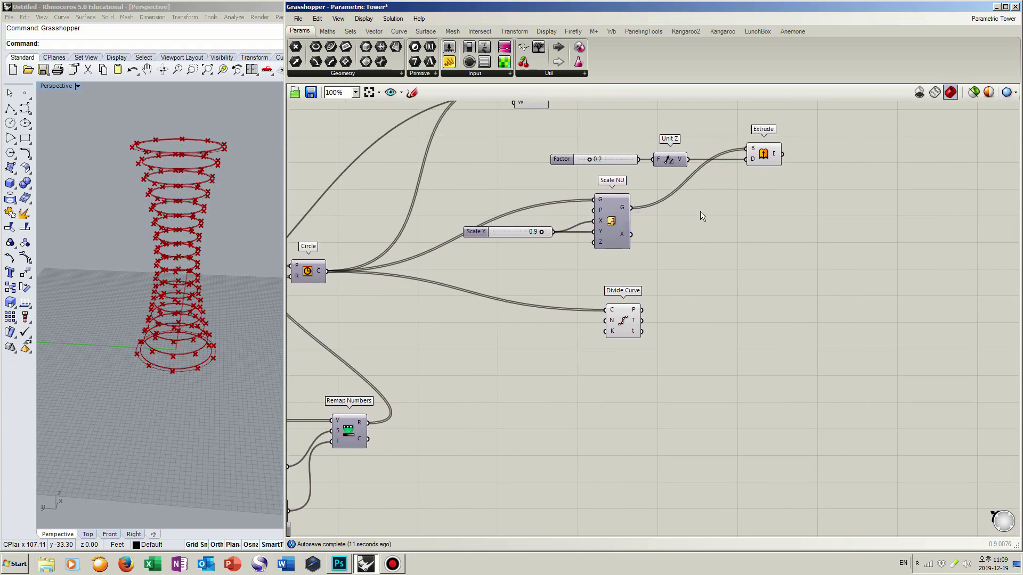
pyautogui.moveTo(906, 159); pyautogui.dragTo(760, 194, button='right')
pyautogui.scroll(-2, 861, 177)
pyautogui.scroll(2, 736, 183)
pyautogui.doubleClick(651, 182)
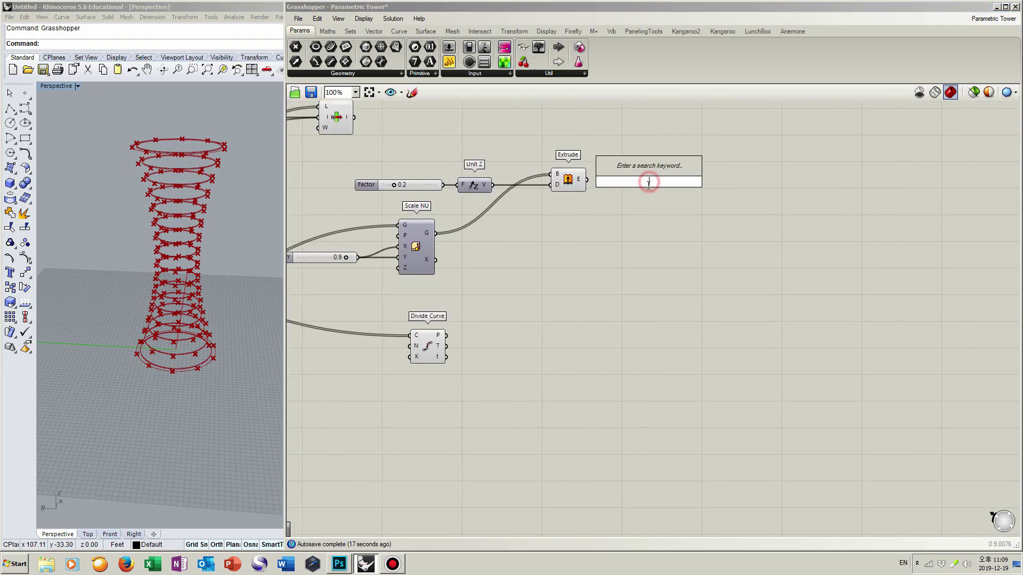
pyautogui.write('cap')
pyautogui.press('Return')
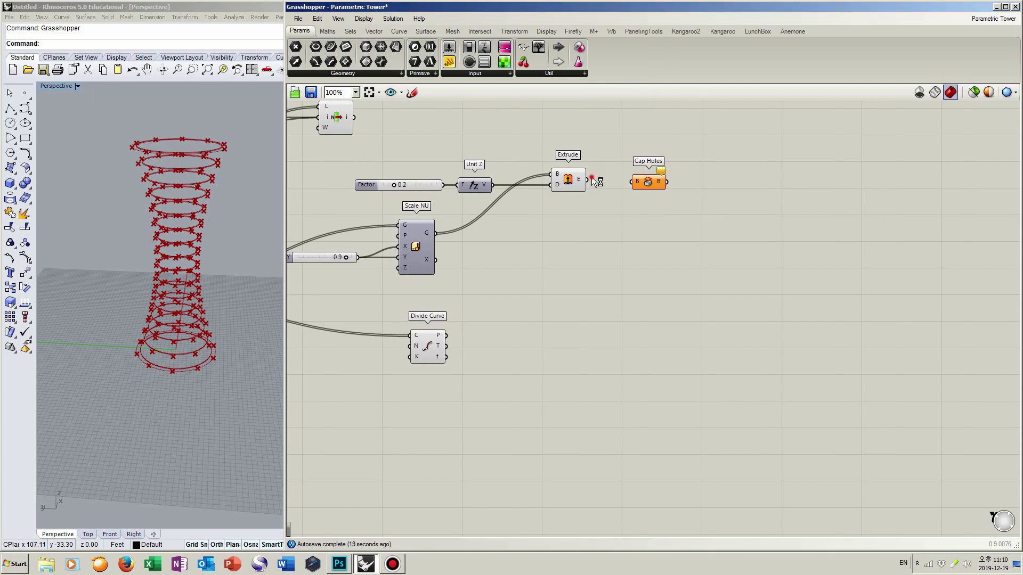
pyautogui.moveTo(648, 183)
pyautogui.mouseDown()
pyautogui.moveTo(620, 180)
pyautogui.moveTo(652, 180)
pyautogui.mouseUp()
pyautogui.click(648, 193)
# Turn off the preview of the Extrude component and inspect the capped floor slabs in the perspective view.
pyautogui.click(567, 180)
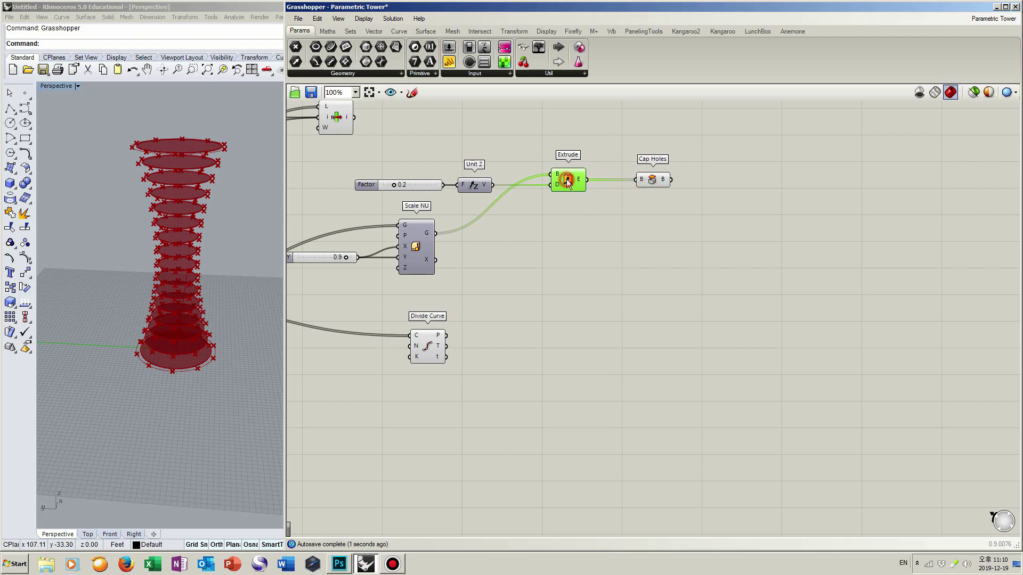
pyautogui.middleClick(567, 181)
pyautogui.click(663, 138)
pyautogui.moveTo(185, 295)
pyautogui.mouseDown(button='right')
pyautogui.moveTo(174, 273)
pyautogui.moveTo(188, 276)
pyautogui.mouseUp(button='right')
pyautogui.scroll(2, 174, 272)
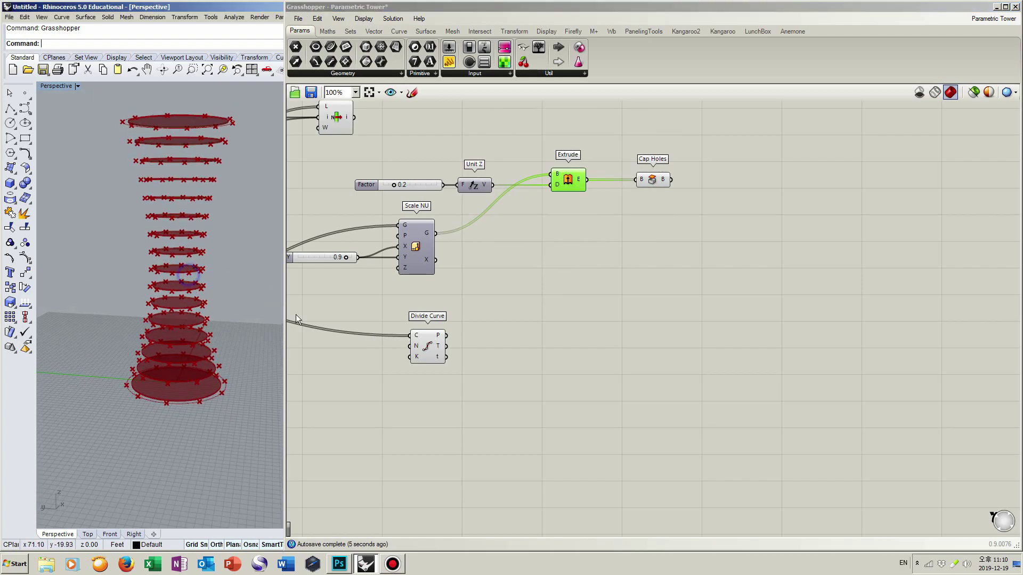
# Add a Shift List component beyond Divide Curve.
pyautogui.click(431, 352)
pyautogui.moveTo(460, 352); pyautogui.dragTo(692, 327, button='right')
pyautogui.click(749, 332)
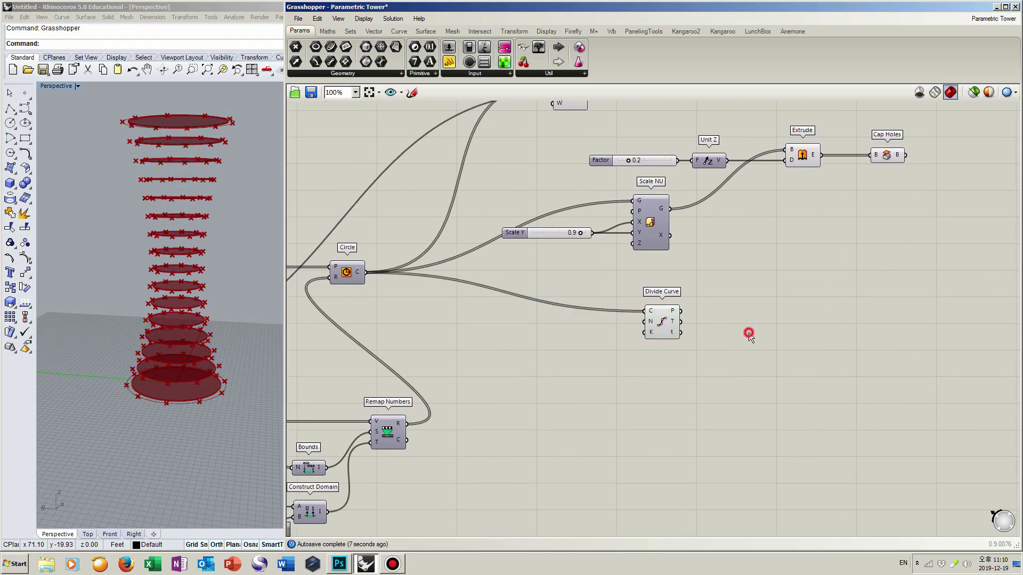
pyautogui.doubleClick(801, 309)
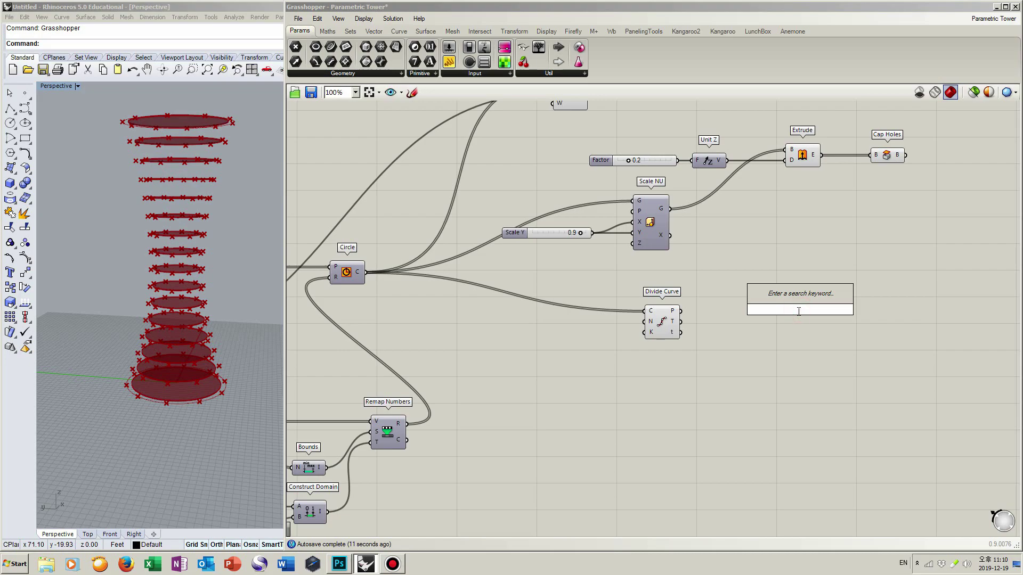
pyautogui.write('shift')
pyautogui.press('Return')
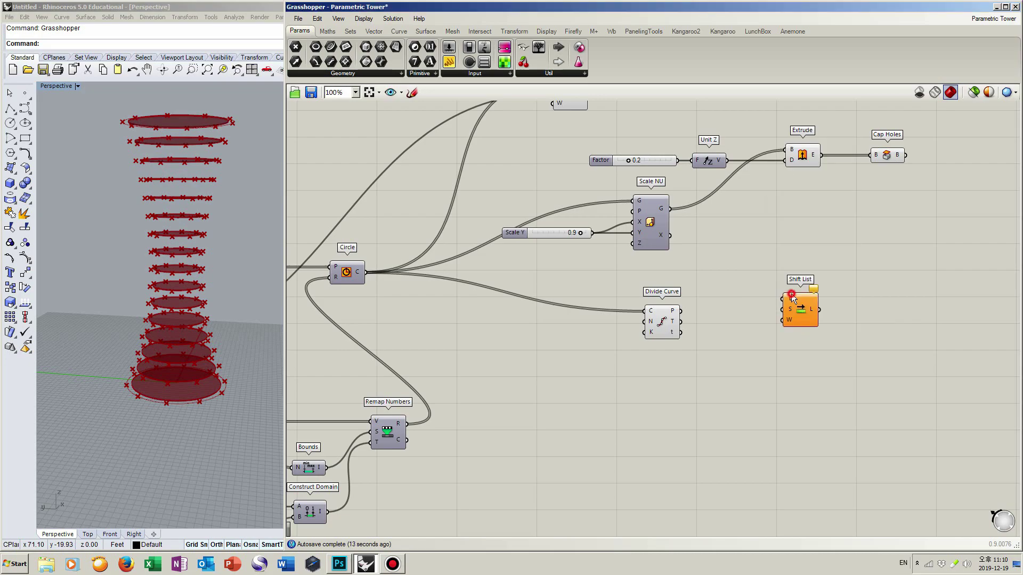
# Feed the Divide Curve points into the Shift List and duplicate the Shift List below with the same points connected.
pyautogui.moveTo(681, 310); pyautogui.dragTo(813, 328)
pyautogui.moveTo(778, 402); pyautogui.dragTo(779, 359, button='right')
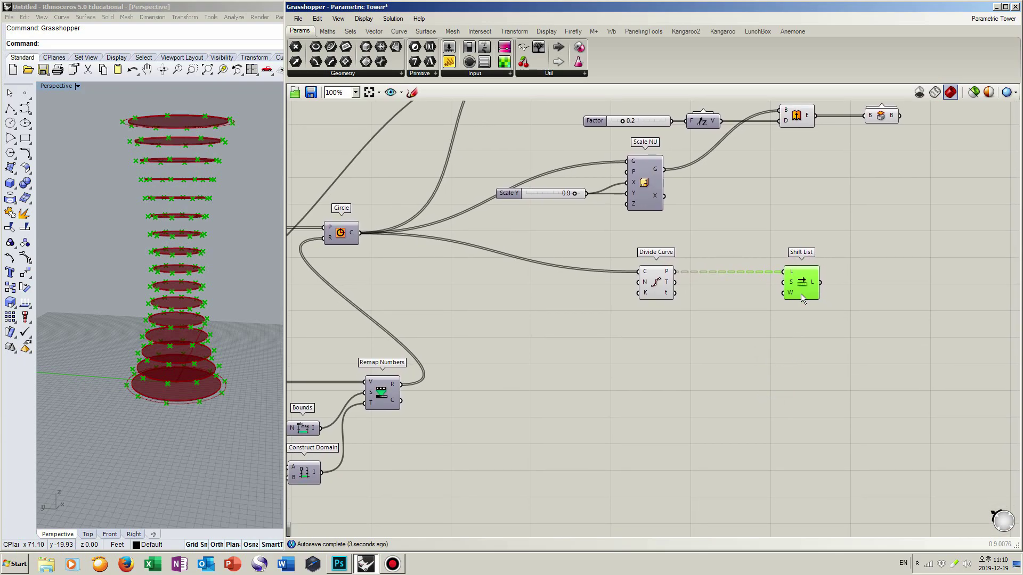
pyautogui.keyDown('alt'); pyautogui.moveTo(804, 292); pyautogui.dragTo(802, 372); pyautogui.keyUp('alt')
pyautogui.moveTo(647, 284); pyautogui.dragTo(578, 281)
pyautogui.click(610, 323)
# Add a Tree Statistics component below Divide Curve and connect the division points to it.
pyautogui.doubleClick(640, 342)
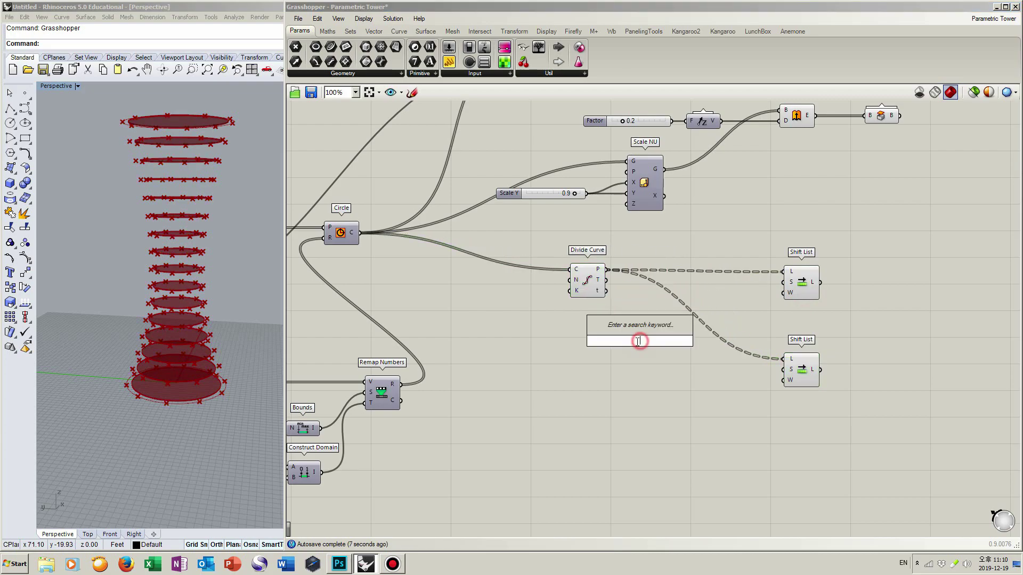
pyautogui.write('tree st')
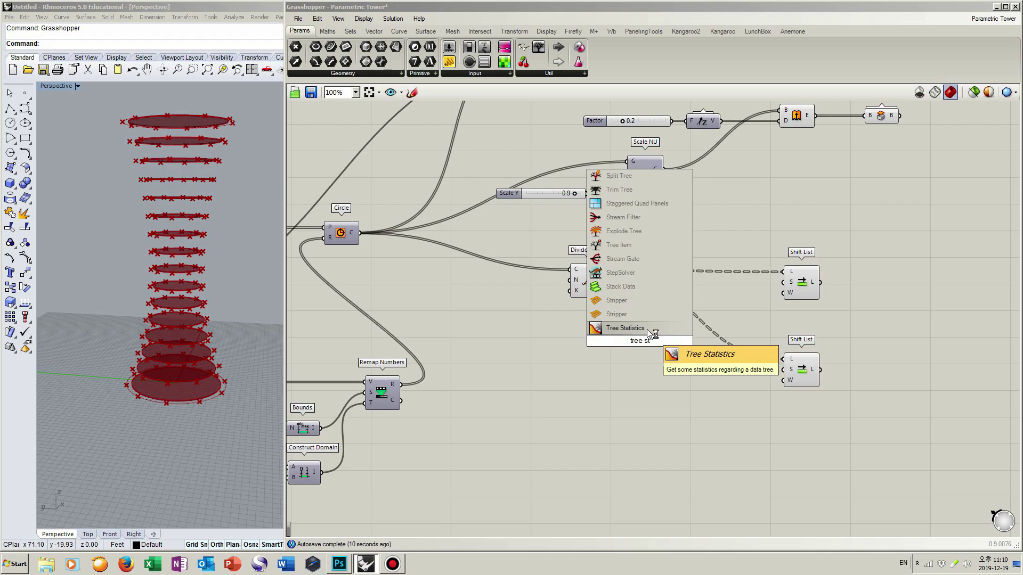
pyautogui.click(647, 328)
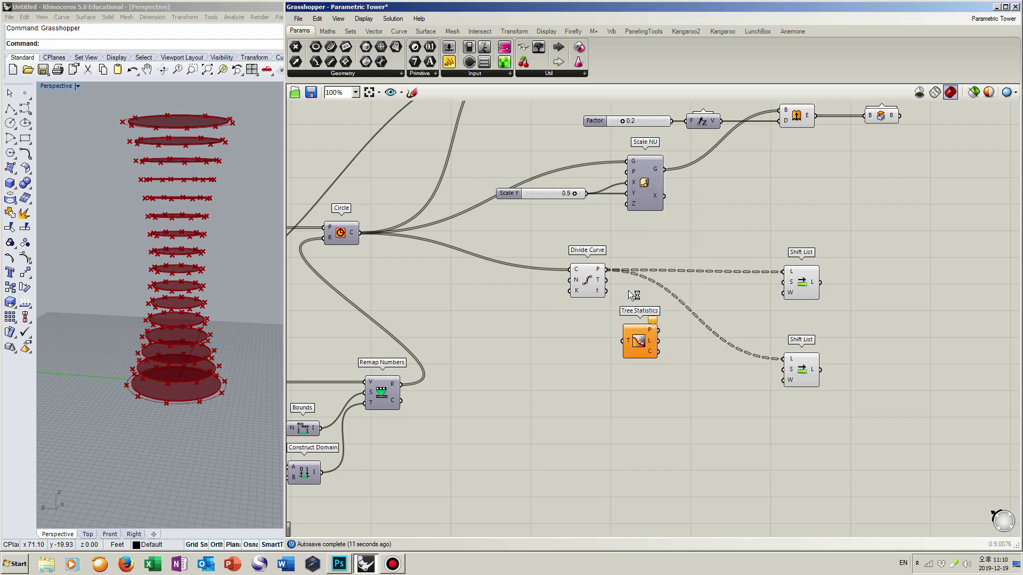
pyautogui.moveTo(606, 269); pyautogui.dragTo(622, 341)
pyautogui.click(590, 281)
pyautogui.moveTo(590, 280); pyautogui.dragTo(563, 280)
pyautogui.moveTo(633, 341); pyautogui.dragTo(606, 346)
# Add a Series component with its count taken from Tree Statistics and feed the series into the shift input of both Shift Lists.
pyautogui.doubleClick(657, 361)
pyautogui.write('series')
pyautogui.press('Return')
pyautogui.moveTo(651, 359); pyautogui.dragTo(693, 367)
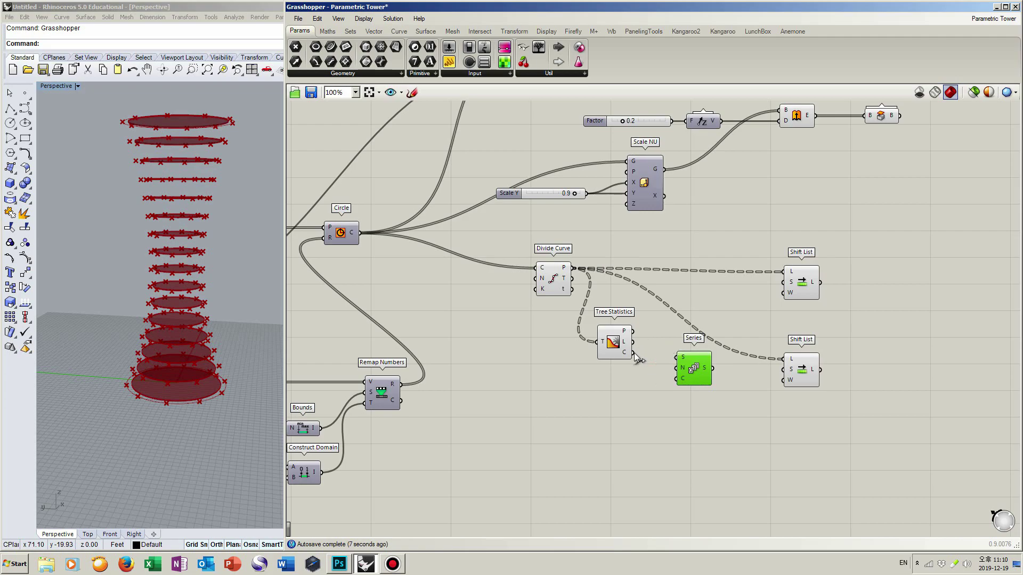
pyautogui.moveTo(633, 352); pyautogui.dragTo(678, 380)
pyautogui.moveTo(696, 376); pyautogui.dragTo(782, 369)
pyautogui.moveTo(697, 376); pyautogui.dragTo(677, 367)
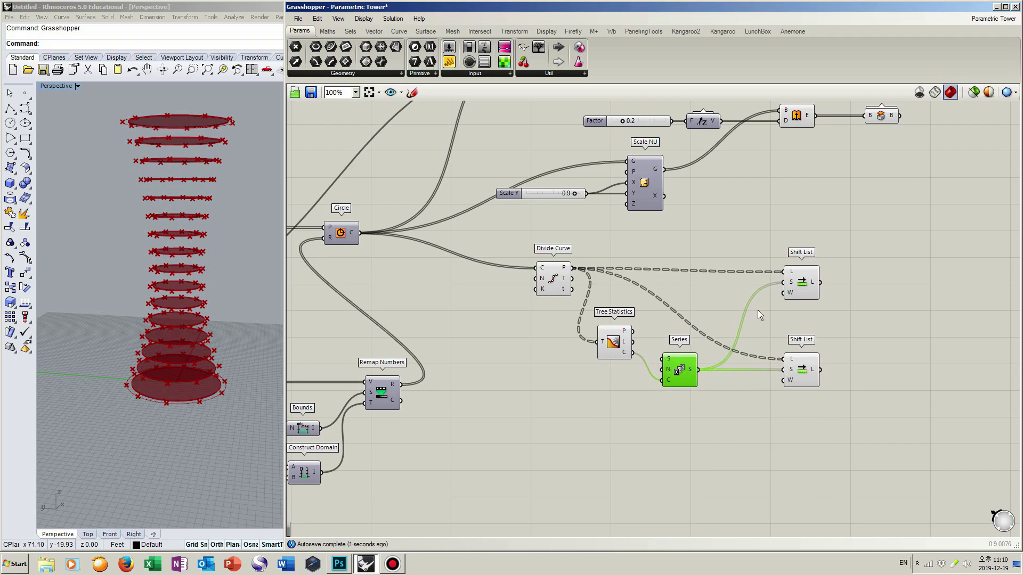
# Graft the shift input of both Shift Lists and reverse that of the lower one.
pyautogui.rightClick(791, 285)
pyautogui.click(815, 345)
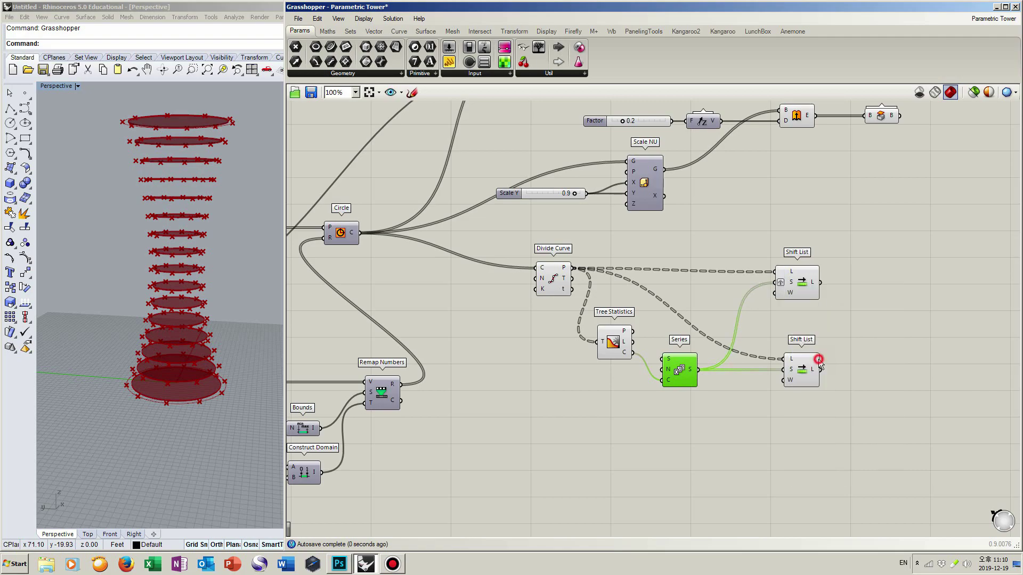
pyautogui.rightClick(783, 369)
pyautogui.click(816, 430)
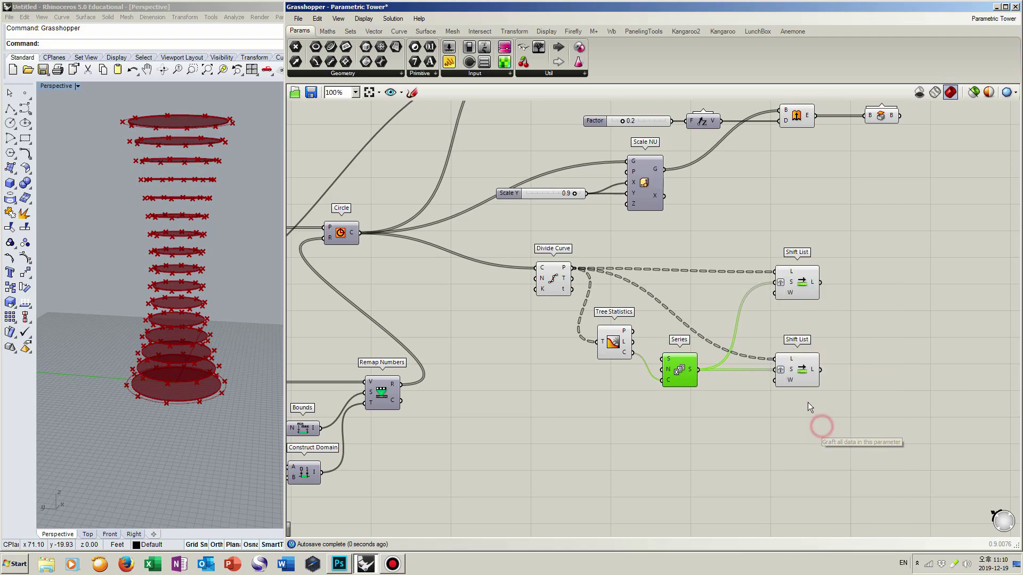
pyautogui.rightClick(779, 369)
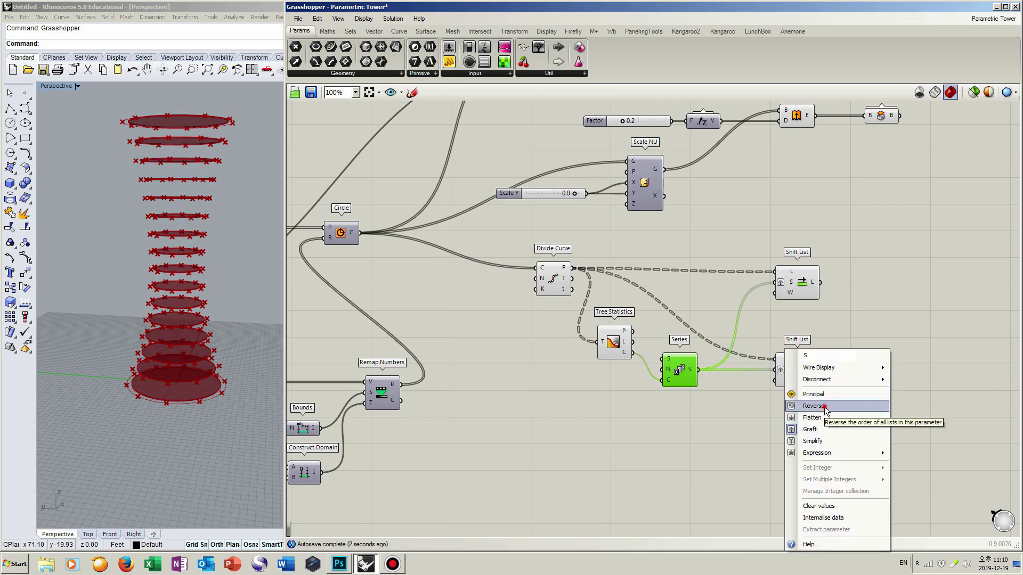
pyautogui.click(823, 407)
pyautogui.click(824, 408)
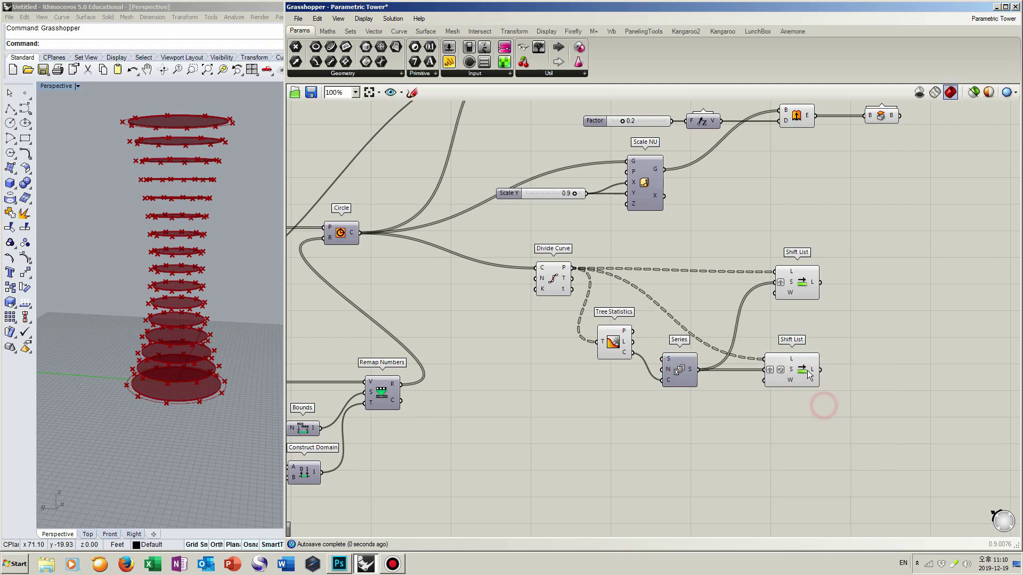
# Add Flip Matrix and Interpolate components and chain them after the upper Shift List.
pyautogui.doubleClick(849, 280)
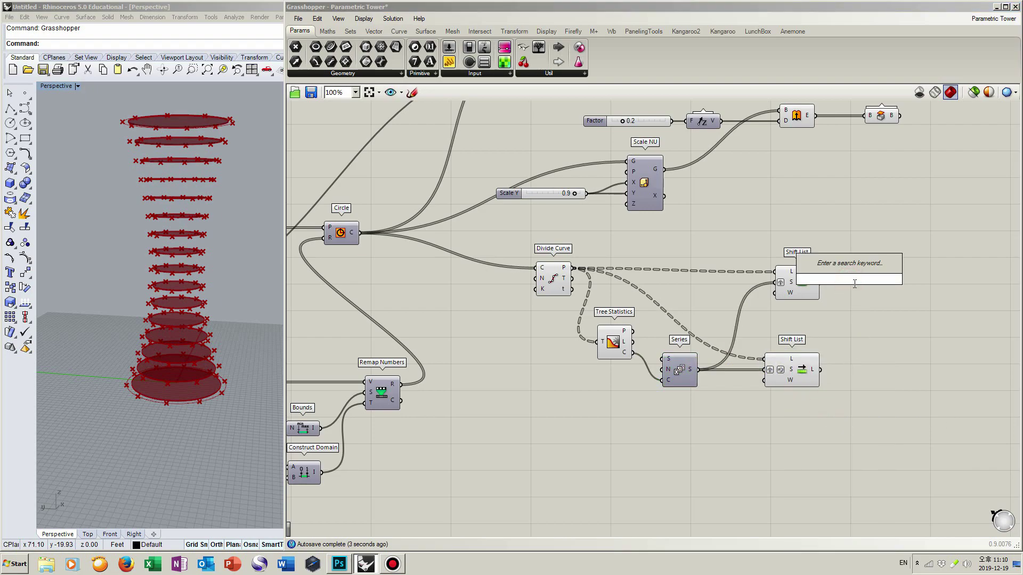
pyautogui.write('flip')
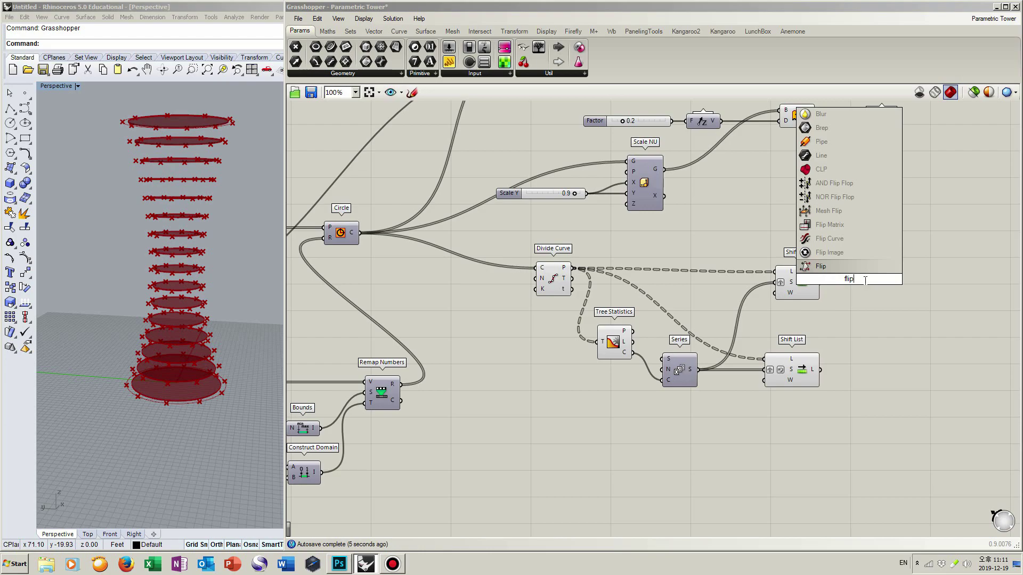
pyautogui.click(831, 224)
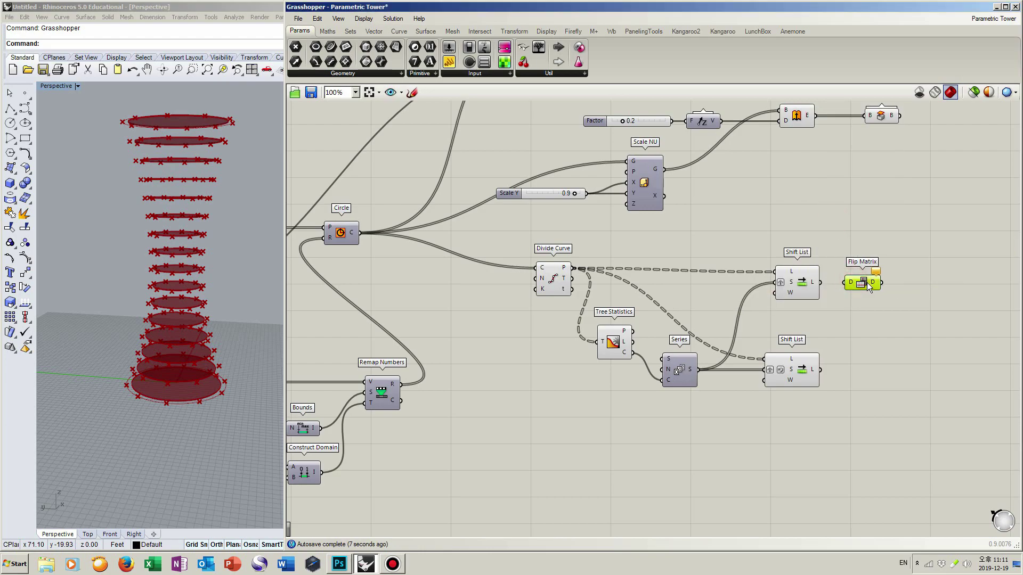
pyautogui.doubleClick(928, 288)
pyautogui.write('interpo')
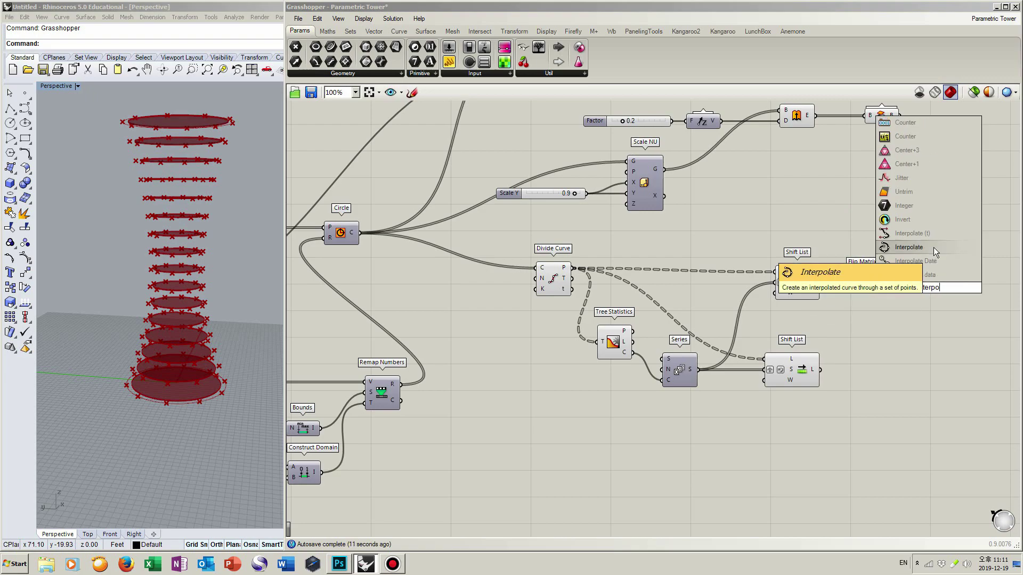
pyautogui.click(908, 247)
pyautogui.moveTo(822, 283); pyautogui.dragTo(947, 293)
# Duplicate the Flip Matrix and Interpolate pair and connect the copy to the lower Shift List.
pyautogui.keyDown('shift'); pyautogui.click(868, 280); pyautogui.keyUp('shift')
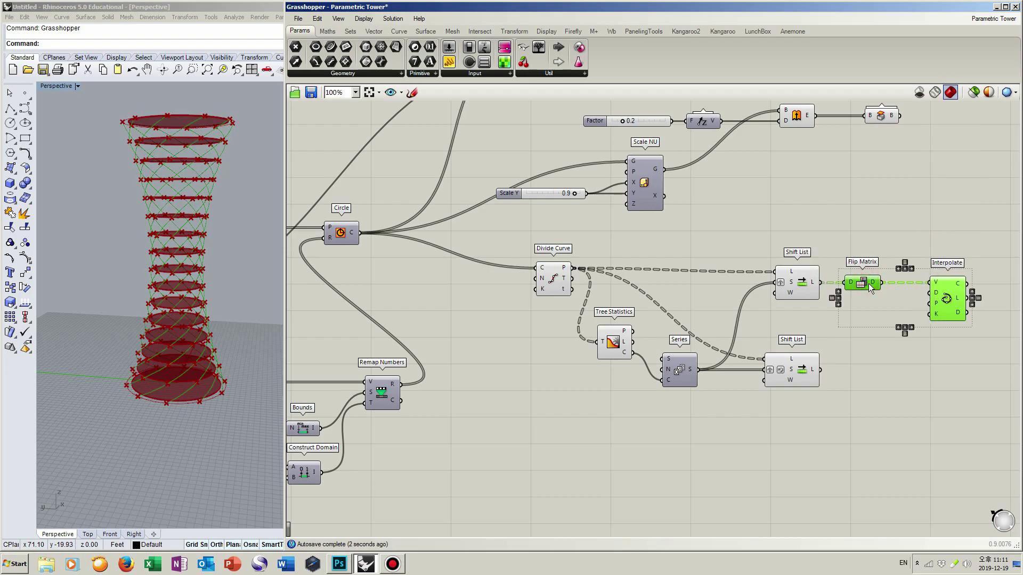
pyautogui.keyDown('alt'); pyautogui.moveTo(868, 283); pyautogui.dragTo(852, 371); pyautogui.keyUp('alt')
pyautogui.click(907, 391)
pyautogui.click(875, 371)
pyautogui.keyDown('shift'); pyautogui.click(950, 384); pyautogui.keyUp('shift')
pyautogui.moveTo(951, 385); pyautogui.dragTo(945, 384)
pyautogui.click(921, 427)
# Turn off the preview of the components from Divide Curve through both Flip Matrix components and inspect the diagonal curves in perspective.
pyautogui.moveTo(920, 427); pyautogui.dragTo(829, 408, button='right')
pyautogui.moveTo(779, 396); pyautogui.dragTo(446, 222)
pyautogui.middleClick(483, 265)
pyautogui.click(520, 237)
pyautogui.click(866, 281)
pyautogui.moveTo(133, 286); pyautogui.dragTo(241, 285, button='right')
# Add a Curve | Curve intersection, connect the two Interpolate curve outputs to A and B, and flatten input A.
pyautogui.moveTo(849, 417); pyautogui.dragTo(715, 345, button='right')
pyautogui.moveTo(815, 271); pyautogui.dragTo(769, 248, button='right')
pyautogui.doubleClick(767, 251)
pyautogui.write('c')
pyautogui.write('urve curve cu')
pyautogui.click(772, 152)
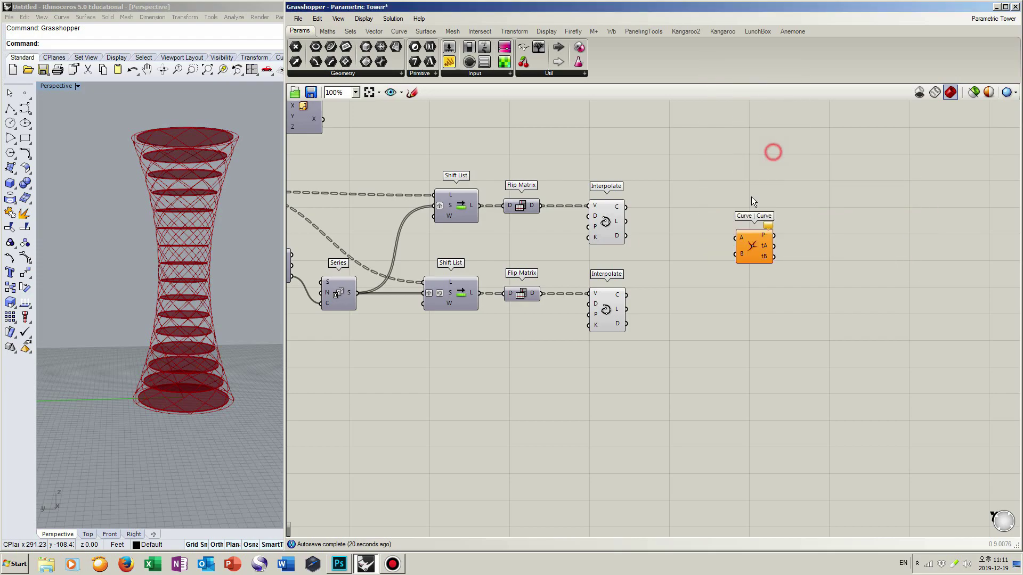
pyautogui.moveTo(630, 208); pyautogui.dragTo(784, 258)
pyautogui.moveTo(627, 294); pyautogui.dragTo(777, 262)
pyautogui.rightClick(782, 245)
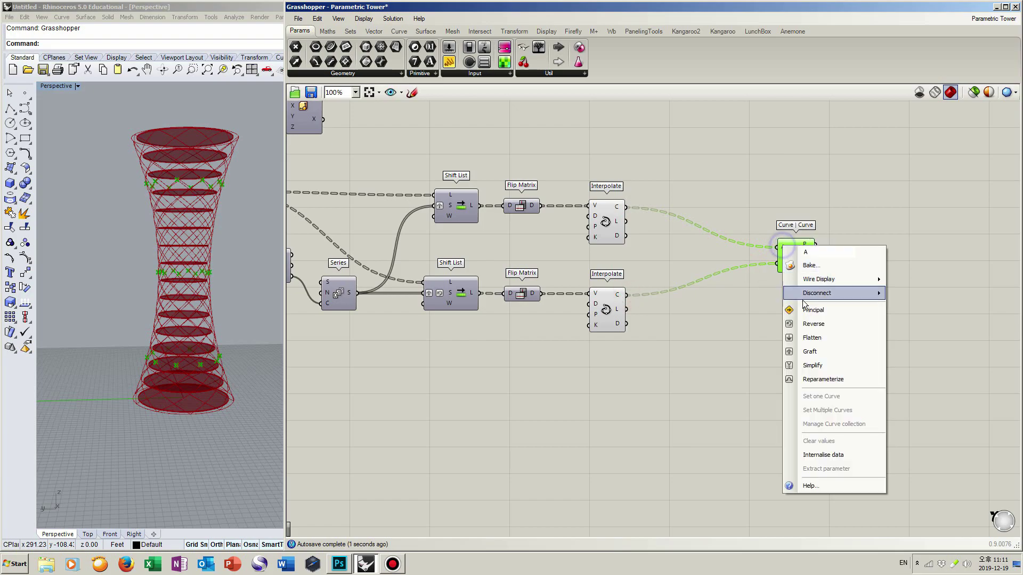
pyautogui.click(819, 338)
pyautogui.moveTo(792, 261); pyautogui.dragTo(808, 252)
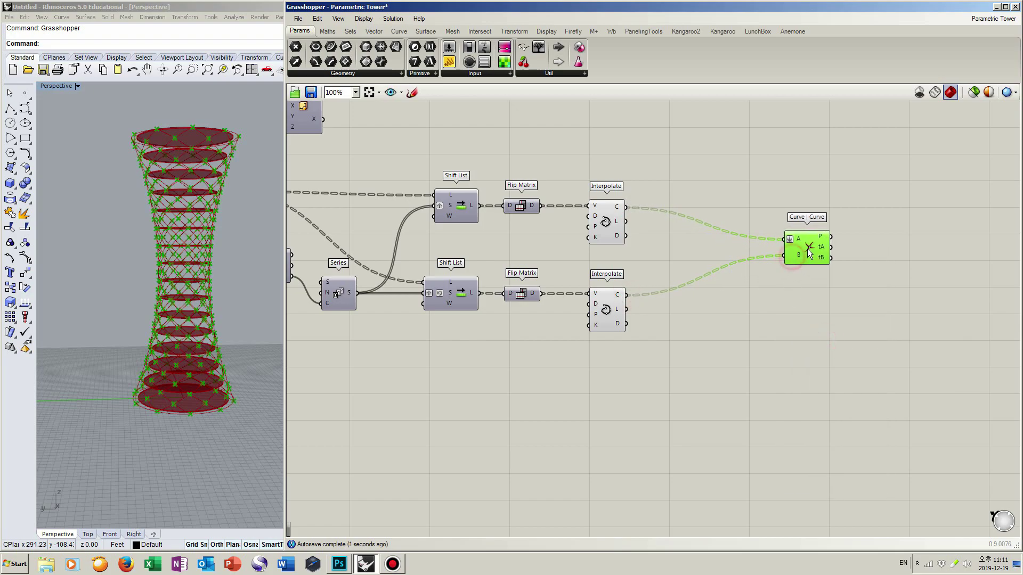
# Add two Scale NU components below Curve | Curve and connect one Interpolate curve output to each geometry input.
pyautogui.click(791, 295)
pyautogui.doubleClick(791, 295)
pyautogui.write('sca')
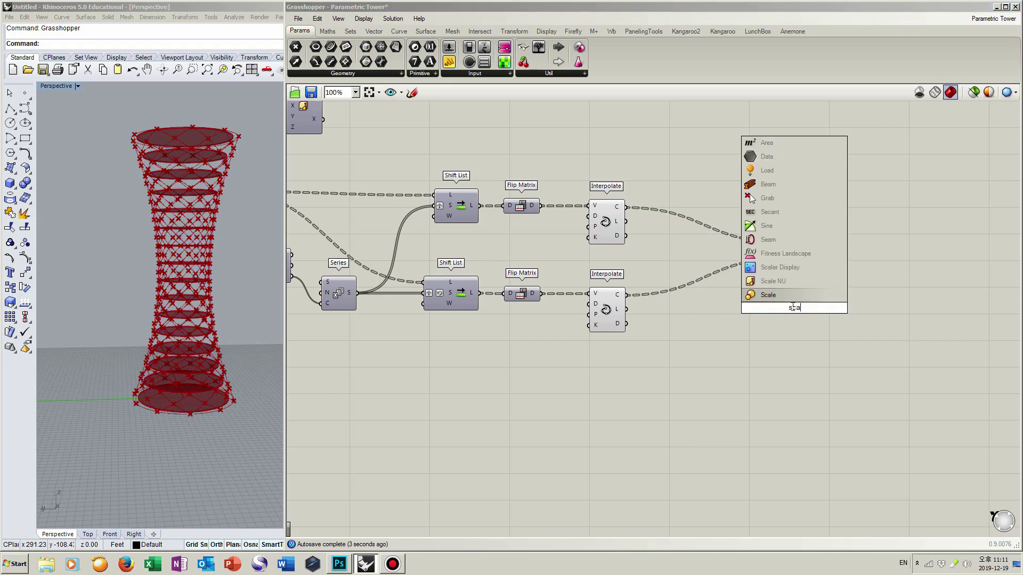
pyautogui.click(774, 281)
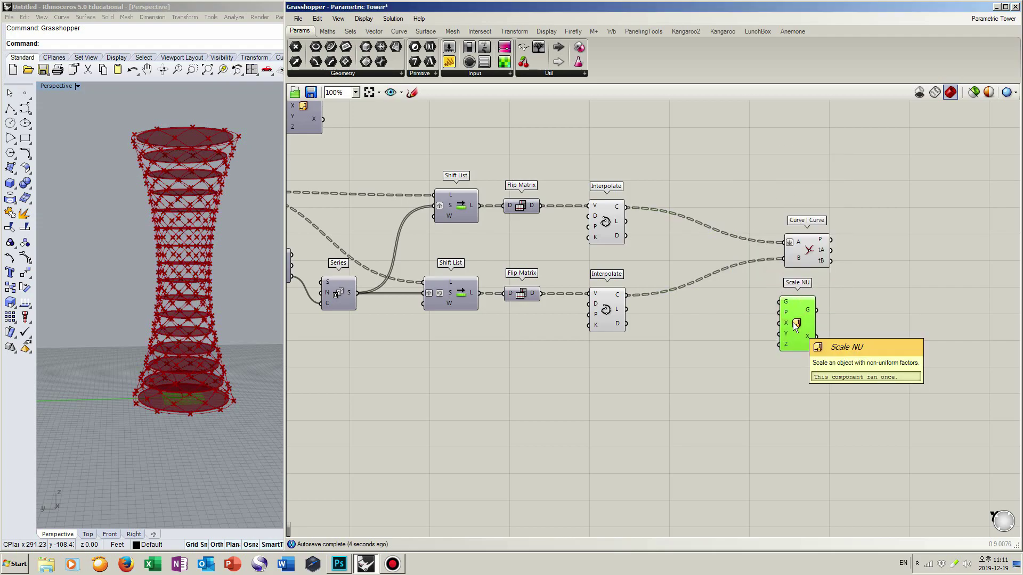
pyautogui.keyDown('alt'); pyautogui.moveTo(795, 324); pyautogui.dragTo(791, 402); pyautogui.keyUp('alt')
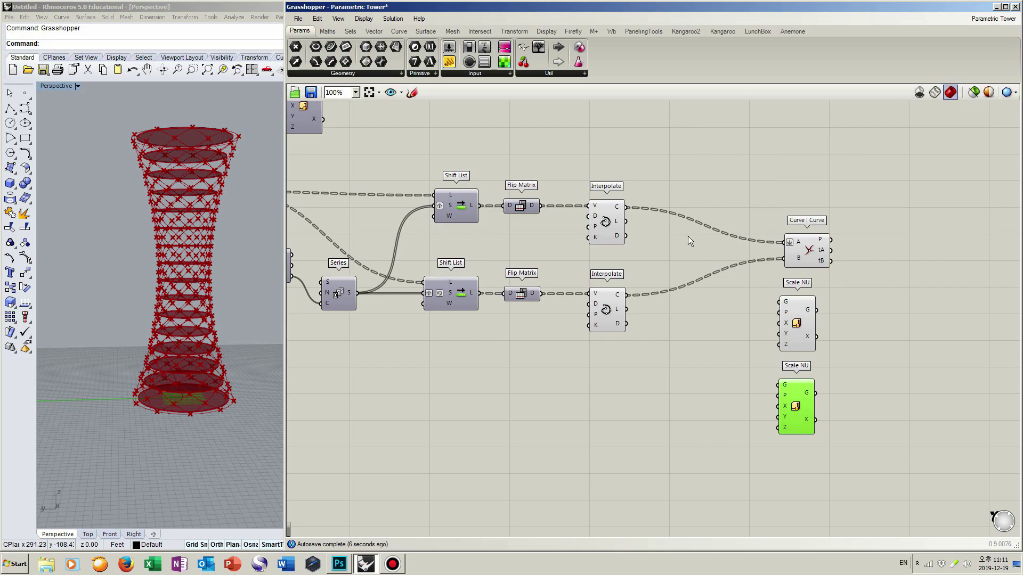
pyautogui.moveTo(629, 210); pyautogui.dragTo(779, 302)
pyautogui.moveTo(630, 296); pyautogui.dragTo(780, 385)
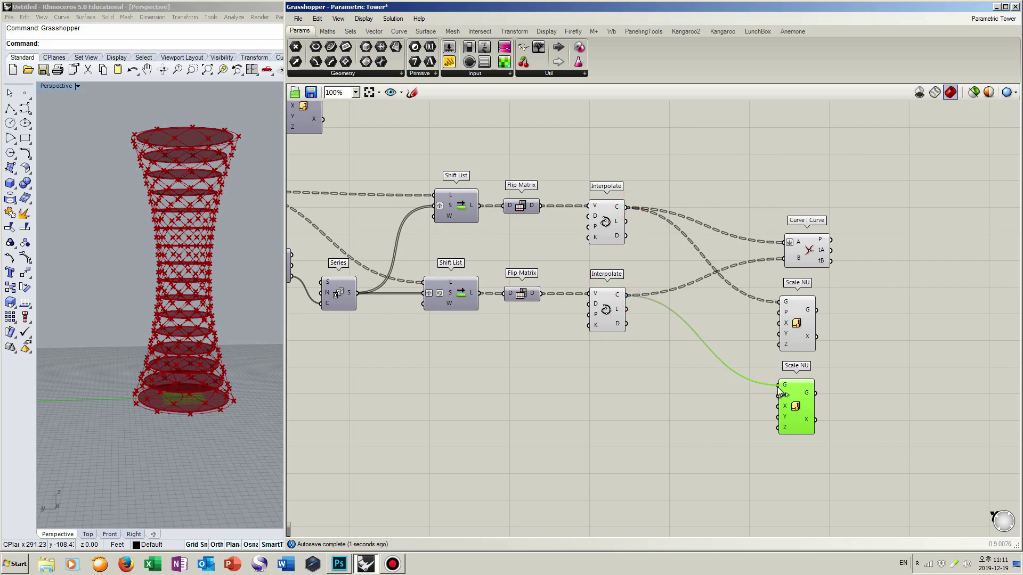
# Create a 0.95 number slider and connect it to the X and Y scale factors of both new Scale NU components.
pyautogui.doubleClick(698, 372)
pyautogui.write('0.95')
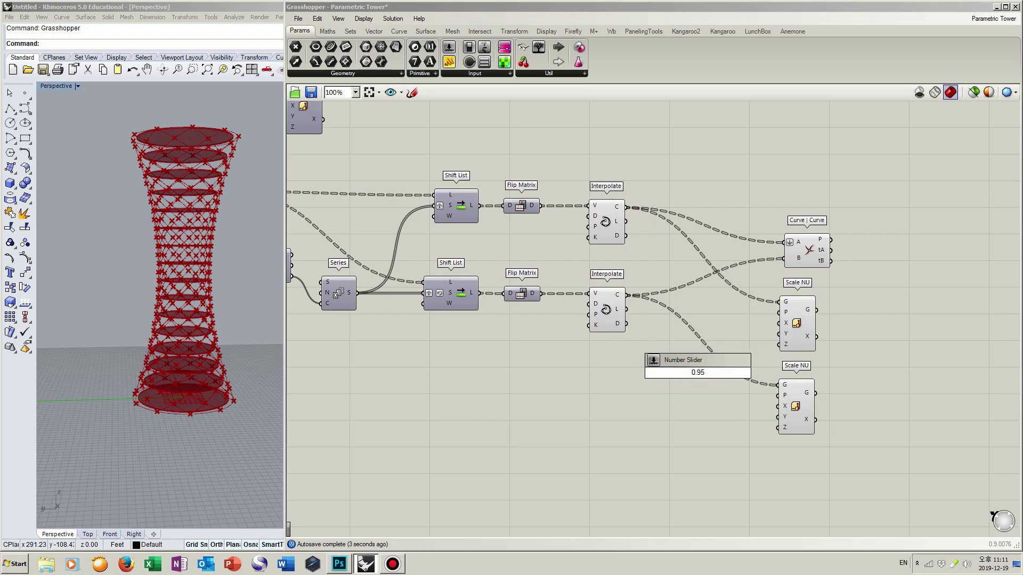
pyautogui.press('Return')
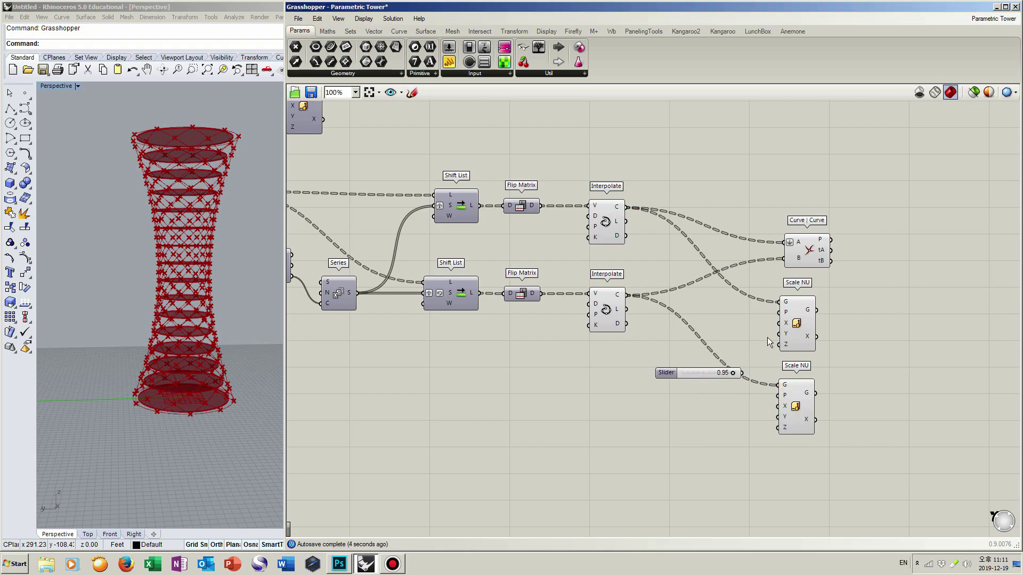
pyautogui.moveTo(745, 373); pyautogui.dragTo(779, 334)
pyautogui.moveTo(746, 373); pyautogui.dragTo(778, 406)
pyautogui.moveTo(746, 373); pyautogui.dragTo(778, 416)
pyautogui.moveTo(700, 374); pyautogui.dragTo(643, 365)
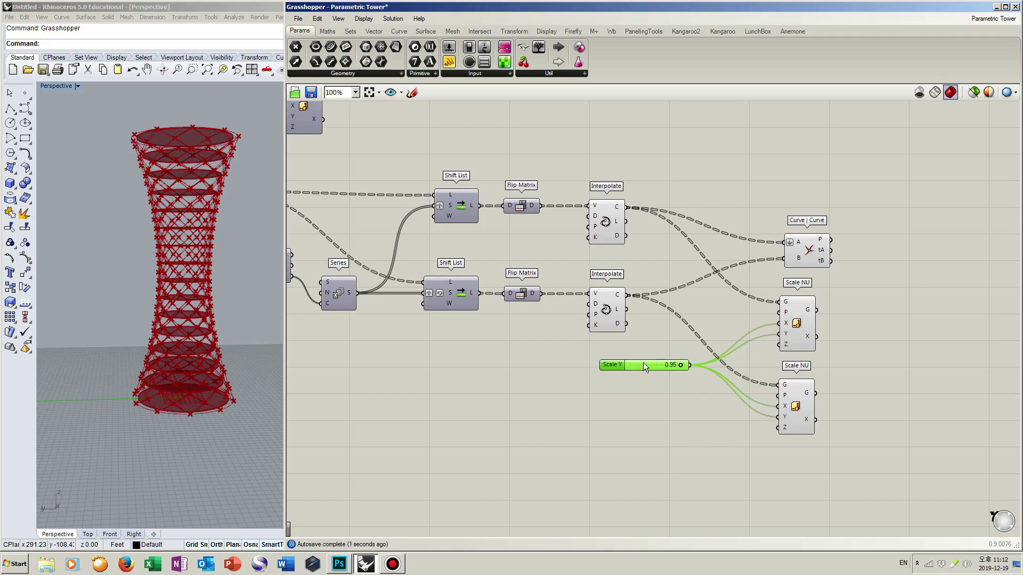
pyautogui.click(664, 394)
# Add a second Curve | Curve intersection, connect both scaled curve sets to A and B, and flatten input A.
pyautogui.moveTo(779, 379); pyautogui.dragTo(730, 365, button='right')
pyautogui.moveTo(807, 337); pyautogui.dragTo(721, 317, button='right')
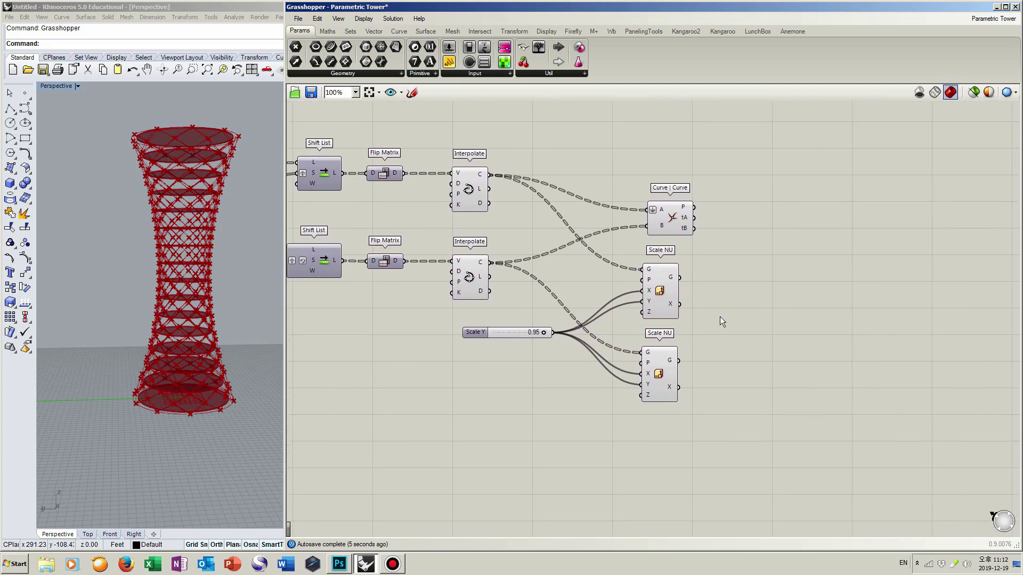
pyautogui.doubleClick(760, 315)
pyautogui.write('curve cu')
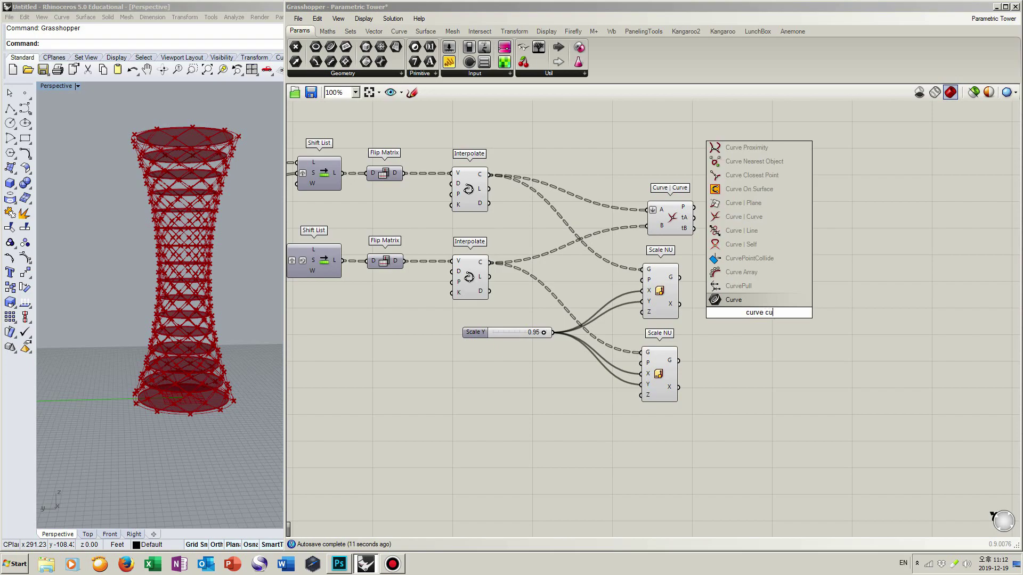
pyautogui.click(782, 219)
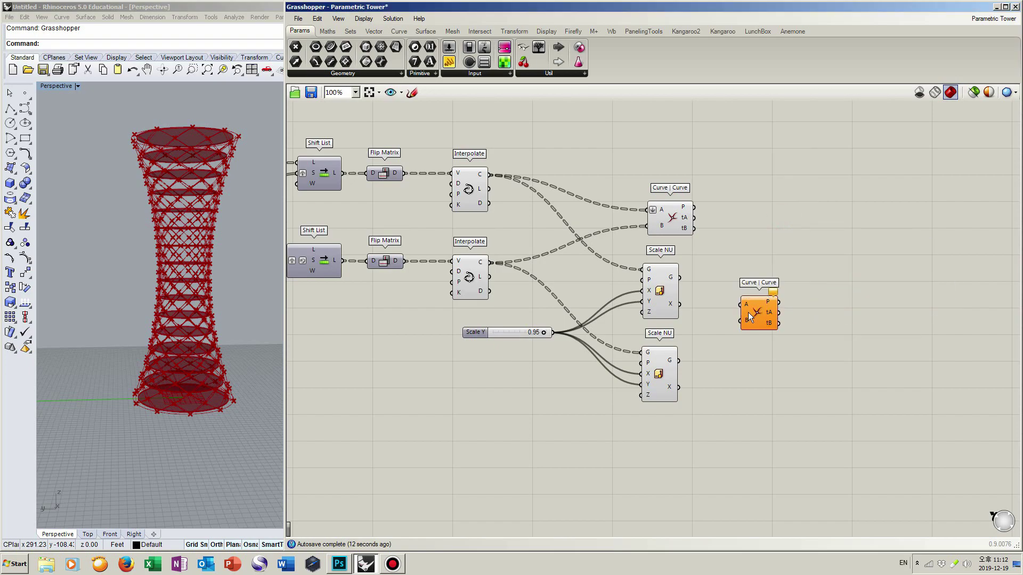
pyautogui.moveTo(680, 277); pyautogui.dragTo(761, 324)
pyautogui.rightClick(752, 319)
pyautogui.click(781, 396)
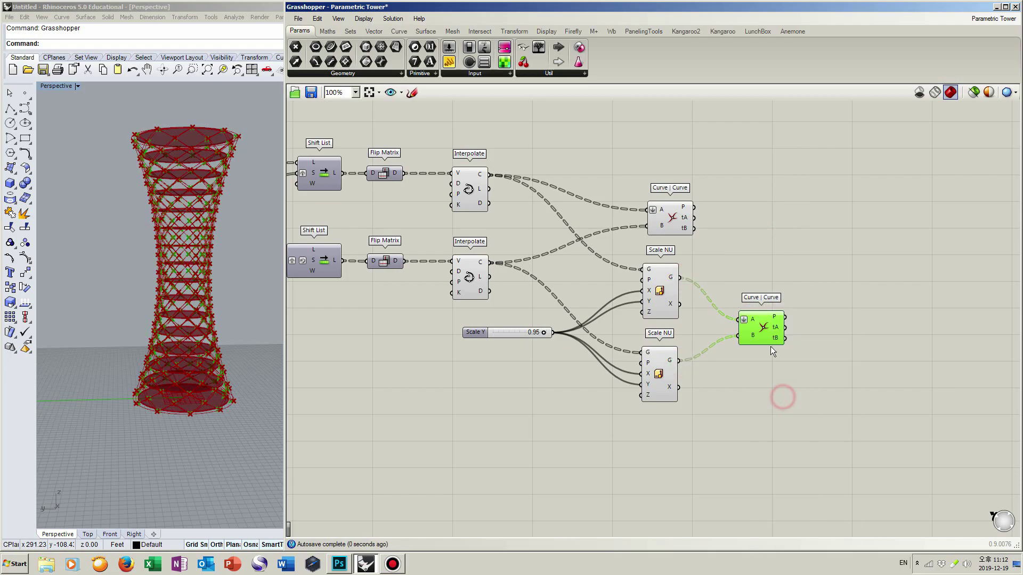
# Add a Line component and connect the points of the two Curve | Curve intersections to its A and B inputs.
pyautogui.doubleClick(843, 257)
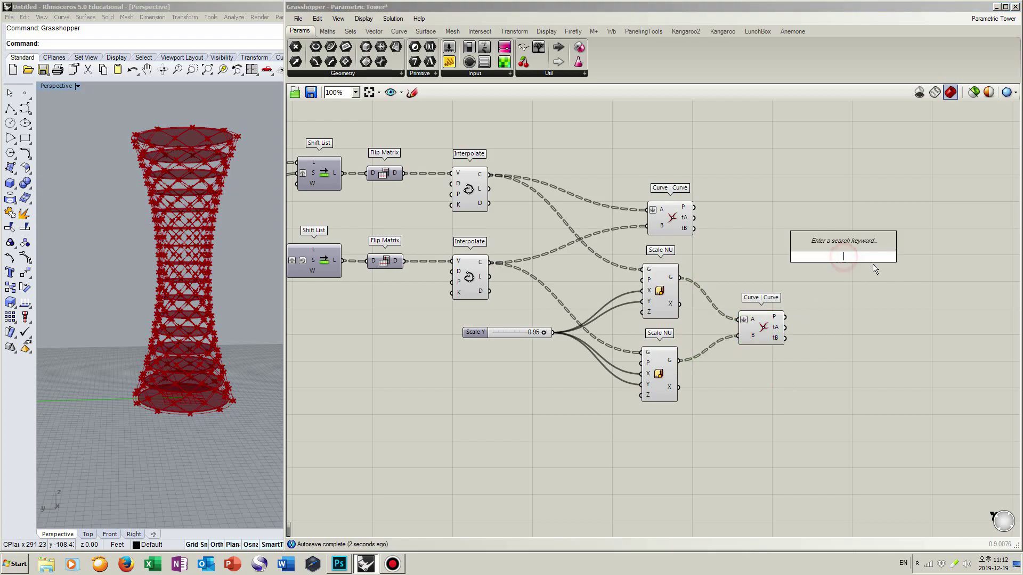
pyautogui.write('line')
pyautogui.click(850, 244)
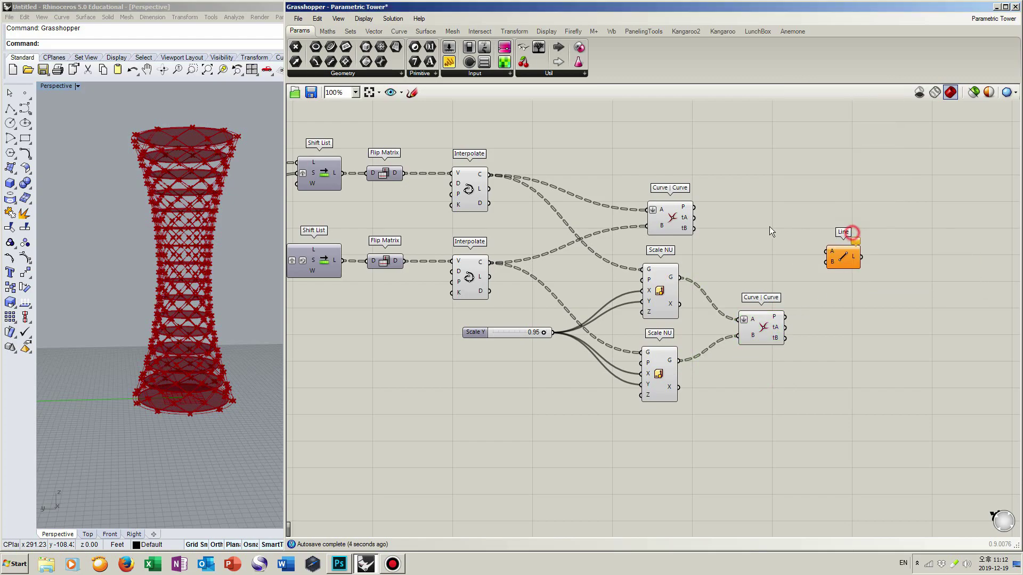
pyautogui.moveTo(694, 207); pyautogui.dragTo(786, 316)
pyautogui.moveTo(837, 258); pyautogui.dragTo(846, 274)
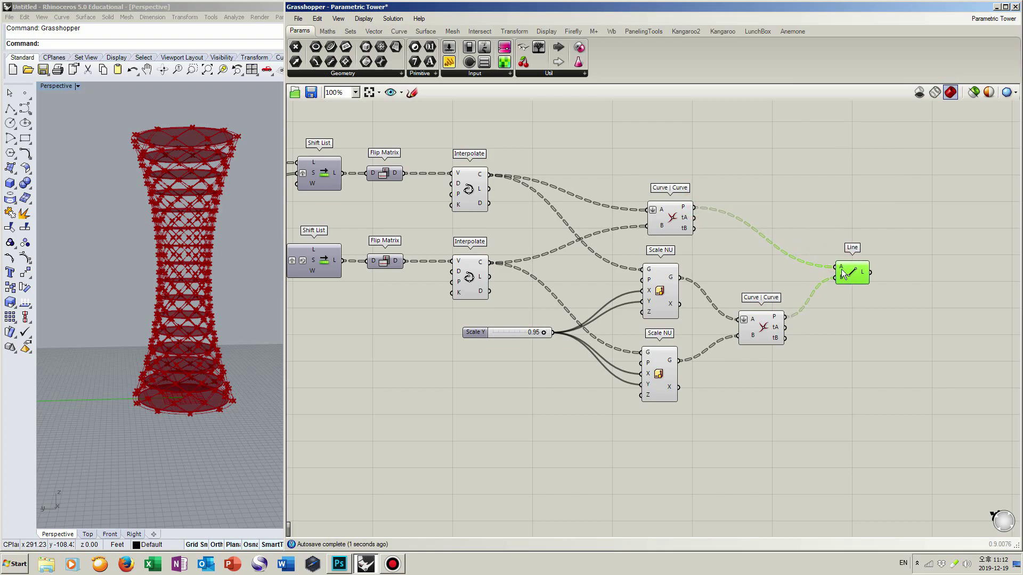
# Flatten both the A and B inputs of the Line component.
pyautogui.rightClick(840, 266)
pyautogui.click(874, 359)
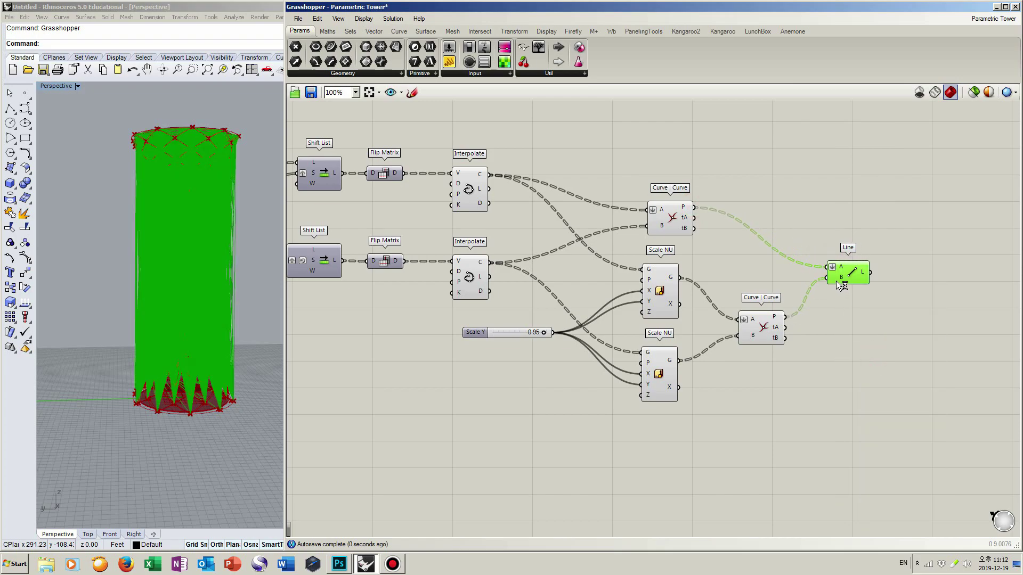
pyautogui.rightClick(835, 278)
pyautogui.click(870, 383)
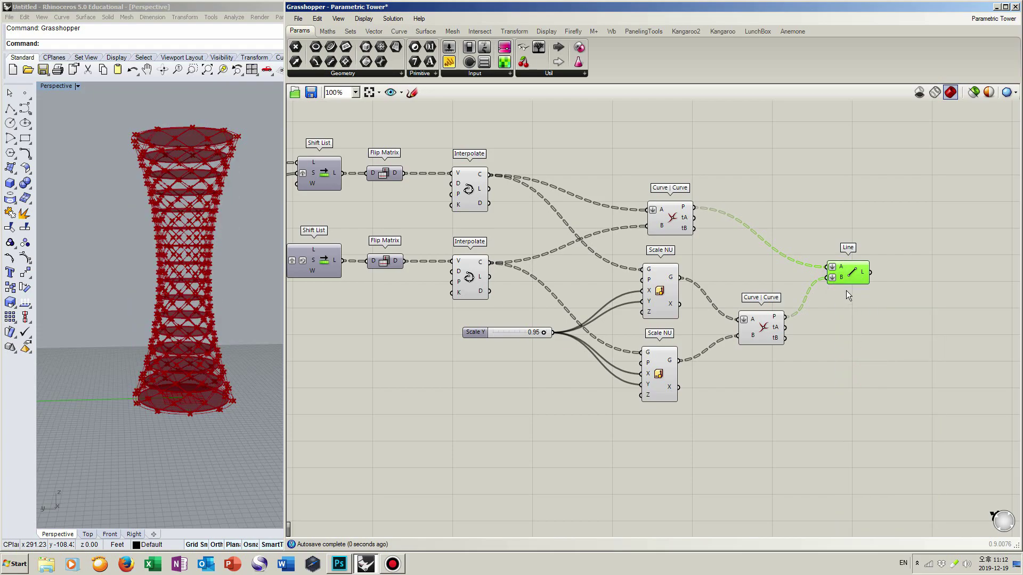
pyautogui.click(841, 317)
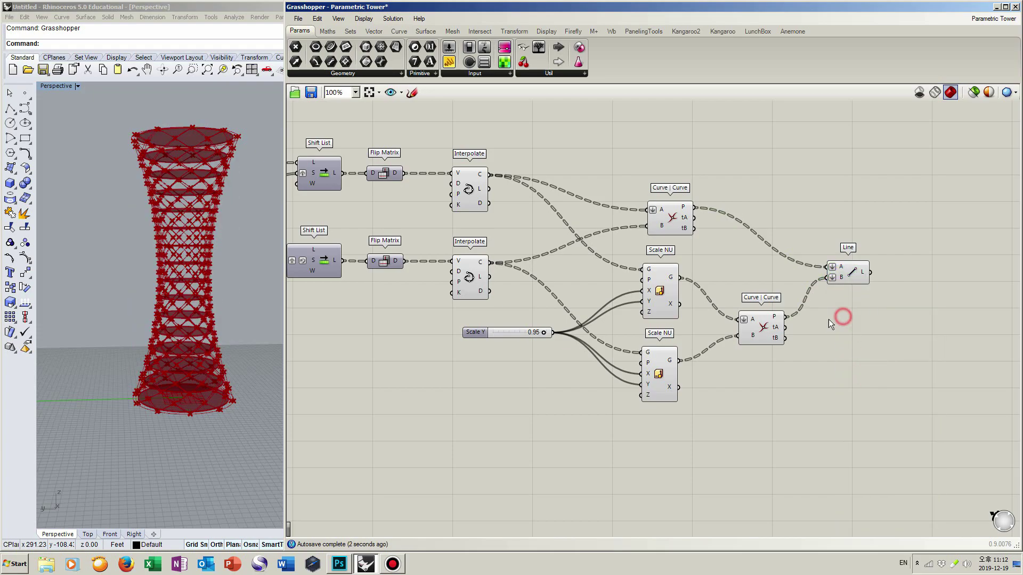
# Add a Merge component and connect the geometry outputs of both facade Scale NU components to D1 and D2.
pyautogui.doubleClick(743, 396)
pyautogui.write('merge')
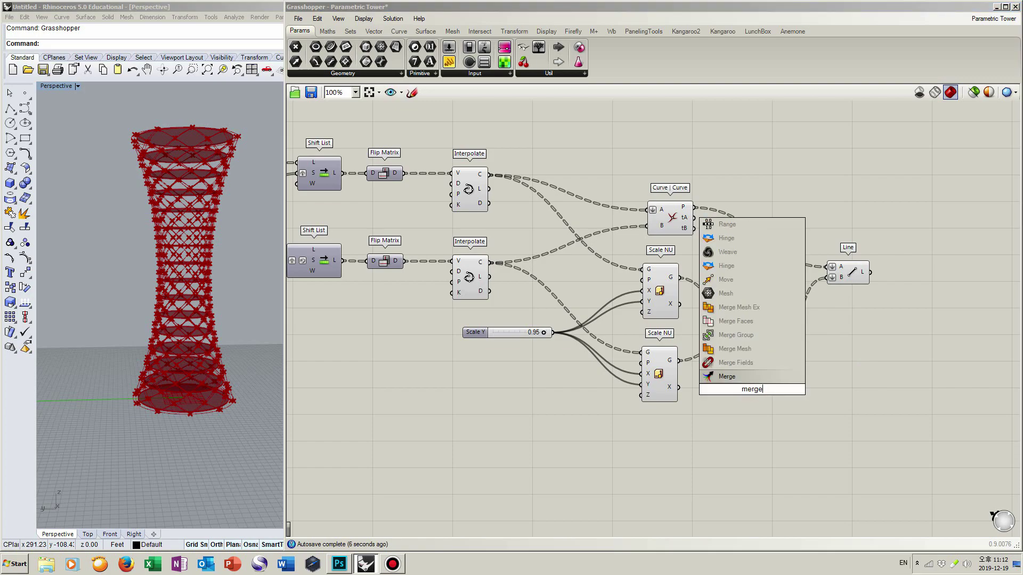
pyautogui.press('Return')
pyautogui.moveTo(682, 283); pyautogui.dragTo(734, 384)
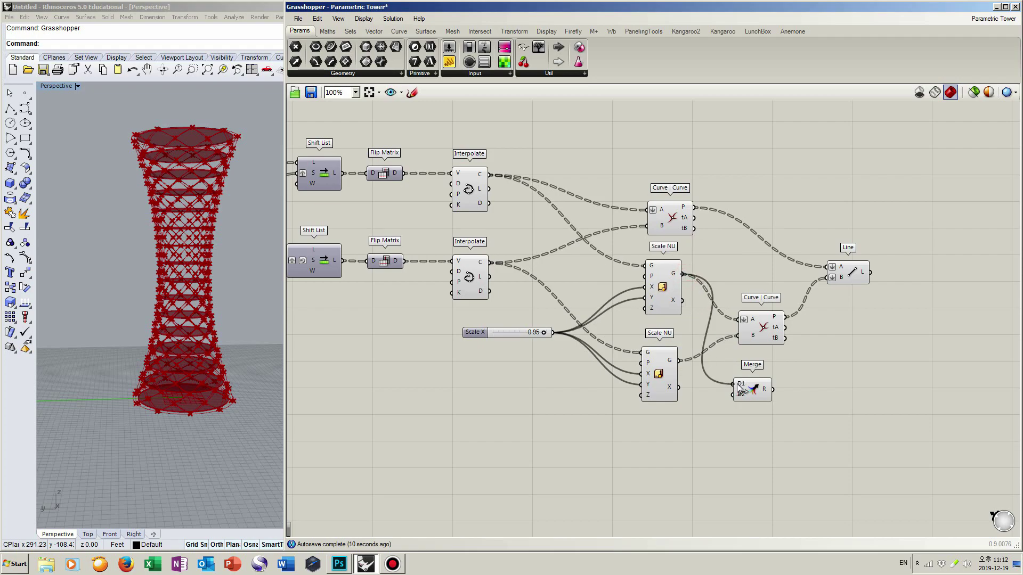
pyautogui.moveTo(679, 361); pyautogui.dragTo(786, 415)
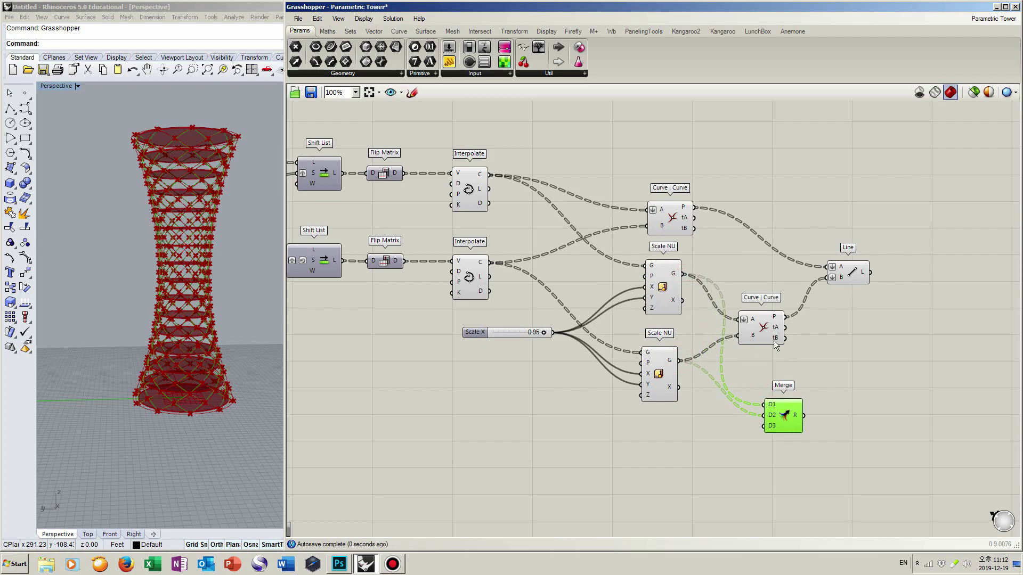
pyautogui.moveTo(768, 337); pyautogui.dragTo(790, 337)
pyautogui.click(844, 351)
# Add a Pipe component and duplicate it twice, stacking the three Pipes in a column beyond the Line component.
pyautogui.moveTo(864, 381); pyautogui.dragTo(729, 361, button='right')
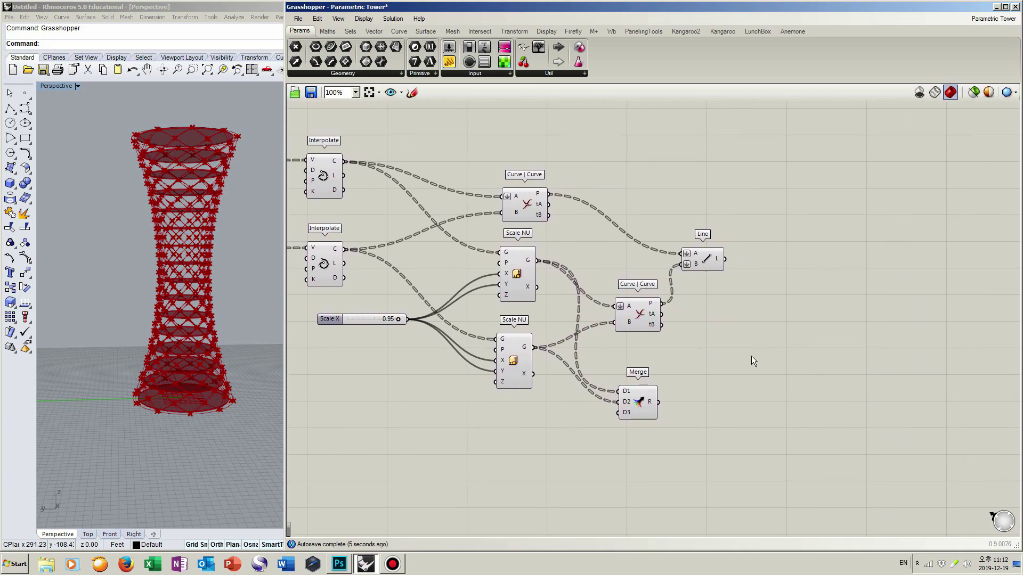
pyautogui.doubleClick(819, 209)
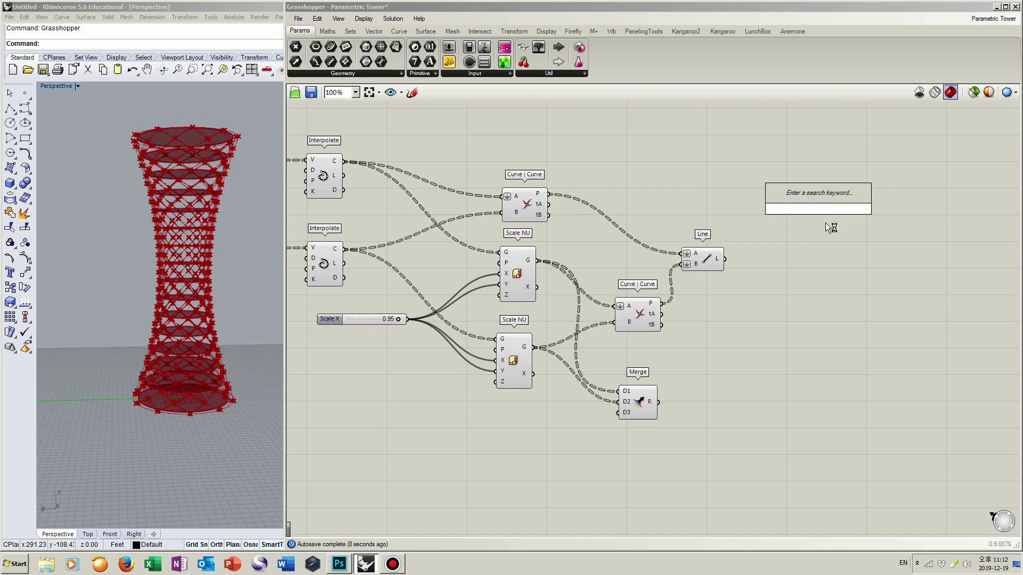
pyautogui.write('pipe')
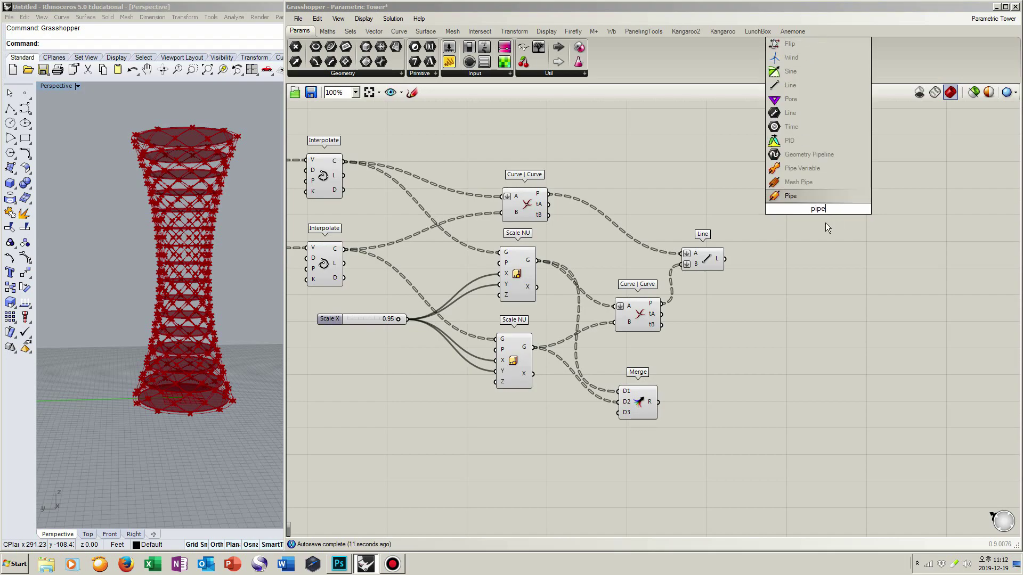
pyautogui.press('Return')
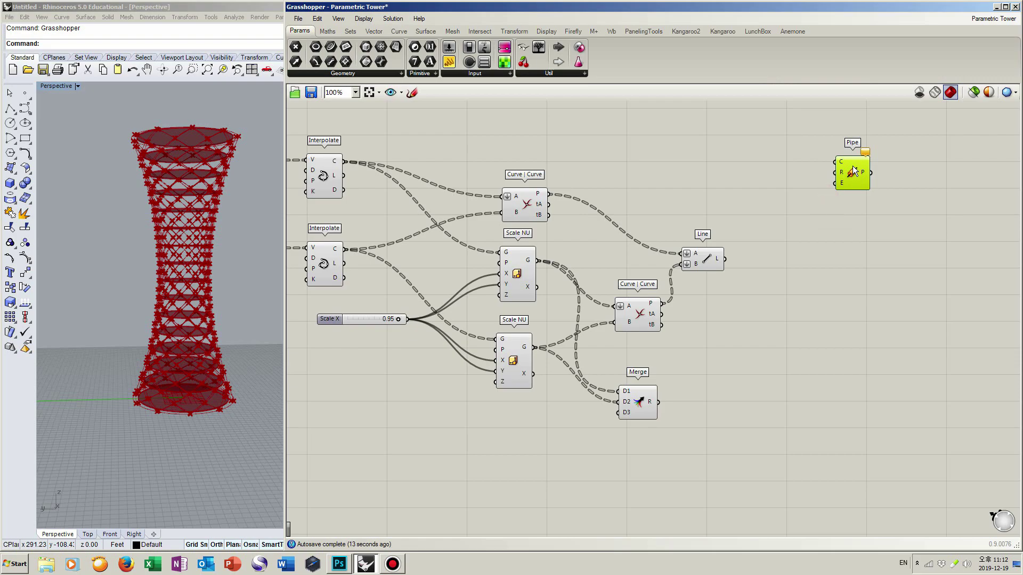
pyautogui.hotkey('ctrl', 'c')
pyautogui.hotkey('ctrl', 'v')
pyautogui.moveTo(852, 189); pyautogui.dragTo(840, 275)
pyautogui.hotkey('ctrl', 'v')
pyautogui.moveTo(867, 195); pyautogui.dragTo(856, 394)
pyautogui.keyDown('shift'); pyautogui.click(852, 264); pyautogui.keyUp('shift')
pyautogui.keyDown('shift'); pyautogui.click(846, 179); pyautogui.keyUp('shift')
pyautogui.click(852, 147)
pyautogui.click(907, 183)
# Create number sliders of 0.05 and 2 and connect them to the radius and caps inputs of the upper Pipe.
pyautogui.doubleClick(794, 178)
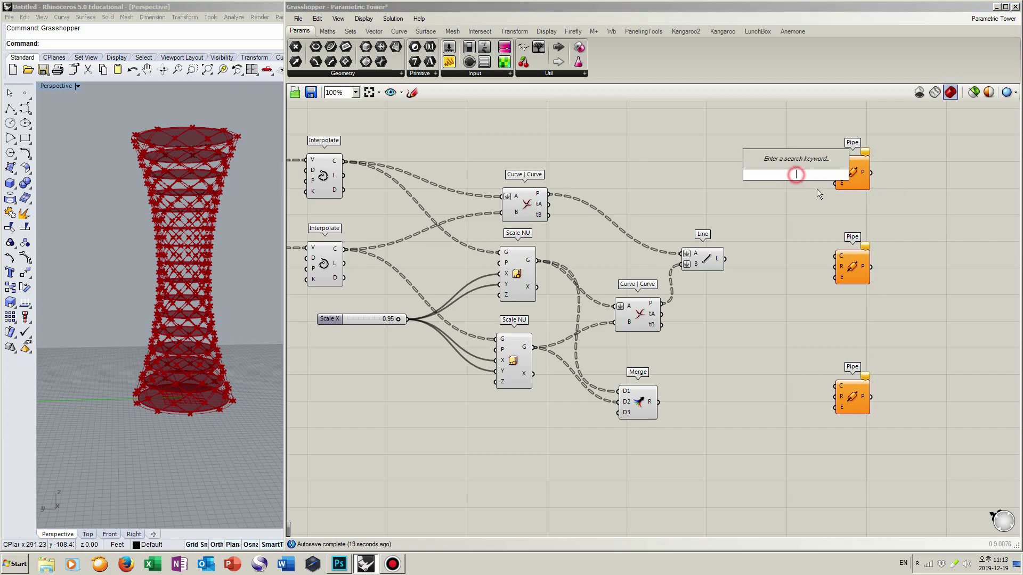
pyautogui.write('0.05')
pyautogui.press('Return')
pyautogui.moveTo(825, 176)
pyautogui.mouseDown()
pyautogui.moveTo(799, 180)
pyautogui.moveTo(835, 180)
pyautogui.mouseUp()
pyautogui.moveTo(807, 179); pyautogui.dragTo(835, 396)
pyautogui.doubleClick(794, 192)
pyautogui.write('2')
pyautogui.press('Return')
# Duplicate the 0.05 radius and 2 caps sliders for the lower Pipe and place them beside it.
pyautogui.keyDown('shift'); pyautogui.click(788, 173); pyautogui.keyUp('shift')
pyautogui.click(824, 438)
pyautogui.moveTo(835, 408); pyautogui.dragTo(809, 420)
pyautogui.moveTo(800, 440); pyautogui.dragTo(785, 419)
pyautogui.click(791, 370)
# Create number sliders of 0.03 and 2 and connect them to the radius and caps inputs of the middle Pipe.
pyautogui.doubleClick(791, 286)
pyautogui.write('0.03')
pyautogui.press('Return')
pyautogui.doubleClick(789, 295)
pyautogui.write('2')
pyautogui.press('Return')
pyautogui.moveTo(815, 287); pyautogui.dragTo(836, 277)
# Space the three Pipe components farther from their Radius and Caps sliders and align them in a column.
pyautogui.moveTo(857, 274); pyautogui.dragTo(864, 275)
pyautogui.moveTo(859, 185); pyautogui.dragTo(881, 185)
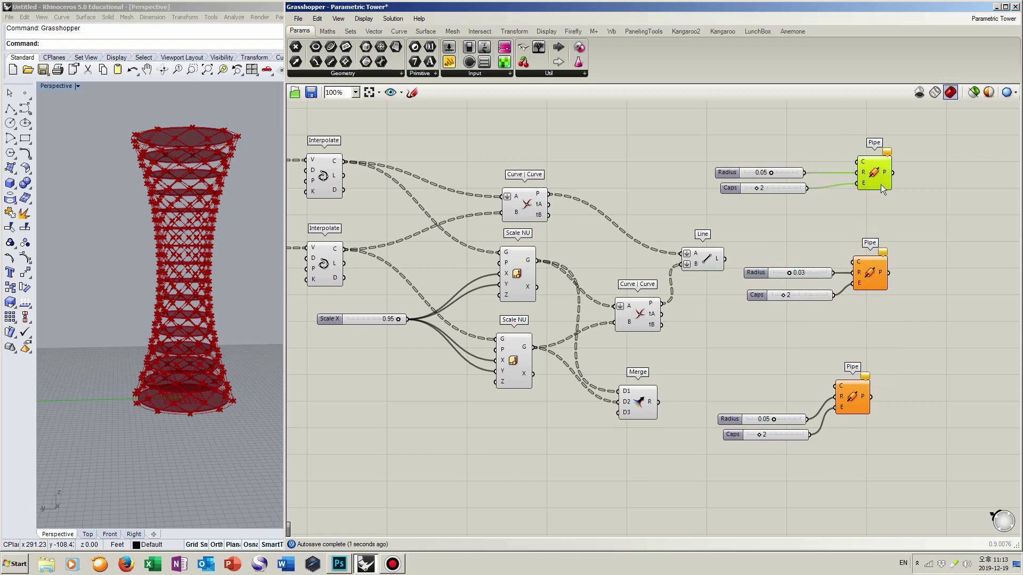
pyautogui.moveTo(854, 400); pyautogui.dragTo(871, 404)
pyautogui.click(891, 349)
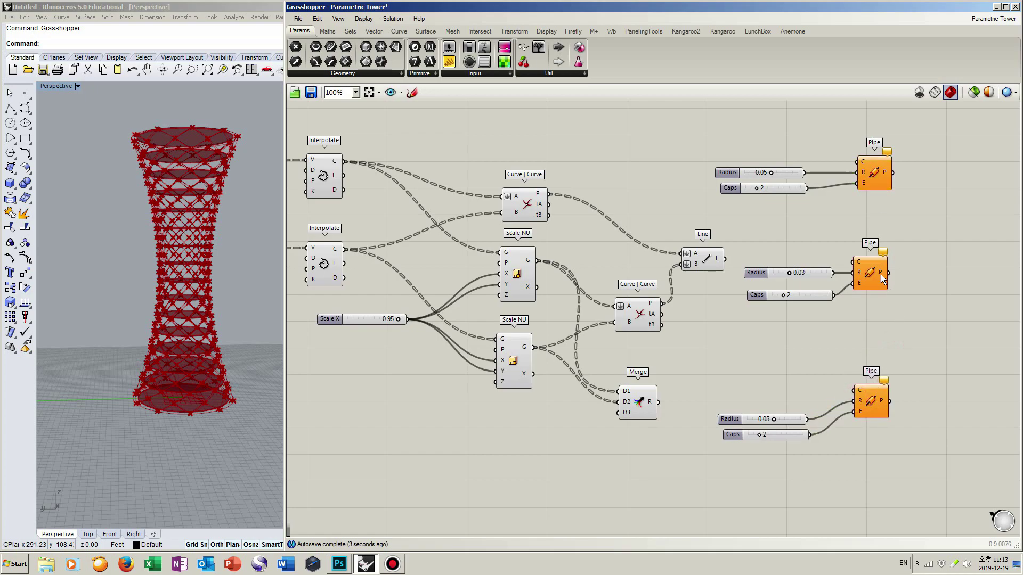
# Connect both Interpolate curve outputs to the upper Pipe's C input and flatten that input.
pyautogui.moveTo(346, 161); pyautogui.dragTo(857, 161)
pyautogui.moveTo(346, 250); pyautogui.dragTo(860, 165)
pyautogui.click(869, 171)
pyautogui.rightClick(863, 162)
pyautogui.click(899, 256)
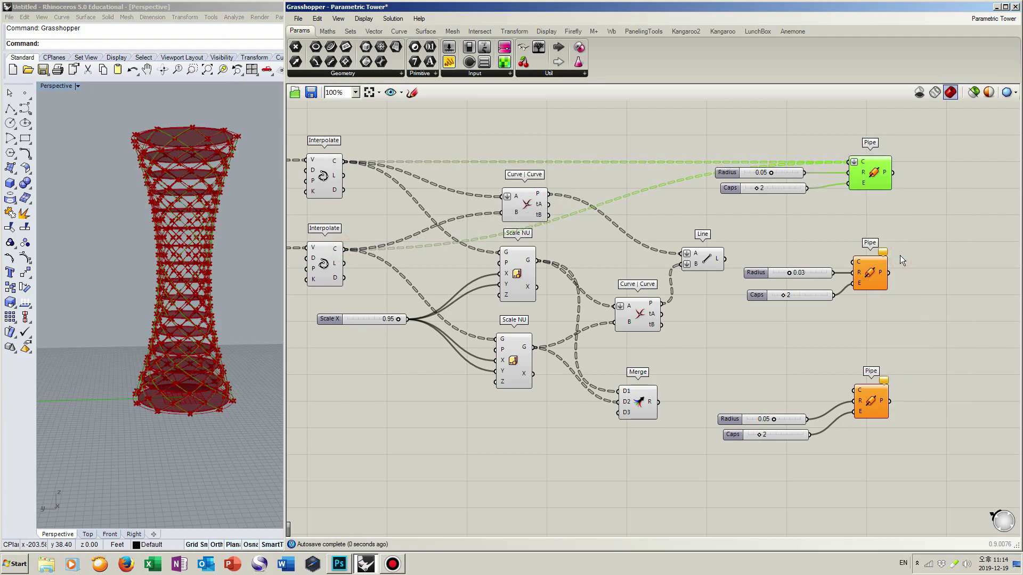
# Move the List Item's index slider closer and add the List Item output to the upper Pipe's C input.
pyautogui.moveTo(709, 212); pyautogui.dragTo(750, 273, button='right')
pyautogui.scroll(-2, 730, 257)
pyautogui.moveTo(644, 223); pyautogui.dragTo(642, 303, button='right')
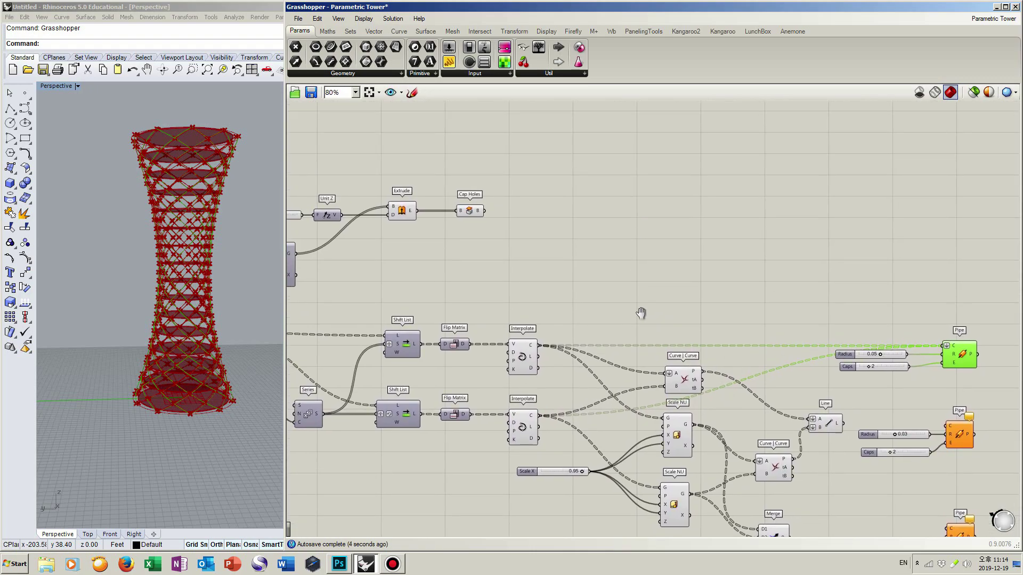
pyautogui.scroll(-1, 592, 261)
pyautogui.moveTo(320, 192); pyautogui.dragTo(403, 188)
pyautogui.moveTo(394, 196); pyautogui.dragTo(469, 197, button='right')
pyautogui.moveTo(338, 188); pyautogui.dragTo(398, 184)
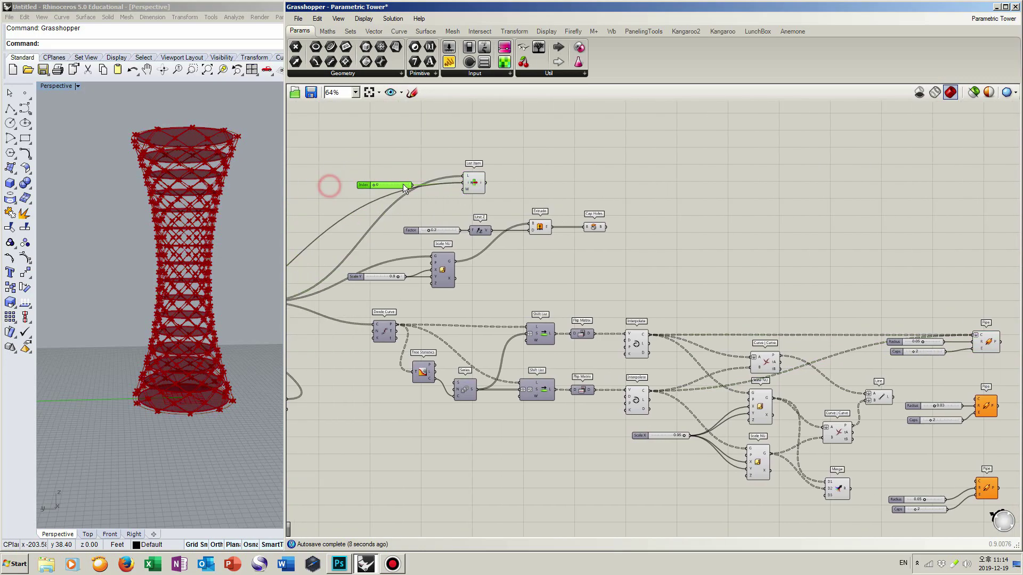
pyautogui.moveTo(508, 188); pyautogui.dragTo(471, 186, button='right')
pyautogui.moveTo(449, 181); pyautogui.dragTo(938, 334)
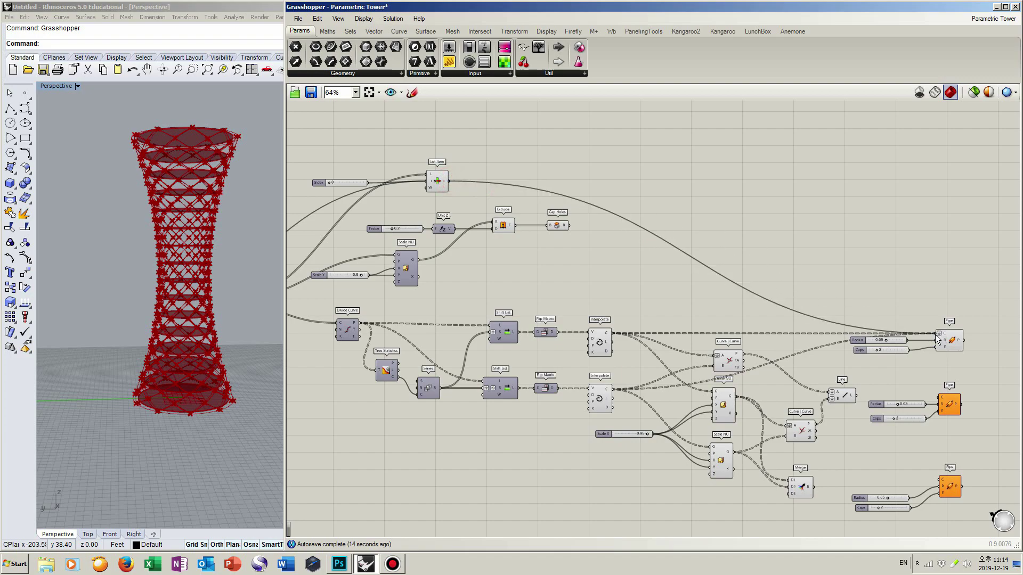
pyautogui.click(951, 350)
pyautogui.click(835, 502)
# Turn off the preview of the facade components from Shift List through Line and Merge, and inspect the upper Pipe's geometry.
pyautogui.moveTo(840, 517); pyautogui.dragTo(515, 296)
pyautogui.middleClick(598, 342)
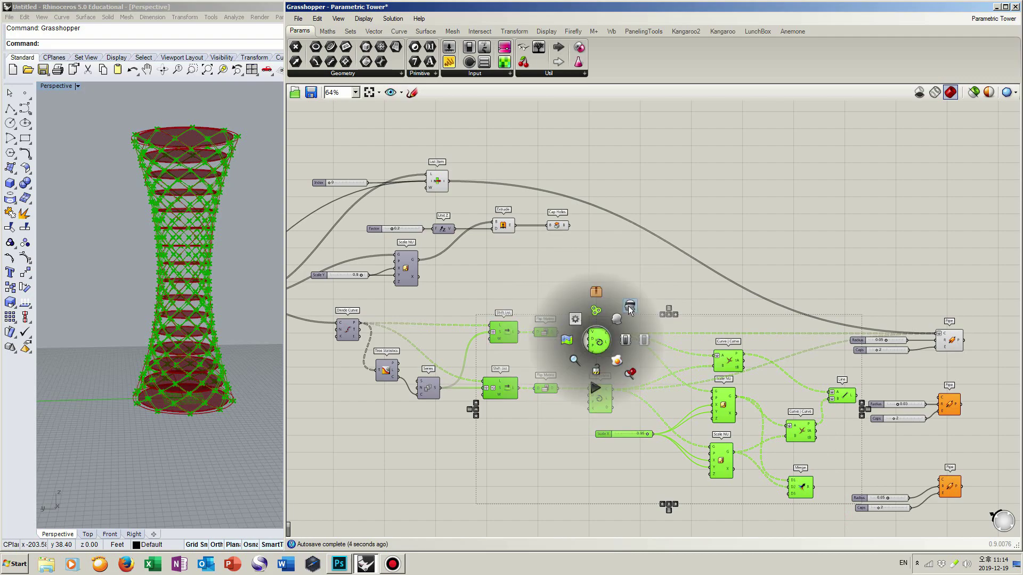
pyautogui.click(630, 307)
pyautogui.click(643, 293)
pyautogui.click(953, 343)
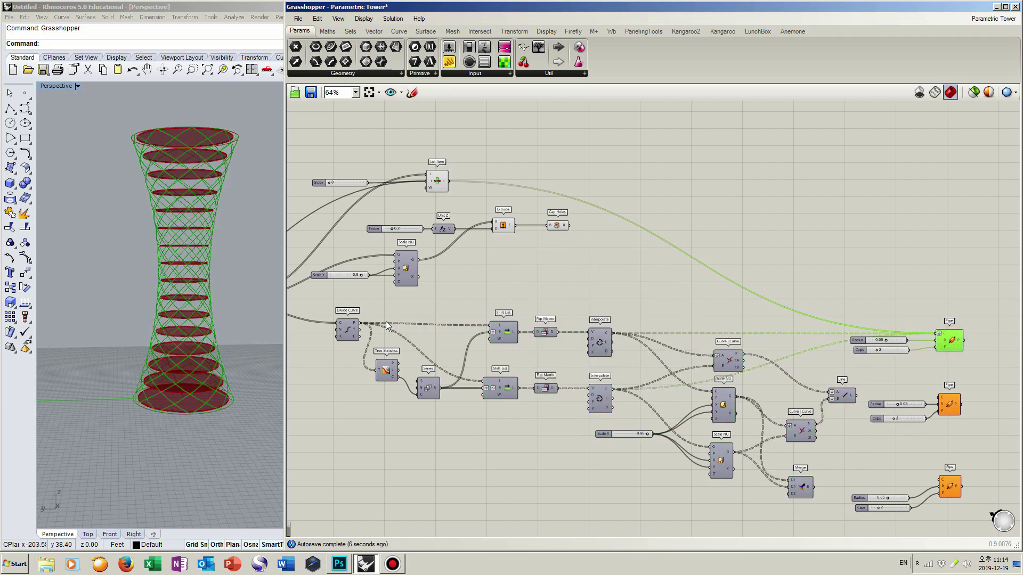
pyautogui.scroll(14, 152, 405)
pyautogui.moveTo(156, 385); pyautogui.dragTo(155, 350, button='right')
pyautogui.scroll(-6, 156, 349)
pyautogui.click(895, 369)
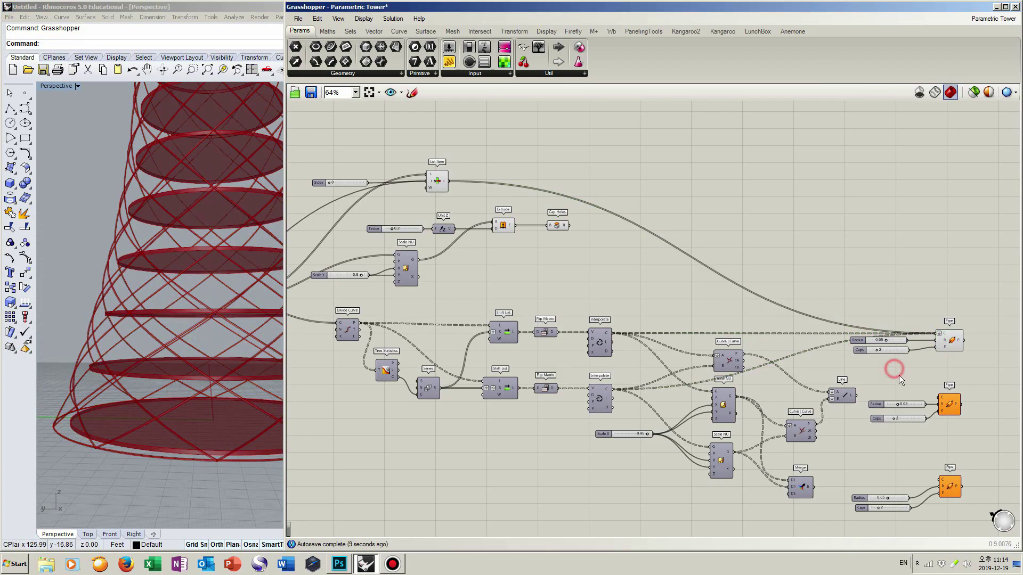
# Connect the Line output to the C input of the middle Pipe.
pyautogui.scroll(3, 900, 375)
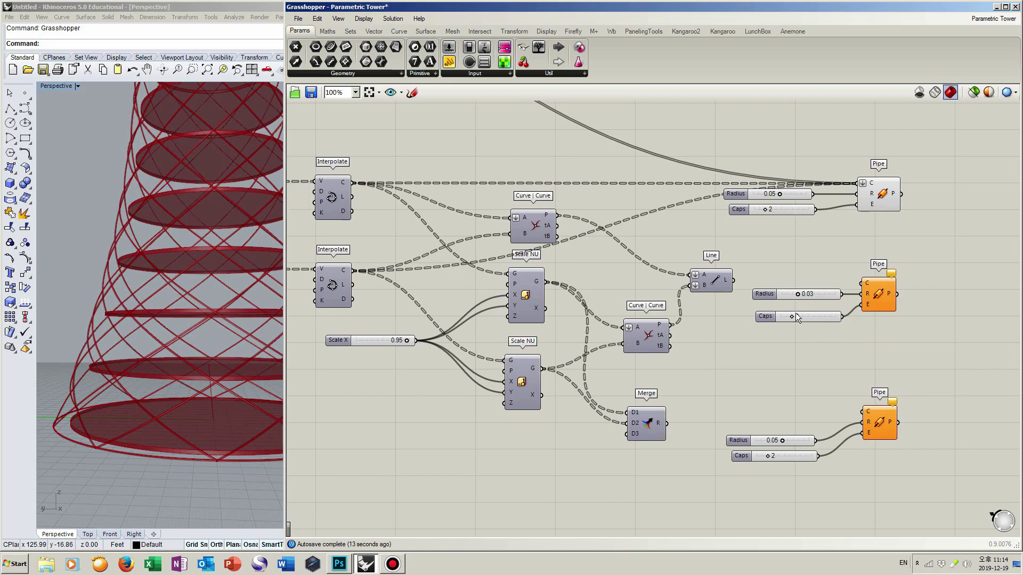
pyautogui.moveTo(736, 279); pyautogui.dragTo(863, 283)
pyautogui.click(876, 293)
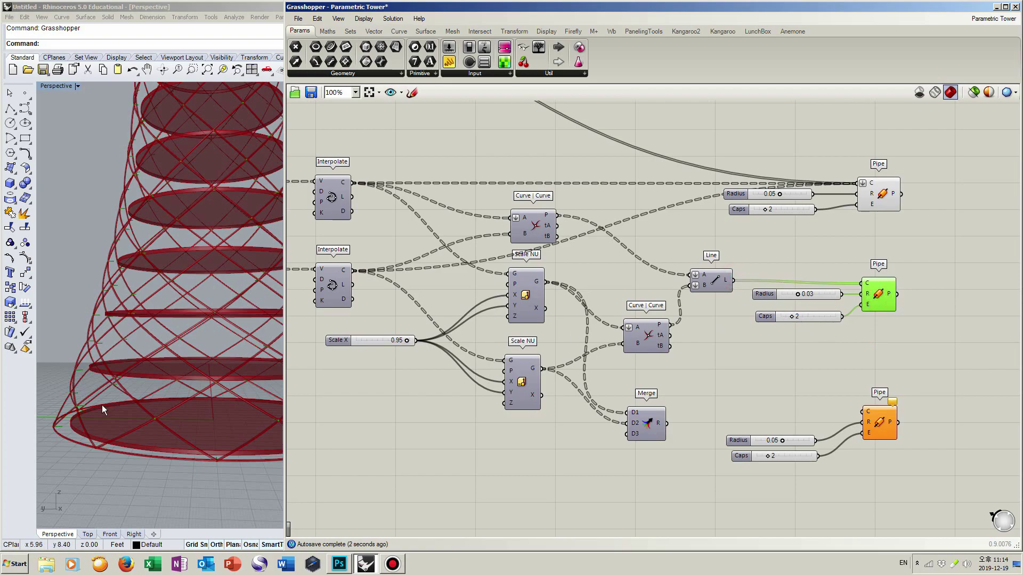
pyautogui.click(890, 418)
pyautogui.click(819, 399)
# Connect the geometry outputs of both facade Scale NU components to the C input of the lower Pipe.
pyautogui.moveTo(577, 281); pyautogui.dragTo(864, 411)
pyautogui.moveTo(548, 371); pyautogui.dragTo(863, 412)
pyautogui.moveTo(655, 347); pyautogui.dragTo(648, 353)
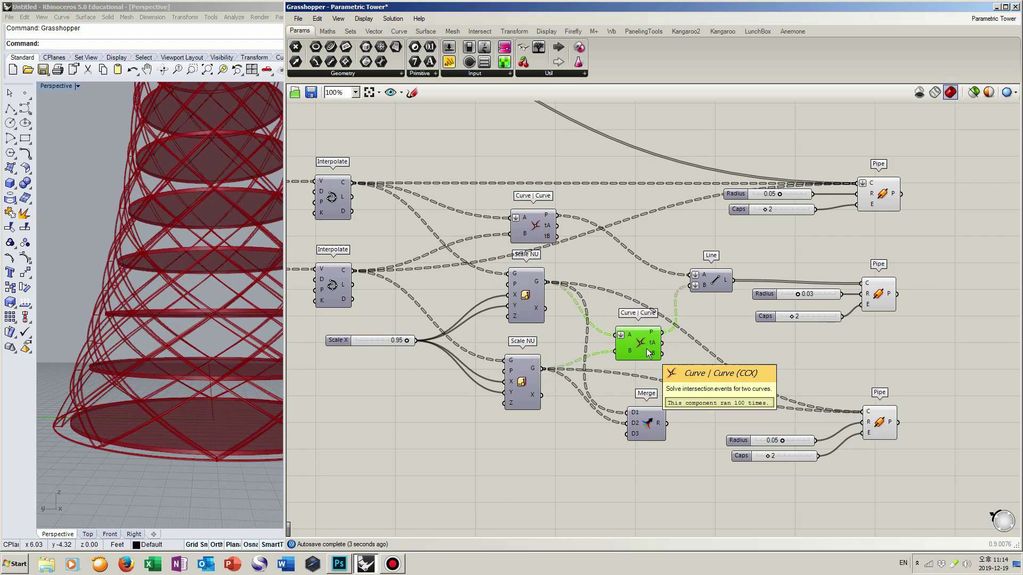
pyautogui.click(702, 349)
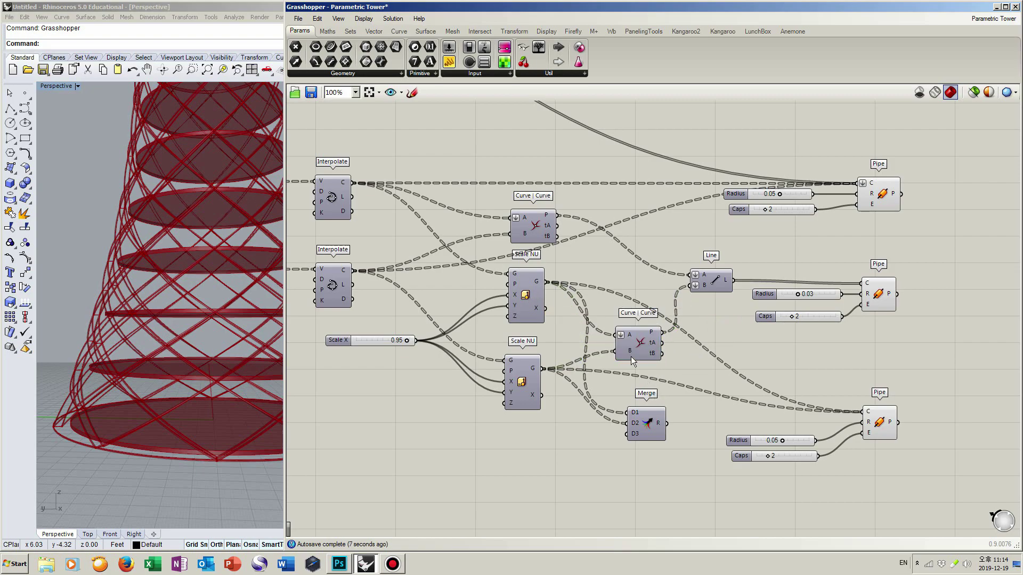
# Tidy the layout of the Curve | Curve, Scale NU, Line and middle Pipe components and the upper Pipes' sliders.
pyautogui.moveTo(538, 229); pyautogui.dragTo(532, 220)
pyautogui.moveTo(526, 287); pyautogui.dragTo(525, 292)
pyautogui.moveTo(643, 343); pyautogui.dragTo(644, 345)
pyautogui.moveTo(723, 285); pyautogui.dragTo(734, 272)
pyautogui.moveTo(886, 333); pyautogui.dragTo(887, 277)
pyautogui.click(881, 304)
pyautogui.moveTo(825, 297); pyautogui.dragTo(821, 291)
pyautogui.click(861, 304)
pyautogui.moveTo(796, 197); pyautogui.dragTo(812, 223)
pyautogui.click(856, 235)
pyautogui.moveTo(775, 504); pyautogui.dragTo(426, 134)
pyautogui.middleClick(553, 222)
pyautogui.click(591, 170)
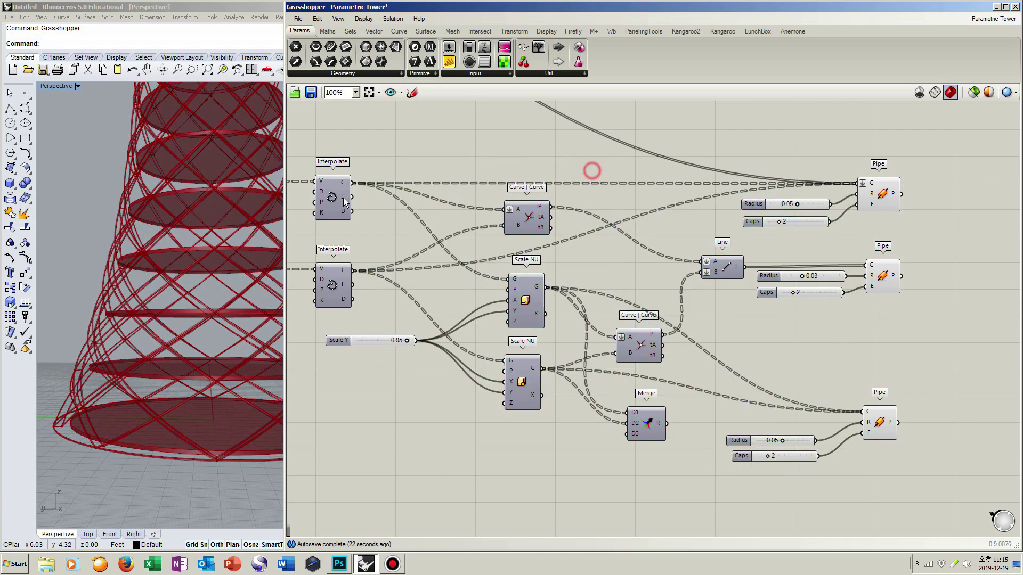
# Examine the three sets of facade pipes on the tower from different angles.
pyautogui.keyDown('shift'); pyautogui.moveTo(217, 217); pyautogui.dragTo(237, 214, button='right'); pyautogui.keyUp('shift')
pyautogui.click(870, 418)
pyautogui.moveTo(870, 418); pyautogui.dragTo(870, 420)
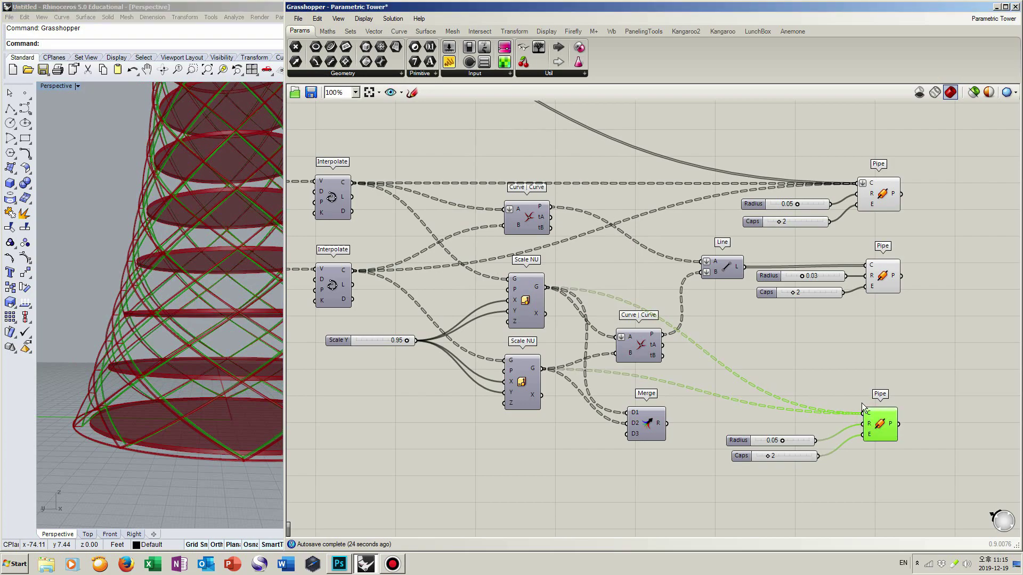
pyautogui.click(883, 274)
pyautogui.click(883, 196)
pyautogui.keyDown('shift'); pyautogui.click(882, 274); pyautogui.keyUp('shift')
pyautogui.keyDown('shift'); pyautogui.click(880, 423); pyautogui.keyUp('shift')
pyautogui.scroll(5, 216, 388)
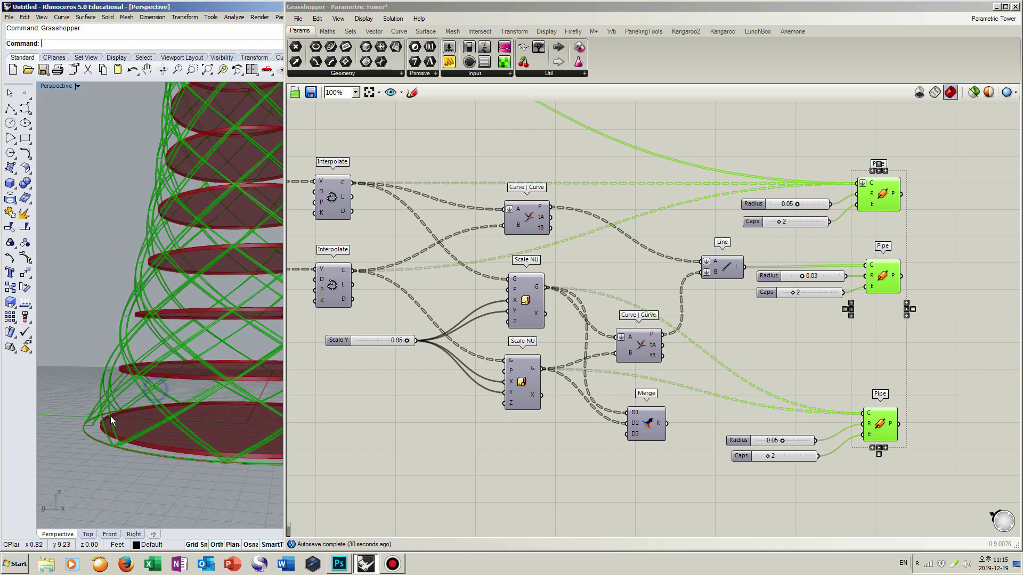
pyautogui.scroll(-6, 99, 418)
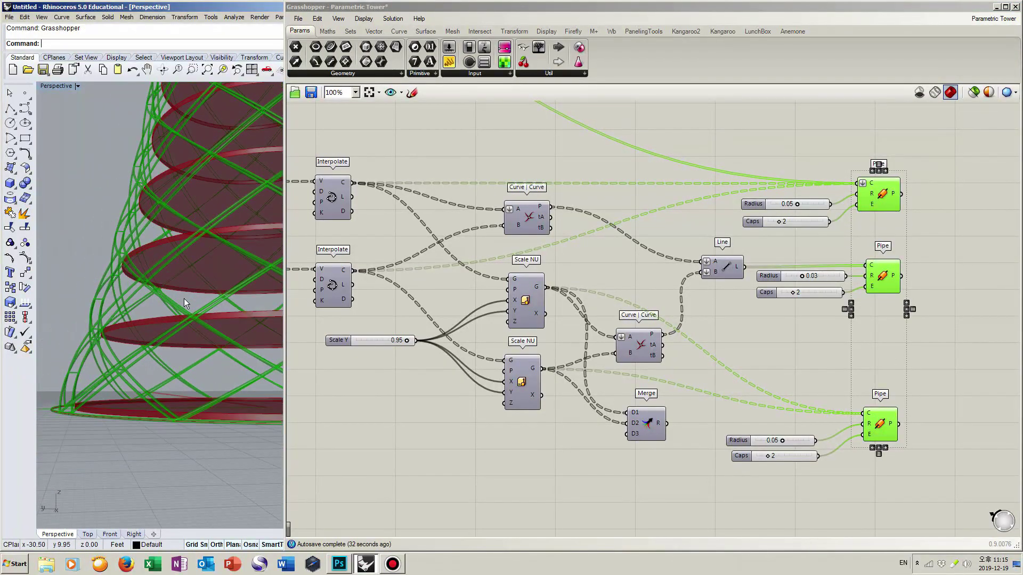
pyautogui.moveTo(213, 308)
pyautogui.mouseDown(button='right')
pyautogui.moveTo(211, 299)
pyautogui.moveTo(183, 338)
pyautogui.moveTo(203, 314)
pyautogui.moveTo(186, 301)
pyautogui.moveTo(210, 283)
pyautogui.moveTo(228, 299)
pyautogui.moveTo(221, 307)
pyautogui.mouseUp(button='right')
pyautogui.click(491, 417)
# Move the Cap Holes component above the three Pipe components so all final geometry outputs are grouped together.
pyautogui.scroll(-2, 502, 383)
pyautogui.moveTo(503, 388); pyautogui.dragTo(761, 404, button='right')
pyautogui.hotkey('alt', 'Tab')
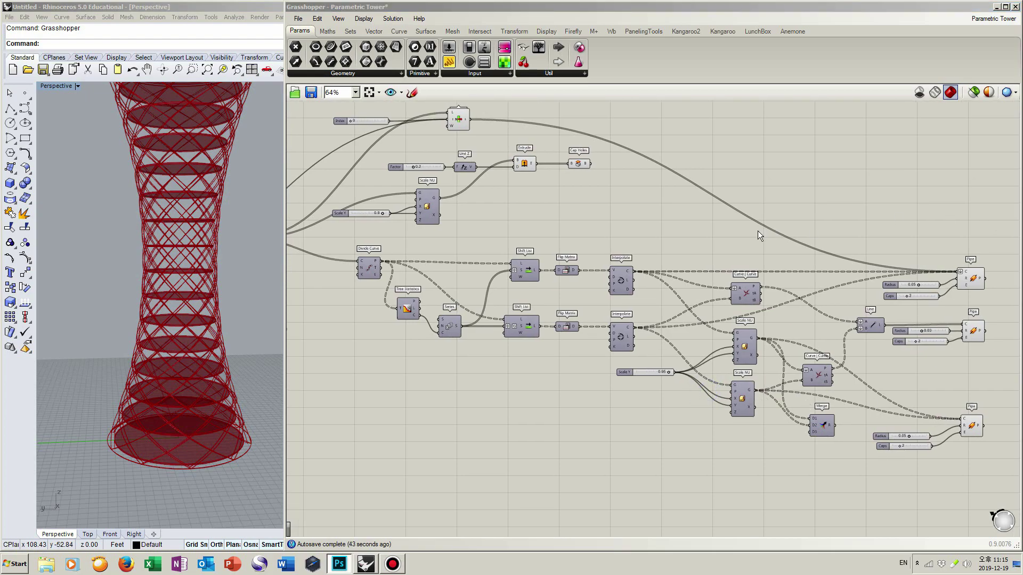
pyautogui.moveTo(578, 165); pyautogui.dragTo(973, 236)
pyautogui.moveTo(998, 443); pyautogui.dragTo(983, 230)
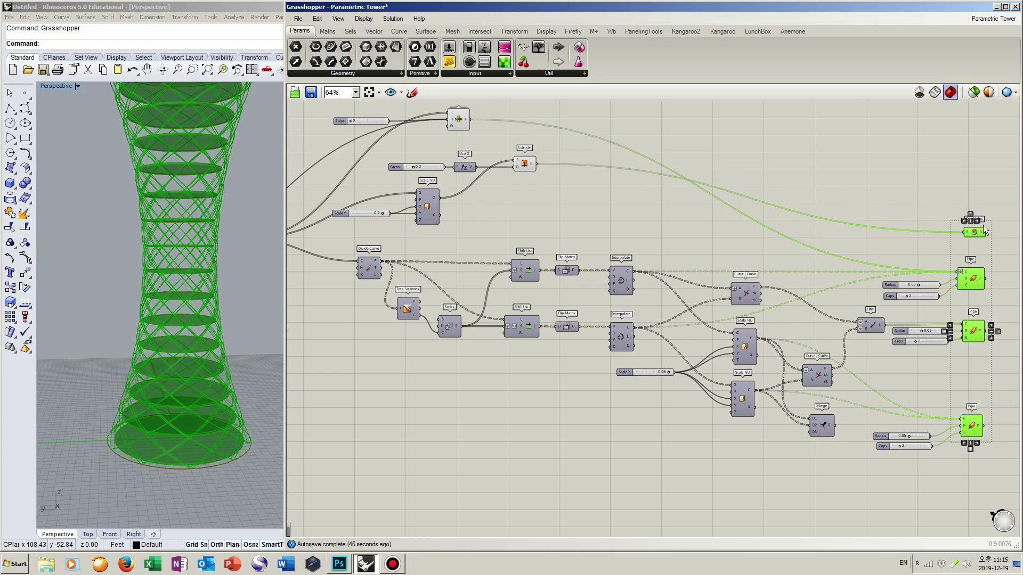
pyautogui.click(826, 232)
# Add a Scale NU component below the Series component and connect the Circle output to its geometry input.
pyautogui.moveTo(827, 232); pyautogui.dragTo(839, 232, button='right')
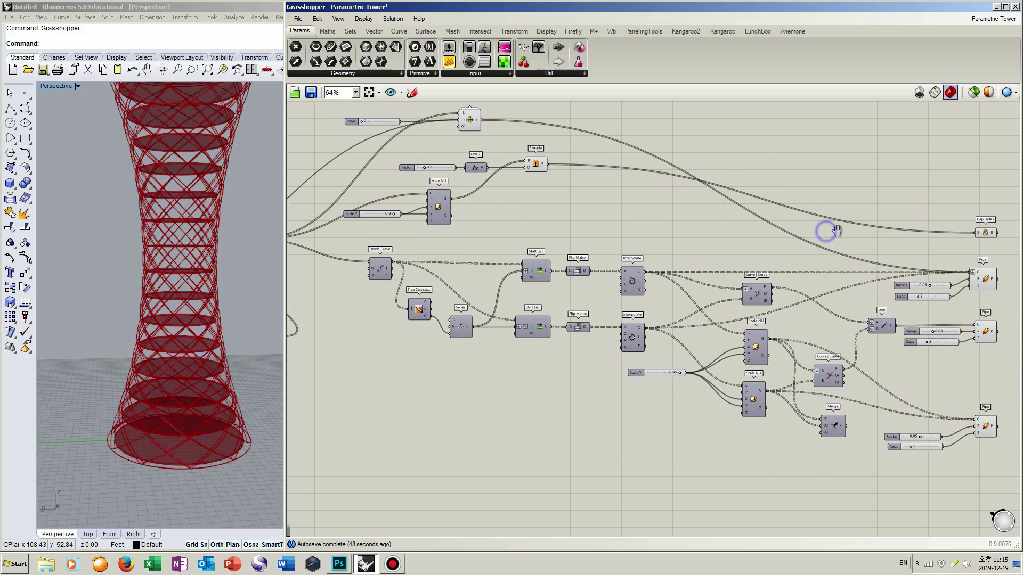
pyautogui.moveTo(600, 184); pyautogui.dragTo(614, 200, button='right')
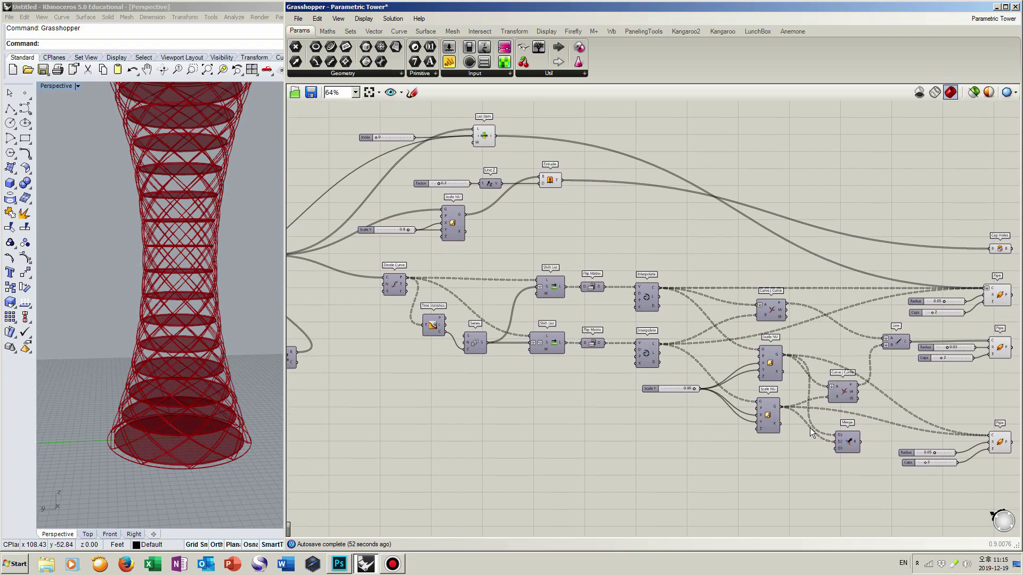
pyautogui.moveTo(523, 443); pyautogui.dragTo(566, 412, button='right')
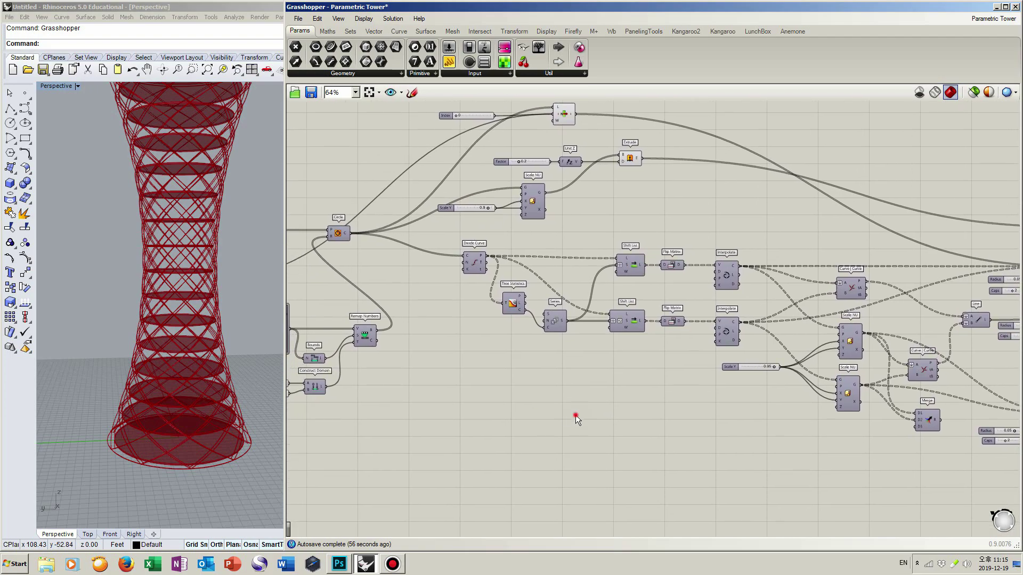
pyautogui.doubleClick(576, 414)
pyautogui.write('scal')
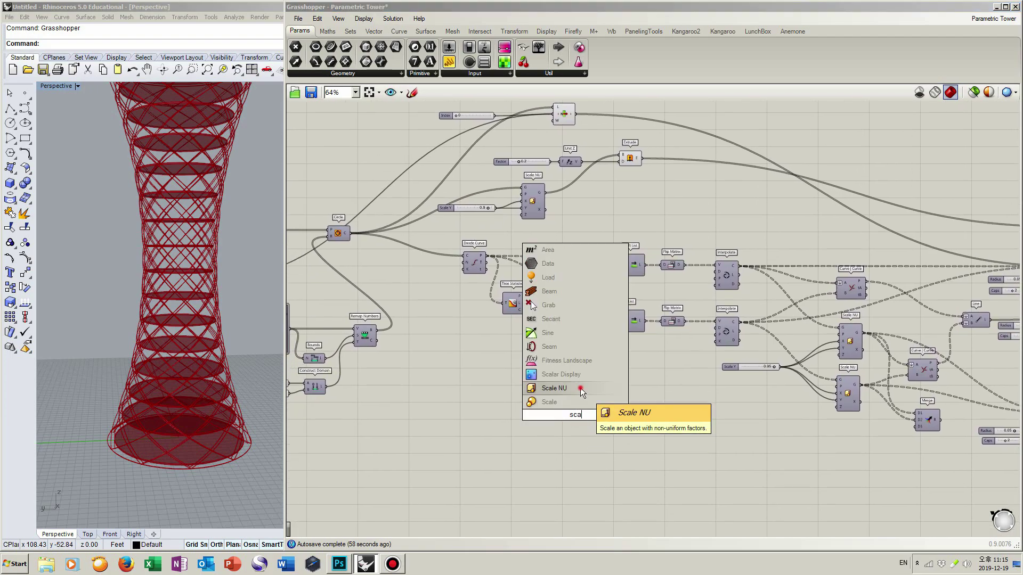
pyautogui.click(581, 388)
pyautogui.moveTo(585, 369); pyautogui.dragTo(597, 366, button='right')
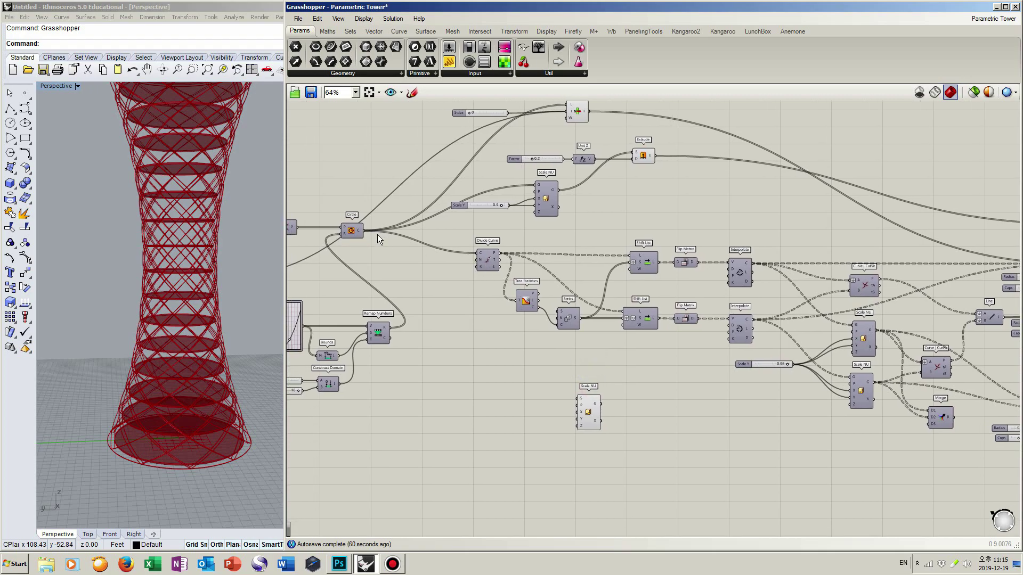
pyautogui.moveTo(367, 234); pyautogui.dragTo(580, 399)
# Create a 0.95 number slider and connect it to the X and Y scale factors of the new circle Scale NU.
pyautogui.moveTo(591, 397); pyautogui.dragTo(723, 391, button='right')
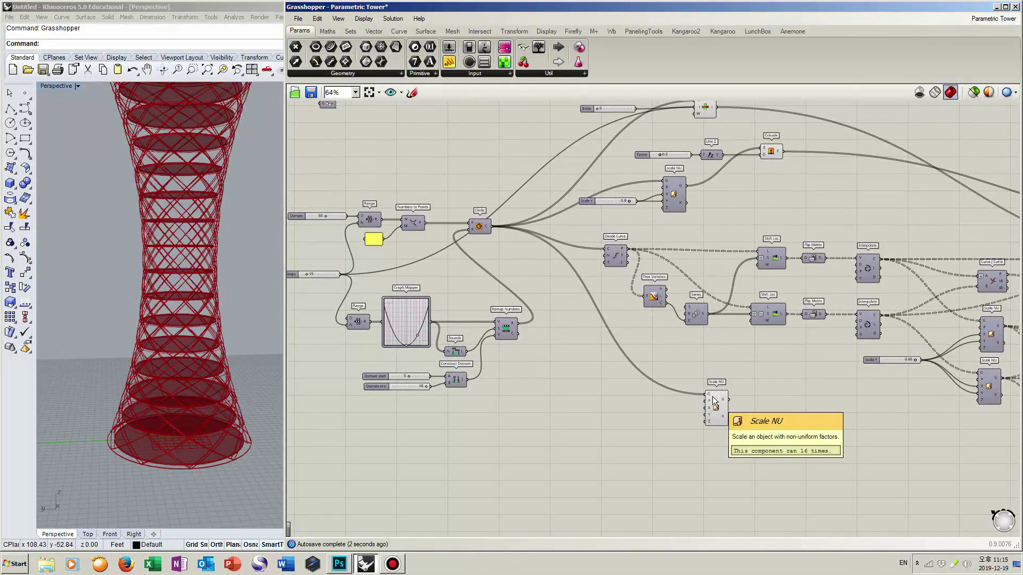
pyautogui.doubleClick(681, 418)
pyautogui.write('0.95')
pyautogui.press('Return')
pyautogui.scroll(1, 697, 421)
pyautogui.moveTo(686, 416); pyautogui.dragTo(707, 413)
# Add a List Item component and connect the circle Scale NU's geometry output to its list input.
pyautogui.doubleClick(810, 334)
pyautogui.write('list item')
pyautogui.press('Return')
pyautogui.moveTo(798, 350); pyautogui.dragTo(782, 367)
pyautogui.moveTo(727, 402); pyautogui.dragTo(723, 420)
pyautogui.moveTo(660, 409); pyautogui.dragTo(651, 427)
pyautogui.moveTo(735, 414); pyautogui.dragTo(773, 357)
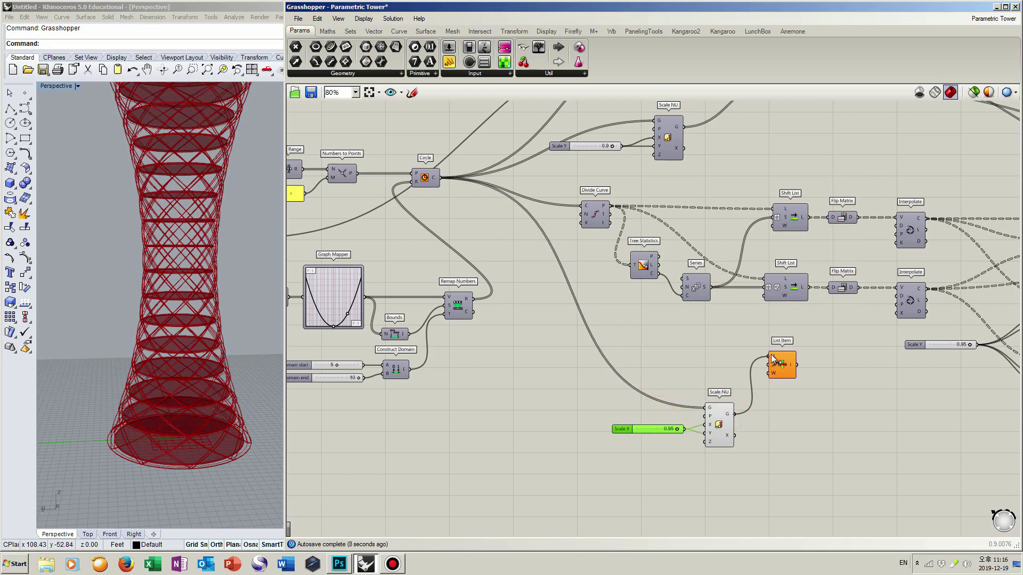
# Create a 0 number slider and connect it, together with the existing 15 slider feeding the Range components, to the List Item's index input.
pyautogui.doubleClick(728, 347)
pyautogui.write('0')
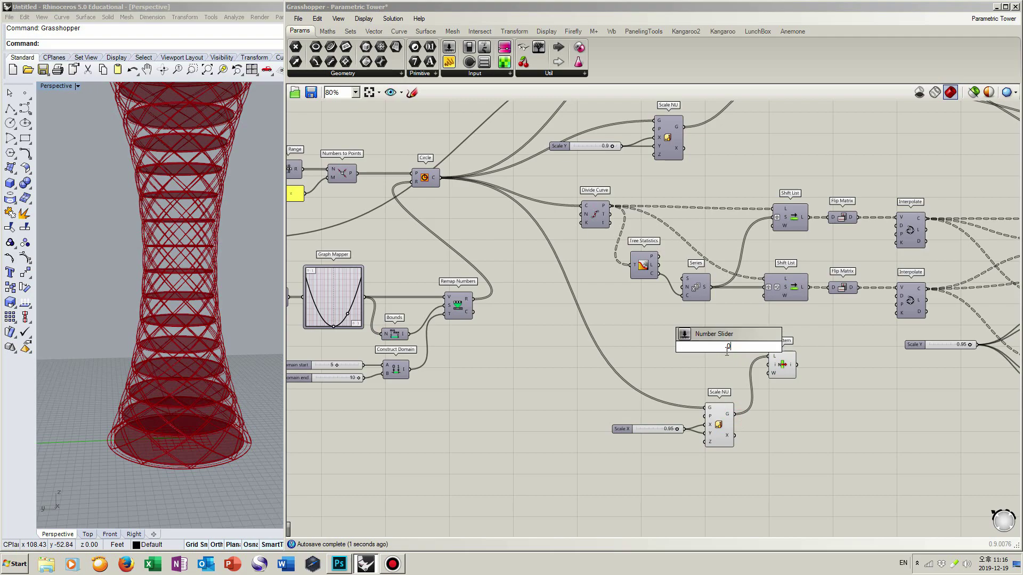
pyautogui.press('Return')
pyautogui.moveTo(768, 364); pyautogui.dragTo(718, 349)
pyautogui.moveTo(699, 352); pyautogui.dragTo(795, 359, button='right')
pyautogui.click(336, 244)
pyautogui.click(347, 255)
pyautogui.moveTo(349, 246); pyautogui.dragTo(866, 377)
pyautogui.click(878, 377)
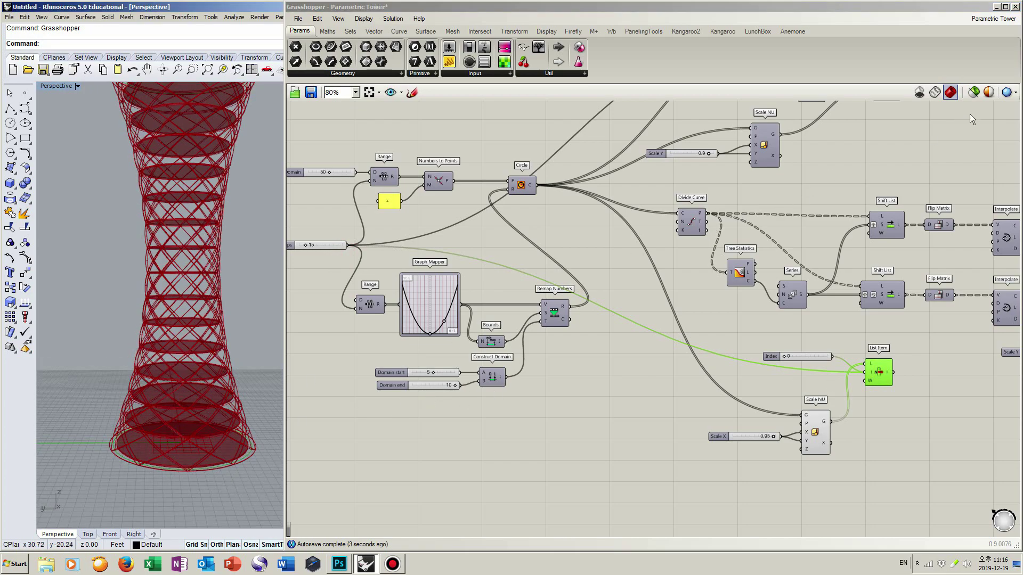
# Preview only the selected List Item to check which scaled circles it picks, and restore the full preview.
pyautogui.click(974, 93)
pyautogui.click(194, 257)
pyautogui.scroll(-2, 194, 257)
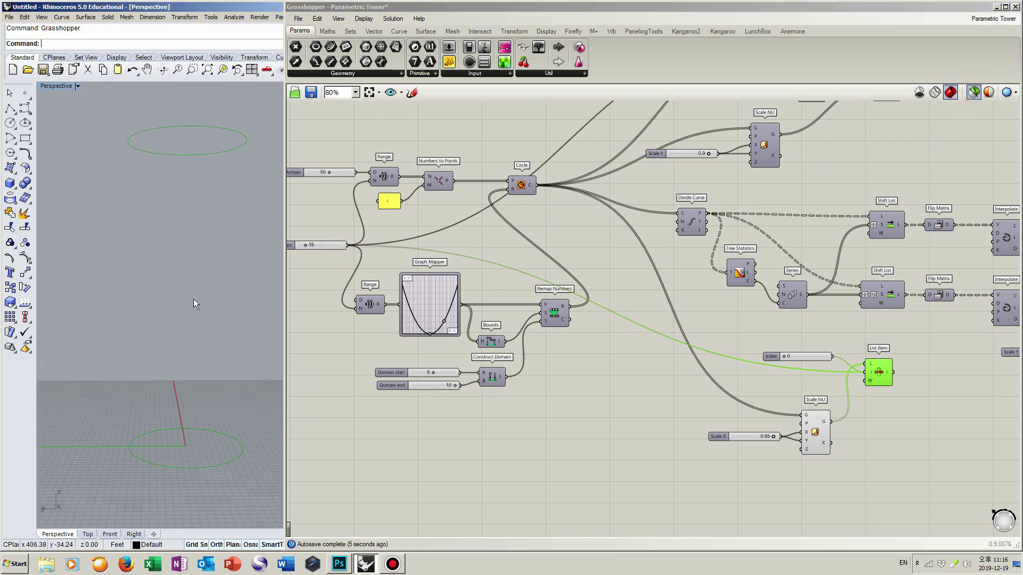
pyautogui.click(974, 92)
# Move the circle Scale NU, the List Item and their sliders together, lower and closer to the Pipe components.
pyautogui.moveTo(887, 358); pyautogui.dragTo(727, 341, button='right')
pyautogui.moveTo(771, 391); pyautogui.dragTo(629, 359, button='right')
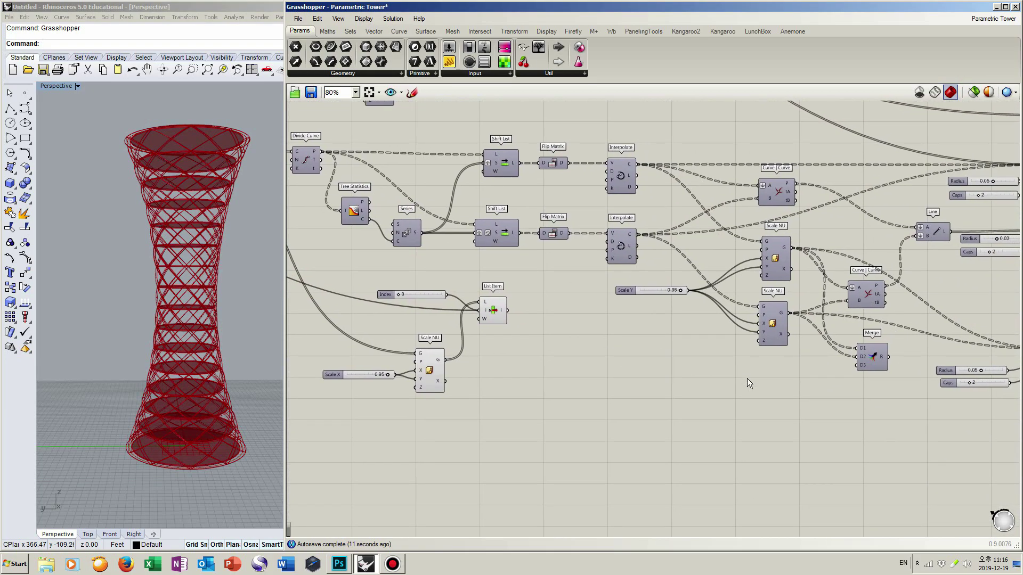
pyautogui.moveTo(881, 395); pyautogui.dragTo(813, 374, button='right')
pyautogui.moveTo(480, 418); pyautogui.dragTo(288, 238)
pyautogui.moveTo(373, 347); pyautogui.dragTo(434, 405)
pyautogui.click(492, 414)
pyautogui.moveTo(563, 406); pyautogui.dragTo(545, 391, button='right')
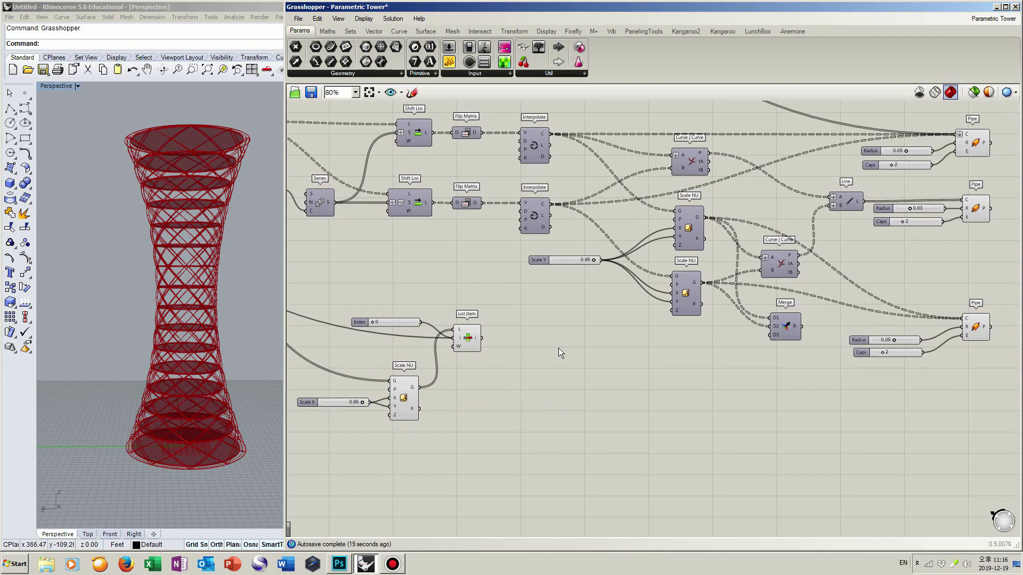
# Add the List Item's output to the curve input of the lowest Pipe and shift the Merge component slightly down.
pyautogui.moveTo(483, 338); pyautogui.dragTo(965, 320)
pyautogui.moveTo(786, 333); pyautogui.dragTo(788, 346)
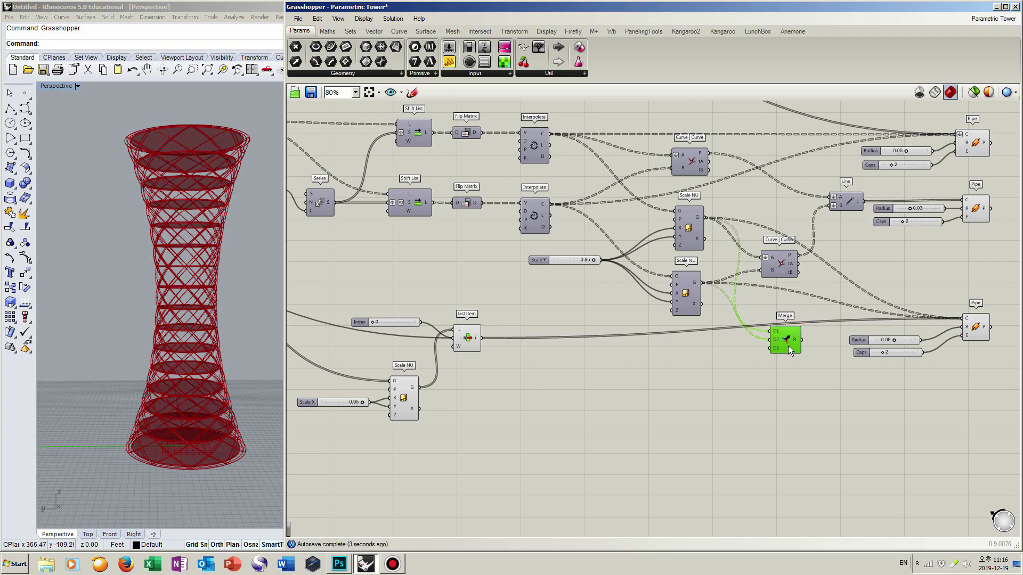
pyautogui.click(698, 402)
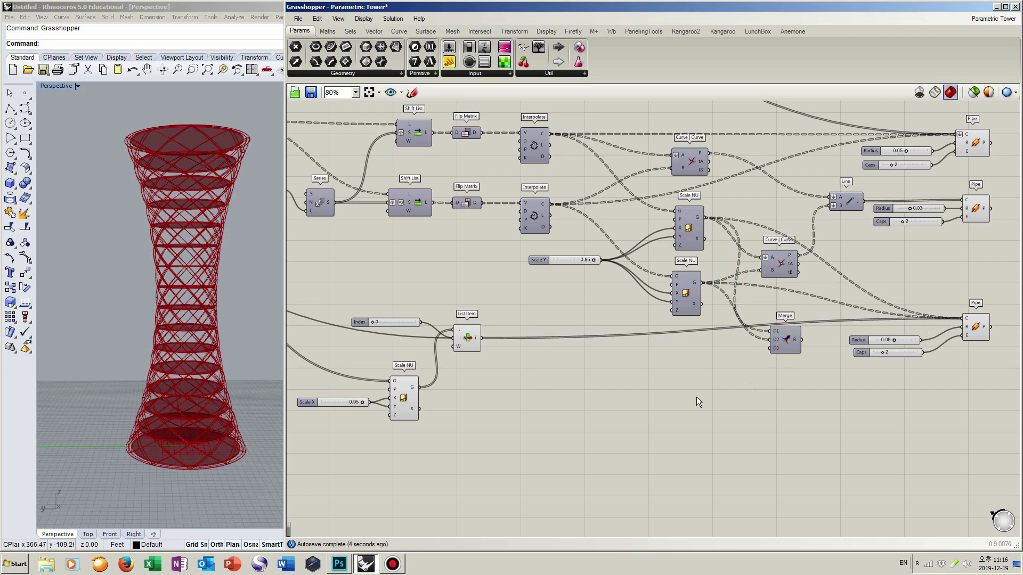
# Add a Loft component beside the circle Scale NU and connect the scaled circles to its curves input.
pyautogui.doubleClick(479, 408)
pyautogui.write('loft')
pyautogui.press('Return')
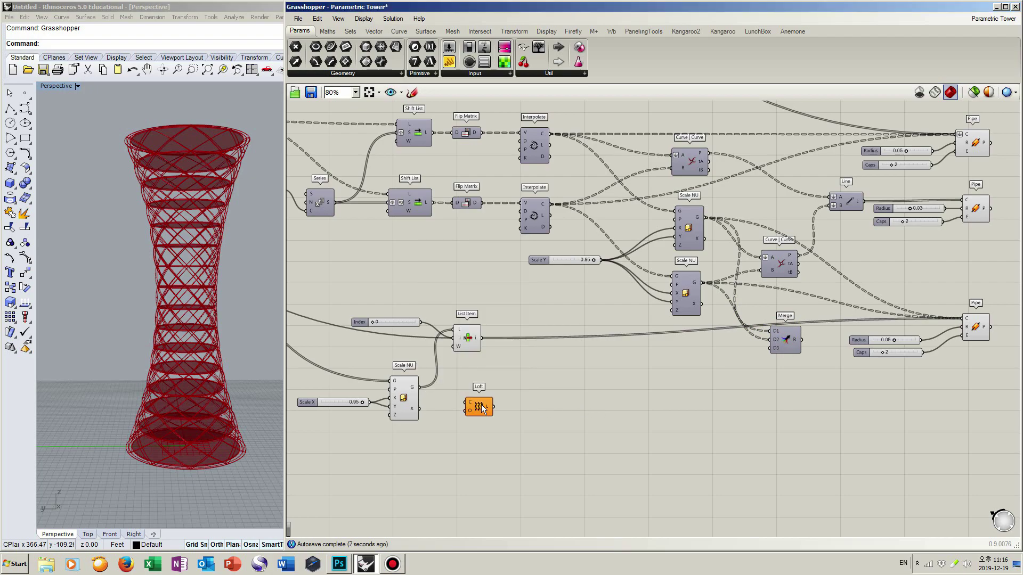
pyautogui.moveTo(420, 389); pyautogui.dragTo(494, 409)
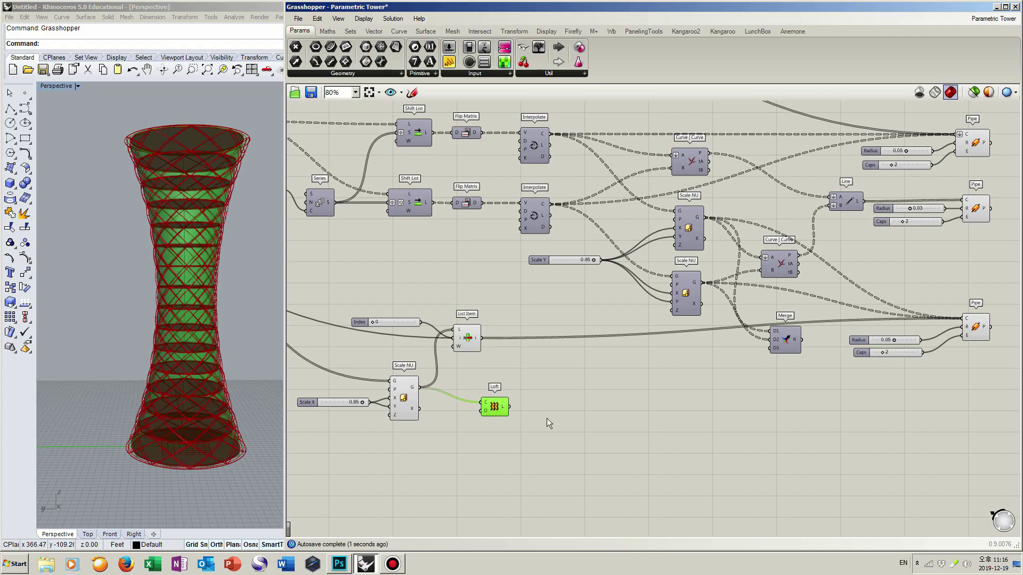
# Add a Deconstruct Brep component after the Loft and connect the Loft output to its brep input.
pyautogui.click(568, 423)
pyautogui.doubleClick(568, 423)
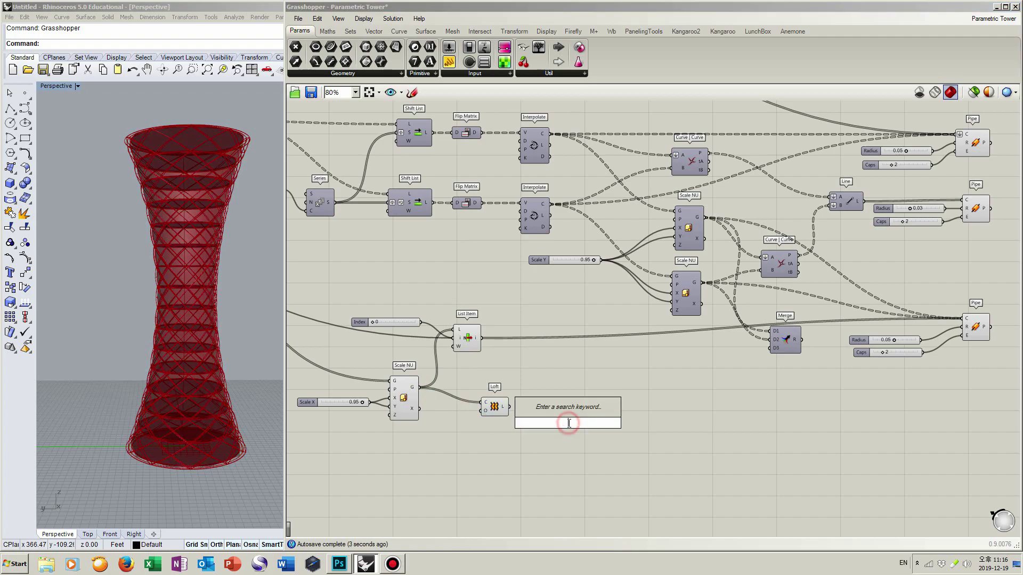
pyautogui.write('decons')
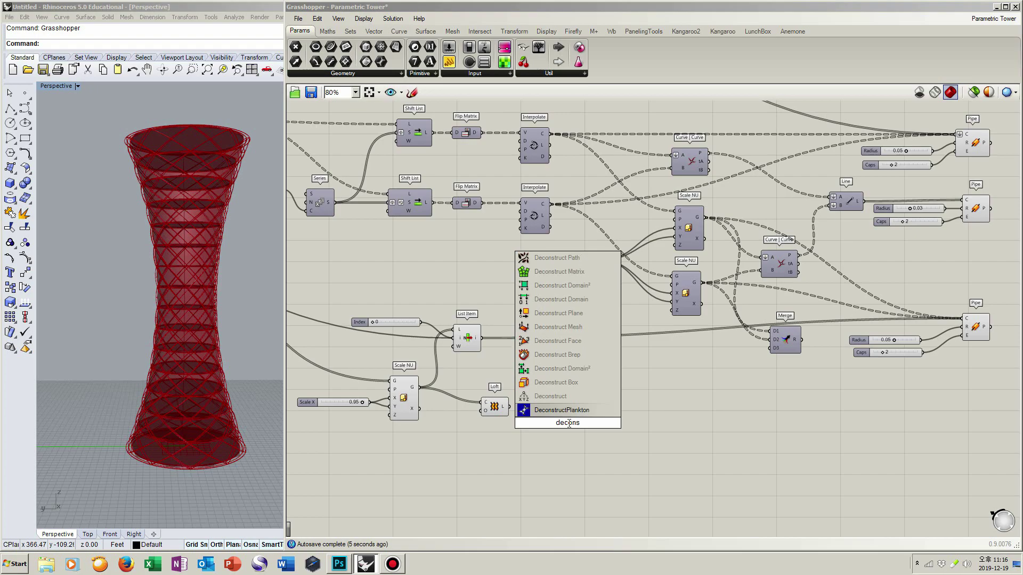
pyautogui.write('truct')
pyautogui.write('brep')
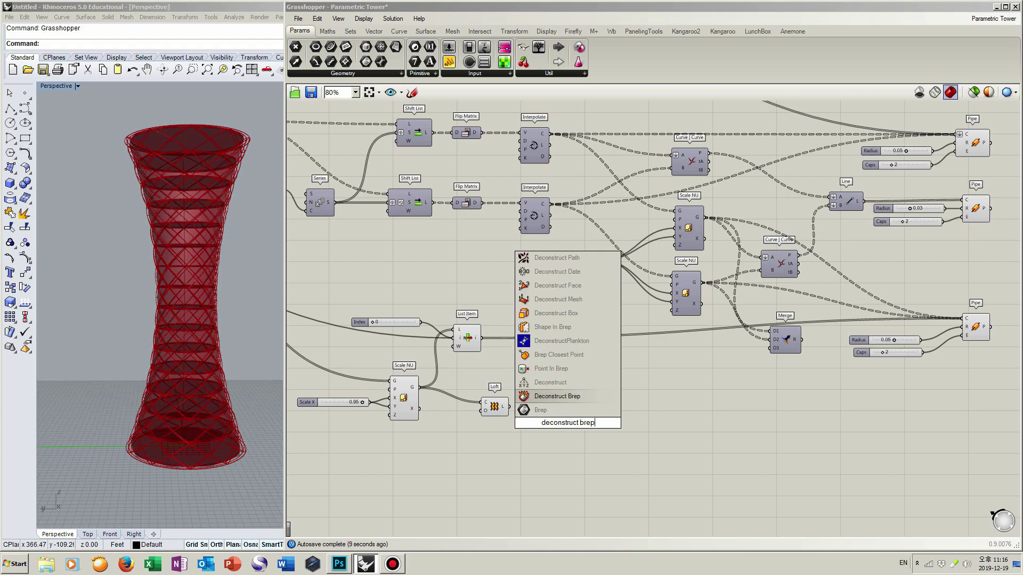
pyautogui.press('Return')
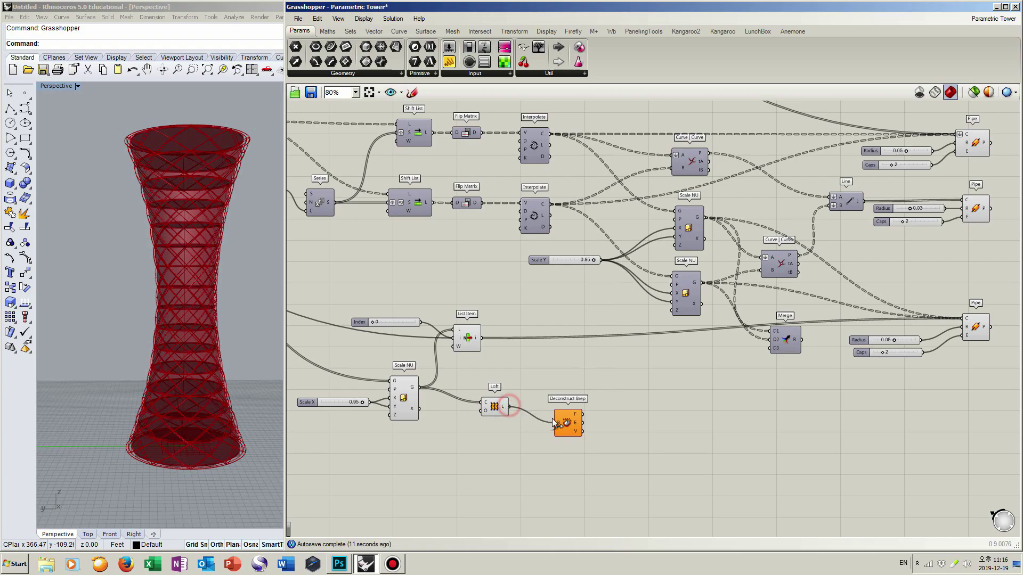
pyautogui.click(559, 423)
# Add a List Item fed by the Deconstruct Brep's edges output and connect a new 0 number slider to its index input.
pyautogui.doubleClick(636, 431)
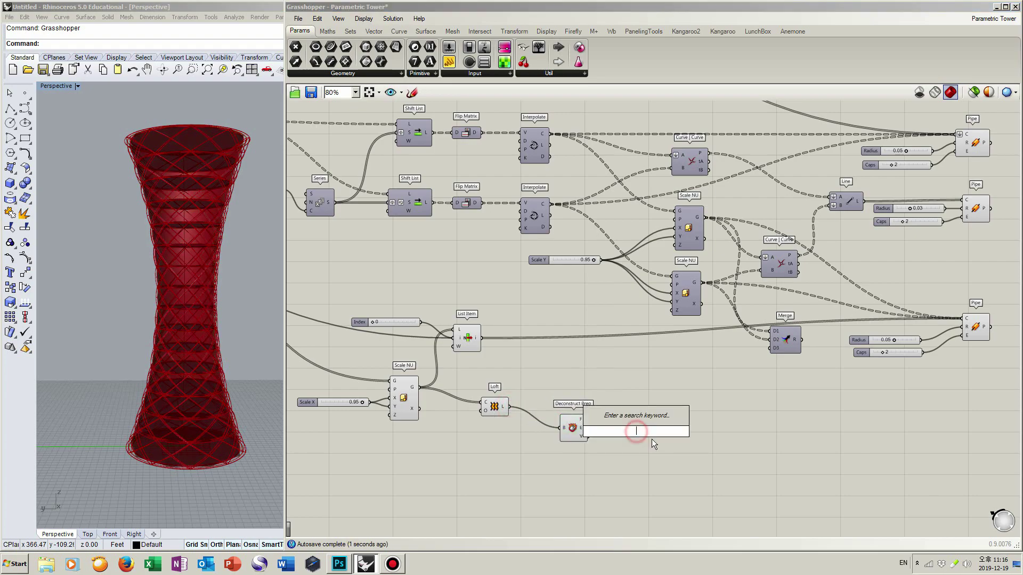
pyautogui.write('list item')
pyautogui.press('Return')
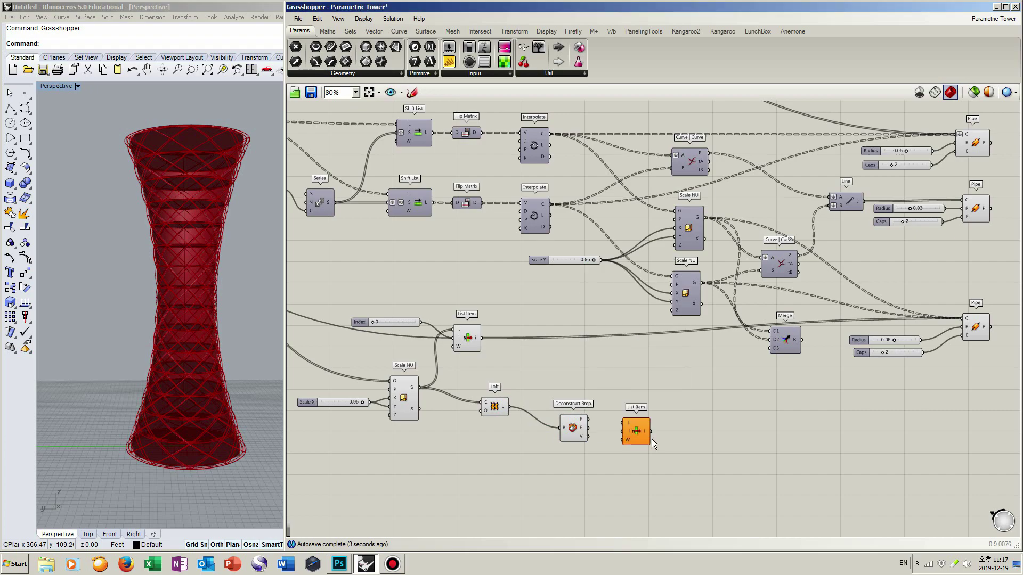
pyautogui.moveTo(589, 429); pyautogui.dragTo(637, 432)
pyautogui.doubleClick(578, 457)
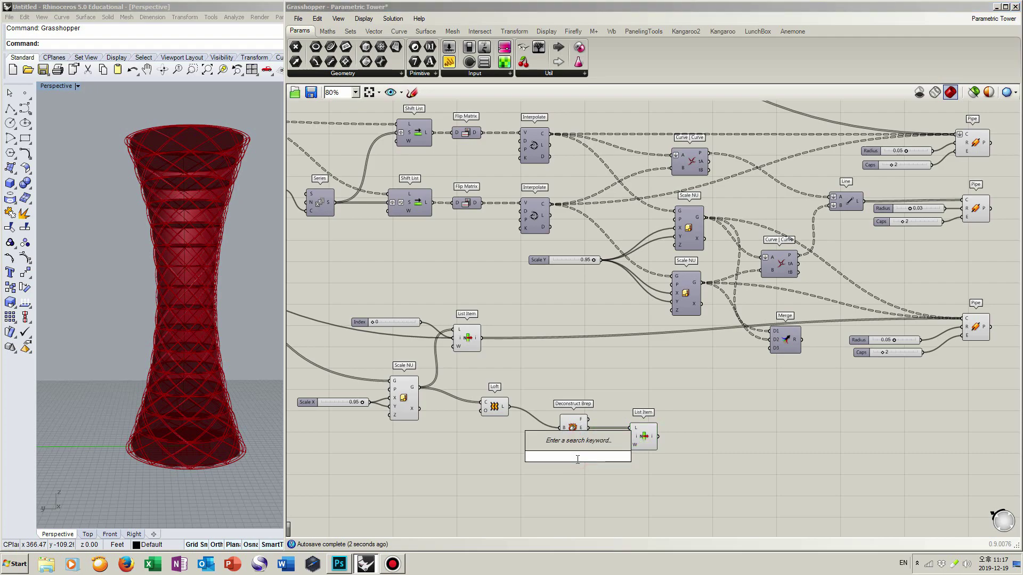
pyautogui.write('0')
pyautogui.press('Return')
pyautogui.moveTo(630, 436); pyautogui.dragTo(614, 457)
# Preview only the edge List Item and orbit the model to examine the extracted edge, and restore the full preview.
pyautogui.click(646, 438)
pyautogui.click(974, 93)
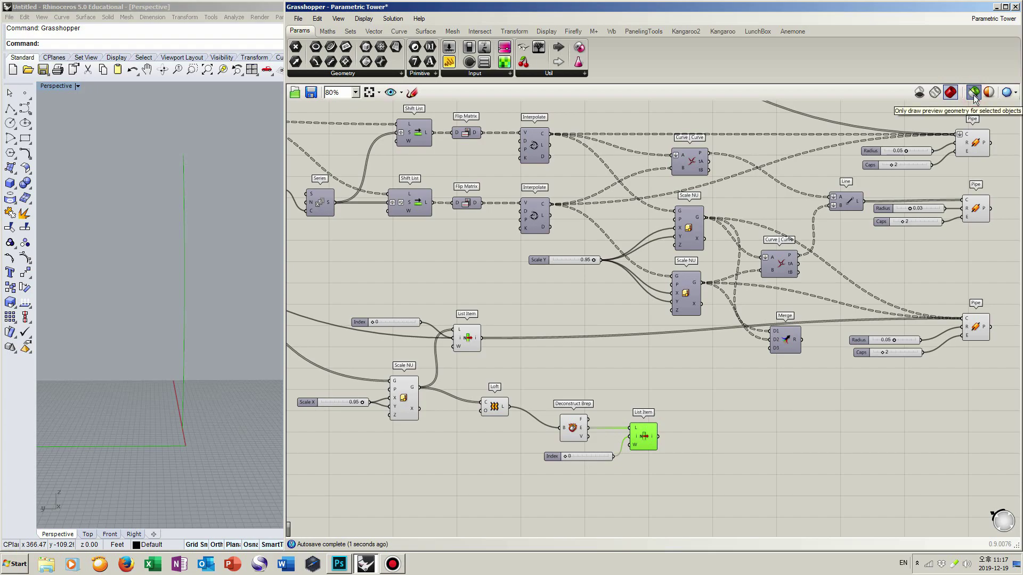
pyautogui.click(974, 94)
pyautogui.click(974, 93)
pyautogui.moveTo(267, 267); pyautogui.dragTo(127, 267, button='right')
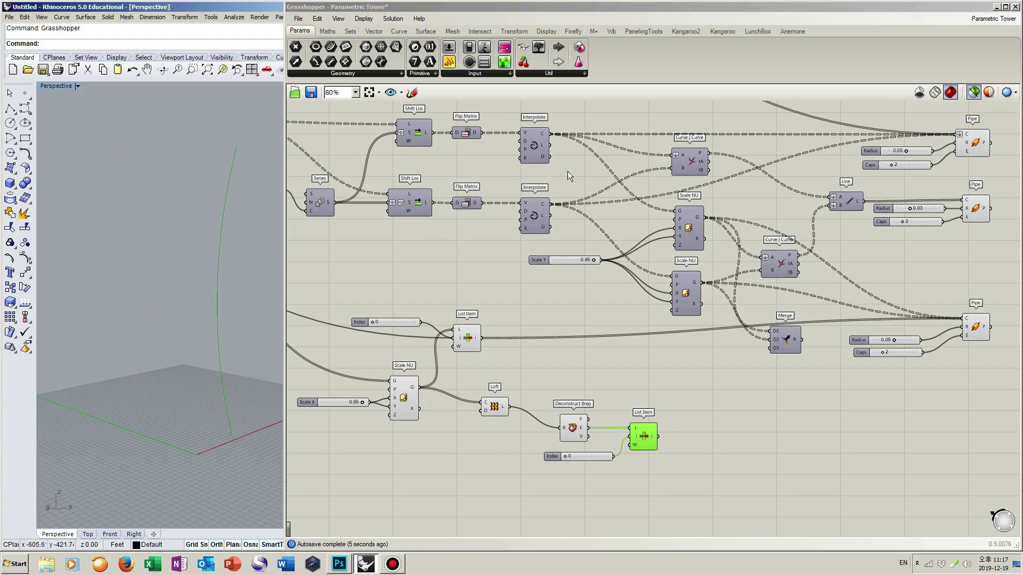
pyautogui.click(974, 94)
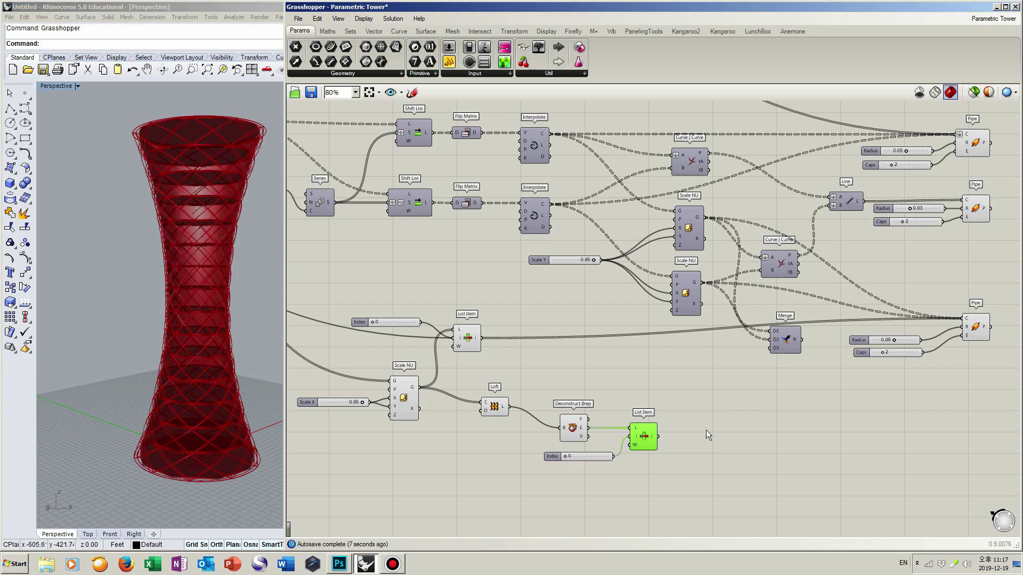
# Add a Polar Array component and place it above and beyond the edge List Item.
pyautogui.doubleClick(715, 413)
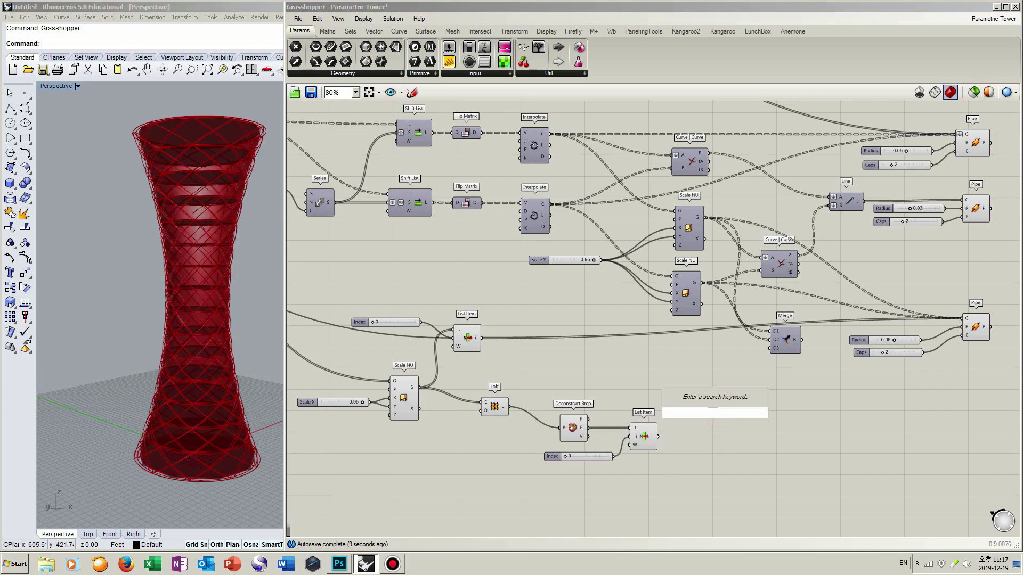
pyautogui.write('polar arr')
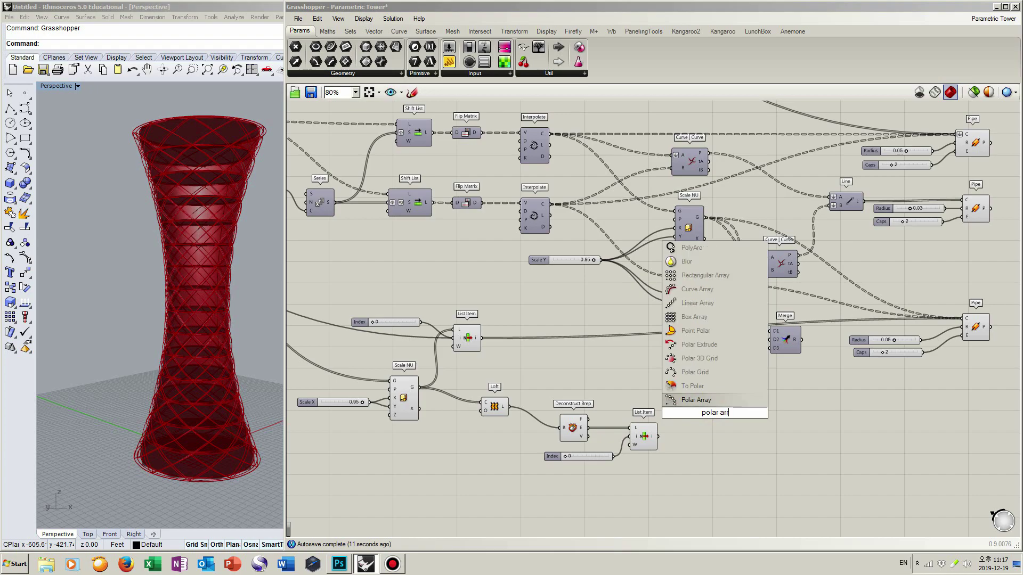
pyautogui.click(731, 400)
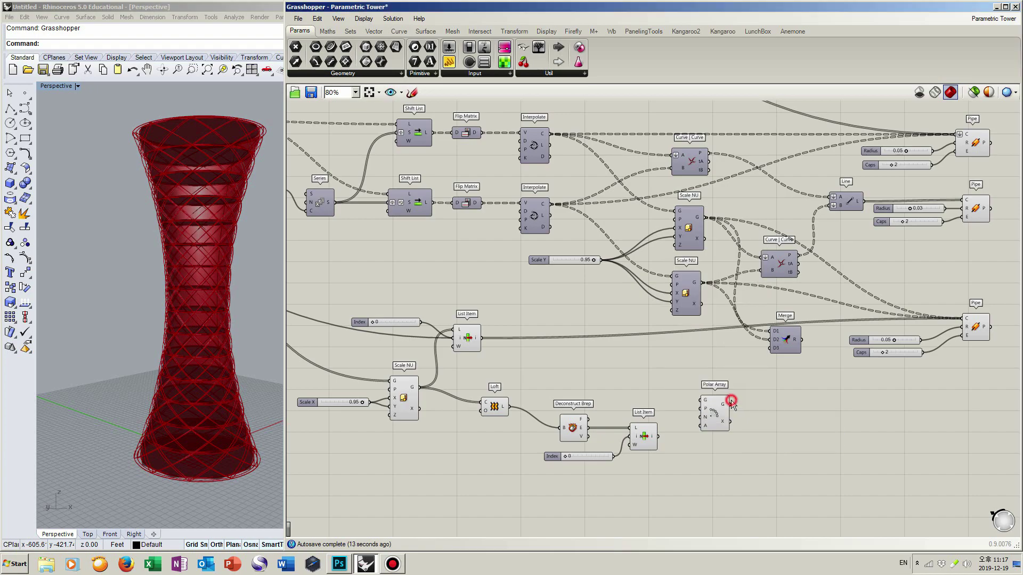
pyautogui.moveTo(724, 375); pyautogui.dragTo(758, 378, button='right')
pyautogui.moveTo(745, 415); pyautogui.dragTo(727, 382)
# Create a 25 number slider near the Divide Curve component and connect it to the Divide Curve's count input.
pyautogui.moveTo(725, 379); pyautogui.dragTo(865, 391, button='right')
pyautogui.moveTo(649, 340); pyautogui.dragTo(700, 351, button='right')
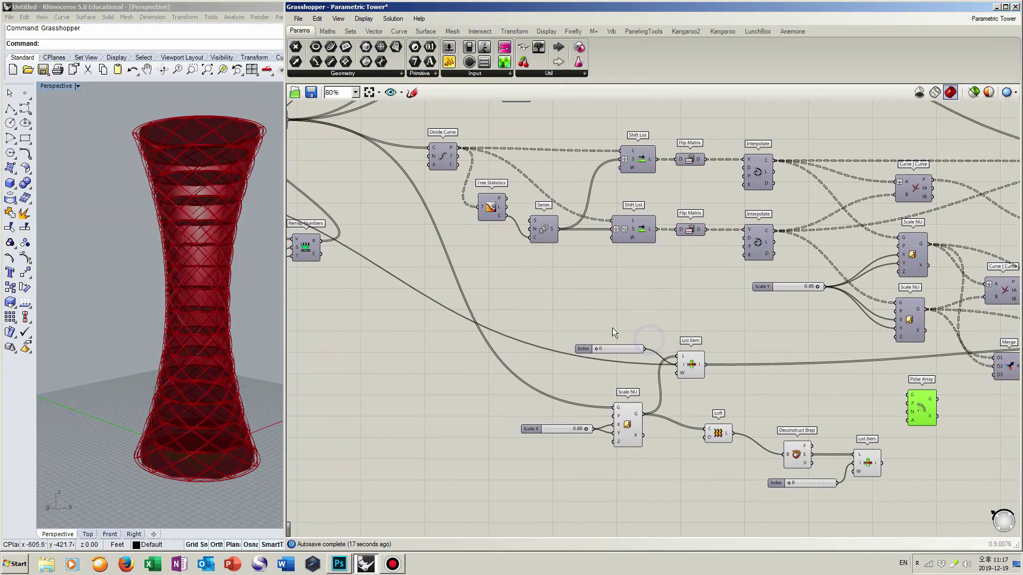
pyautogui.scroll(-2, 462, 283)
pyautogui.moveTo(469, 285); pyautogui.dragTo(449, 297, button='right')
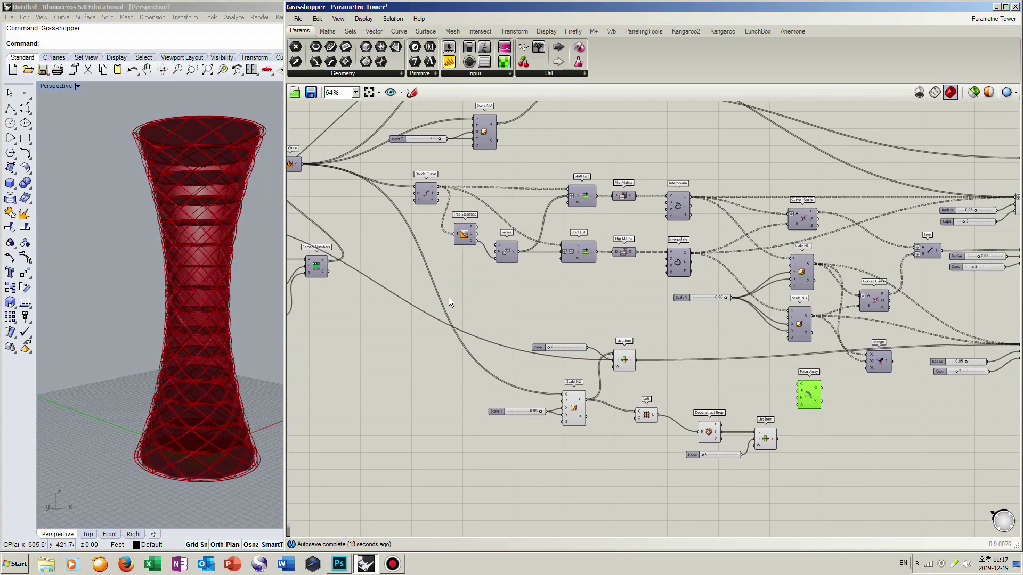
pyautogui.doubleClick(369, 205)
pyautogui.write('25')
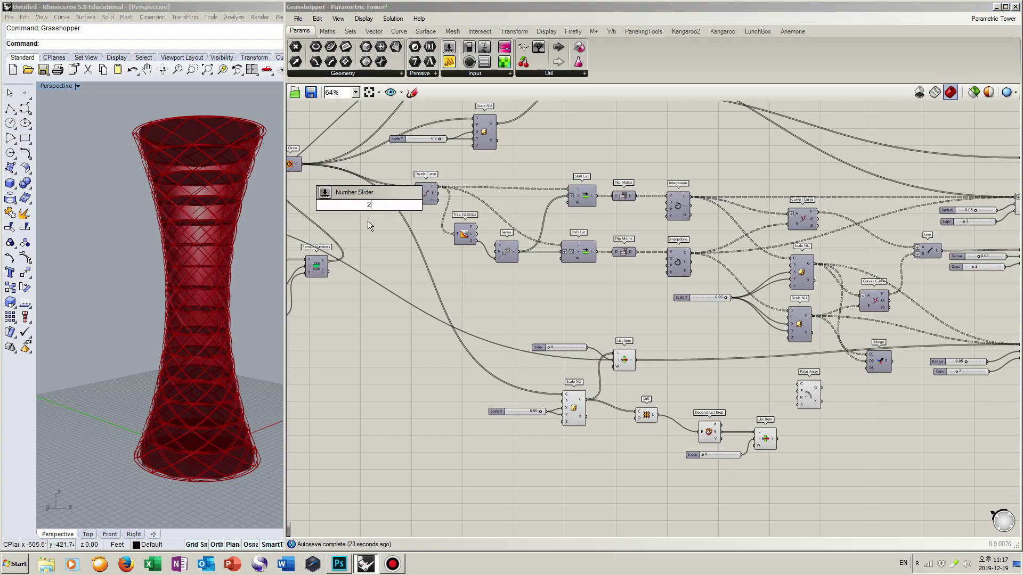
pyautogui.press('Return')
pyautogui.moveTo(389, 207); pyautogui.dragTo(412, 193)
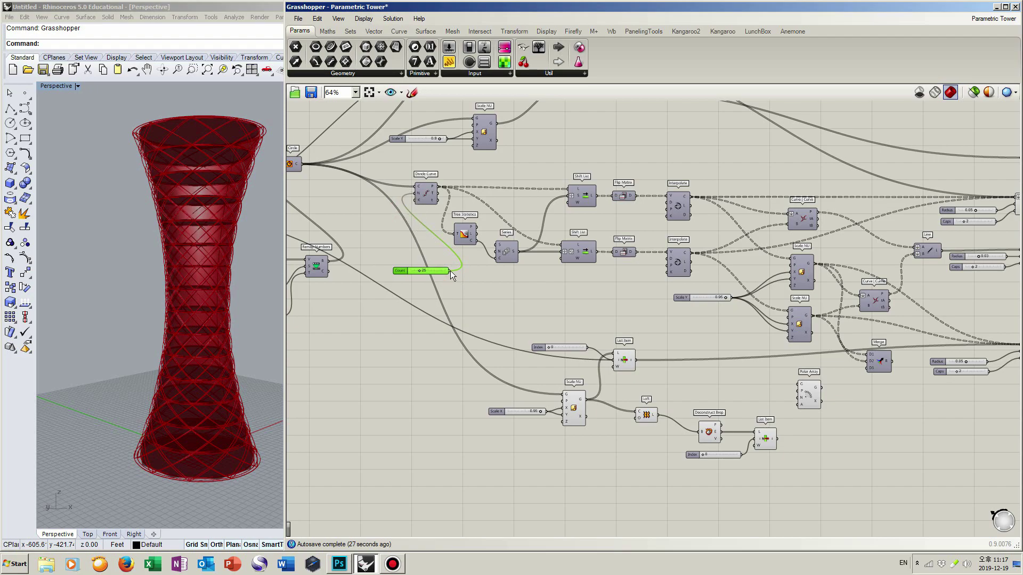
# Connect the 25 count slider to the Polar Array's count input and the edge List Item's output to its geometry input.
pyautogui.moveTo(450, 271); pyautogui.dragTo(802, 397)
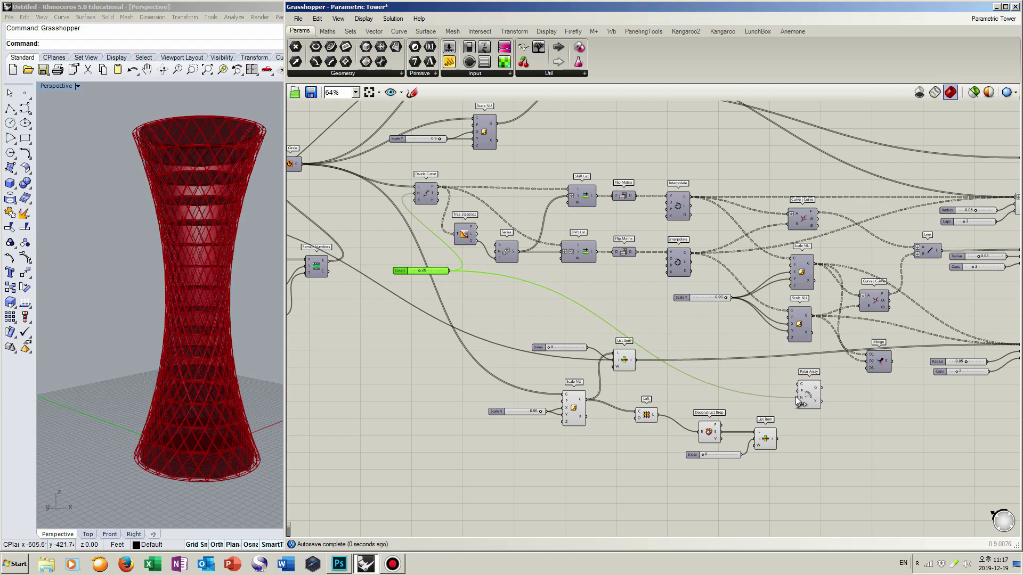
pyautogui.click(810, 401)
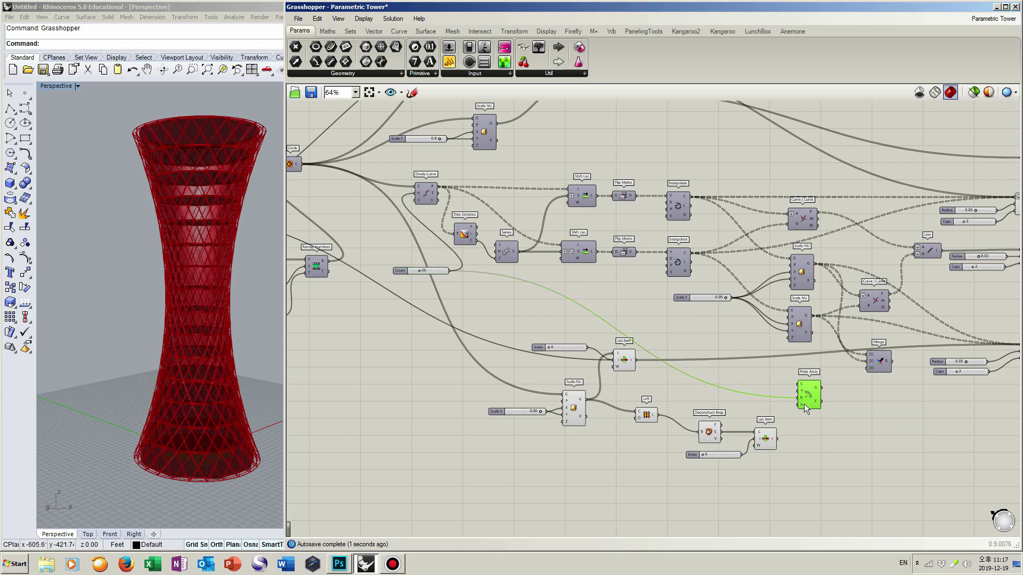
pyautogui.scroll(1, 797, 389)
pyautogui.scroll(1, 801, 392)
pyautogui.scroll(1, 813, 404)
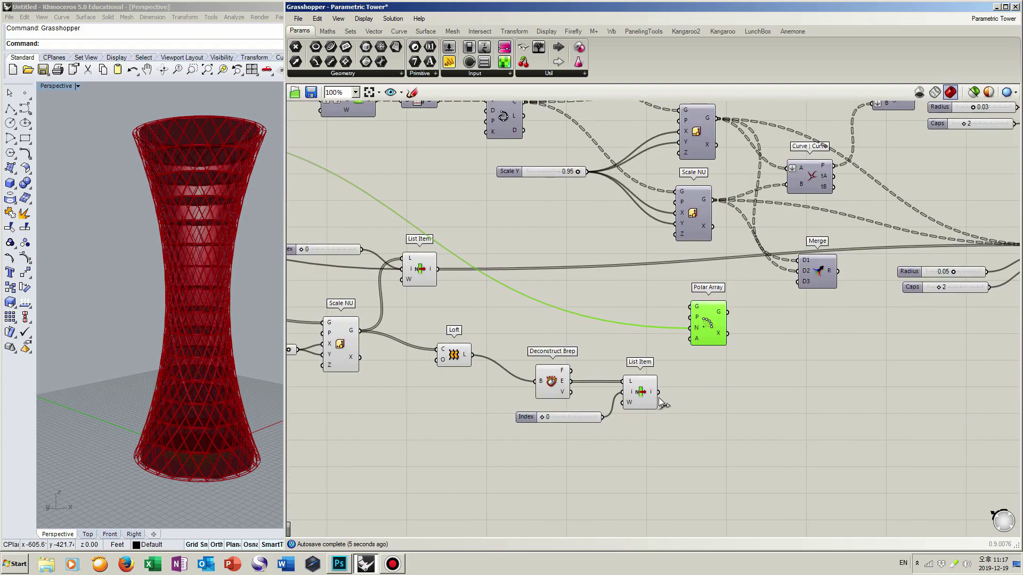
pyautogui.moveTo(659, 392); pyautogui.dragTo(691, 308)
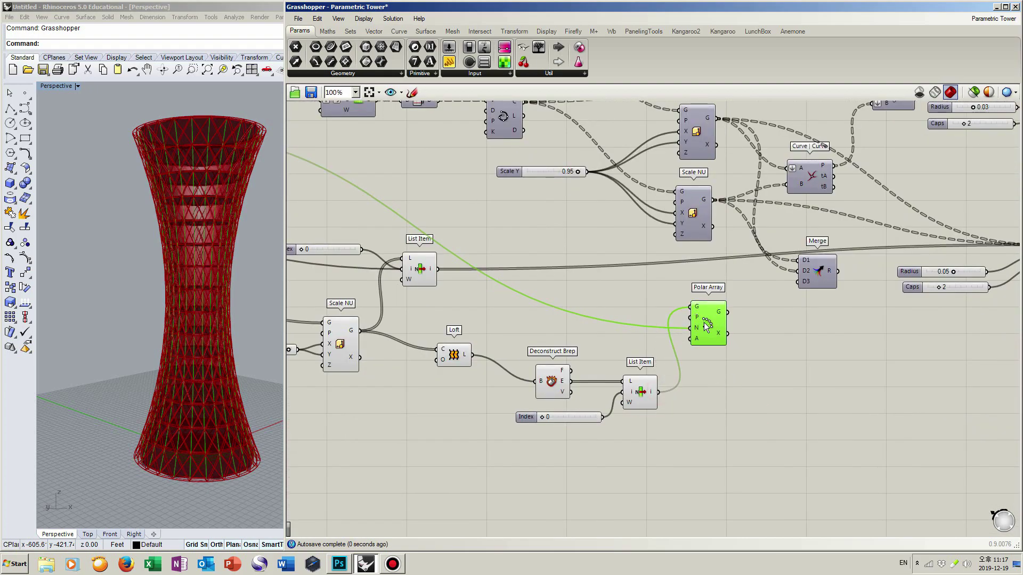
pyautogui.click(746, 347)
# Preview only the Divide Curve and Polar Array components to compare the division points with the arrayed edge curves.
pyautogui.scroll(-1, 746, 348)
pyautogui.moveTo(746, 347); pyautogui.dragTo(803, 396, button='right')
pyautogui.moveTo(356, 128); pyautogui.dragTo(358, 155, button='right')
pyautogui.click(351, 153)
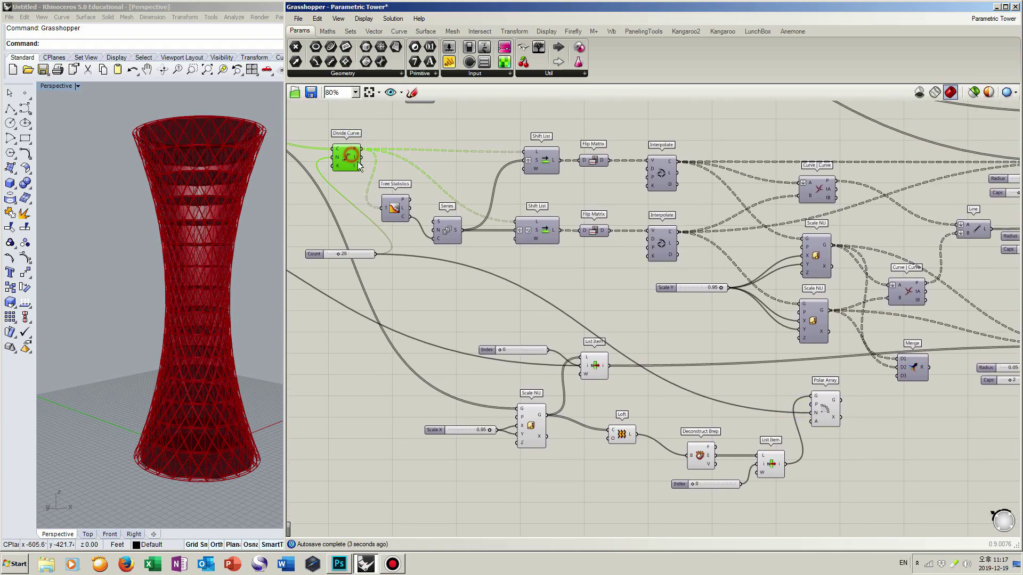
pyautogui.keyDown('shift'); pyautogui.click(825, 409); pyautogui.keyUp('shift')
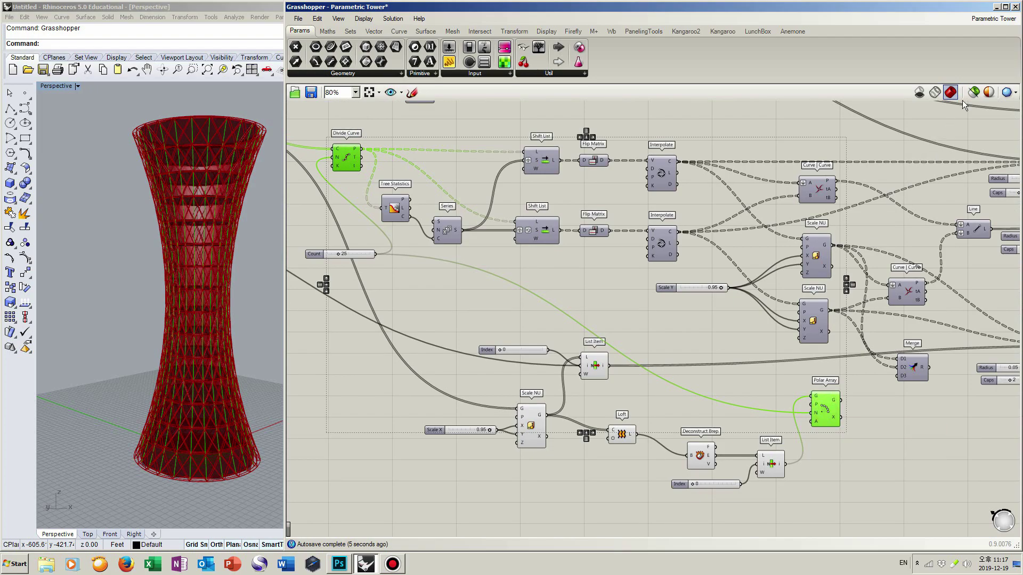
pyautogui.click(973, 93)
pyautogui.moveTo(213, 341); pyautogui.dragTo(207, 366, button='right')
# Add a Surface Split component in the empty canvas area beyond the Polar Array and edge List Item.
pyautogui.click(749, 375)
pyautogui.moveTo(822, 384); pyautogui.dragTo(639, 352, button='right')
pyautogui.moveTo(781, 389); pyautogui.dragTo(648, 340, button='right')
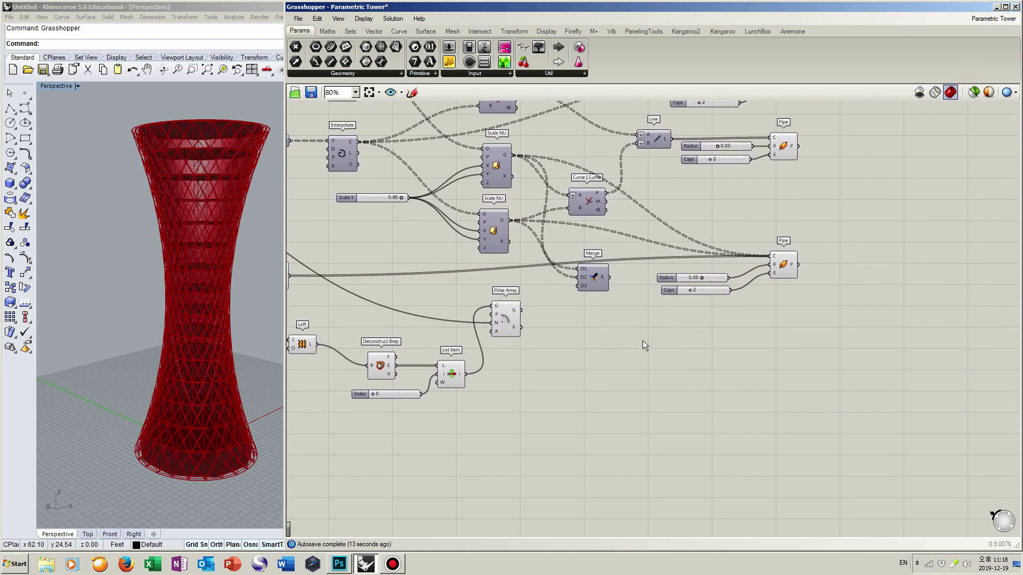
pyautogui.moveTo(589, 362); pyautogui.dragTo(627, 379, button='right')
pyautogui.doubleClick(613, 379)
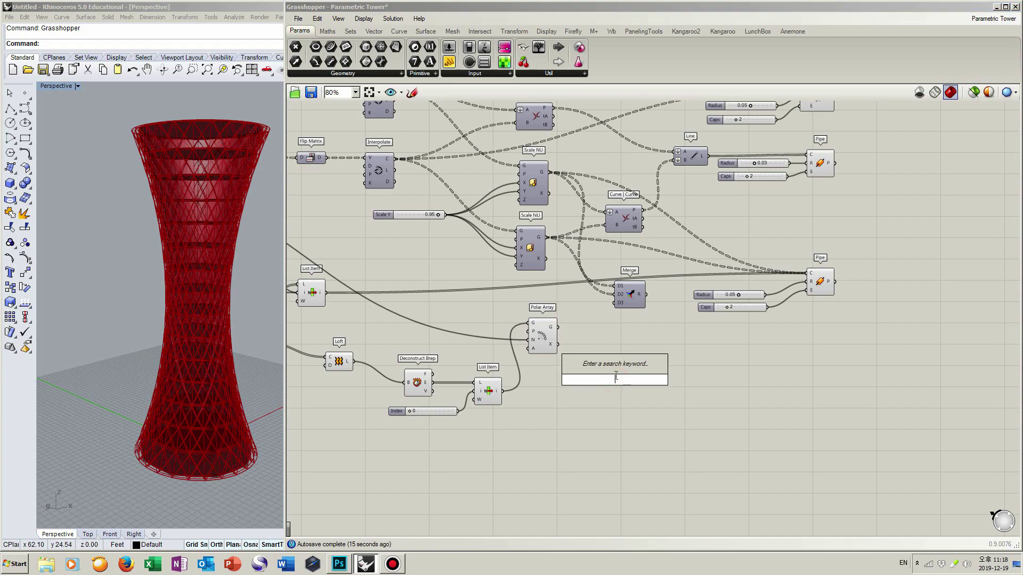
pyautogui.write('surface')
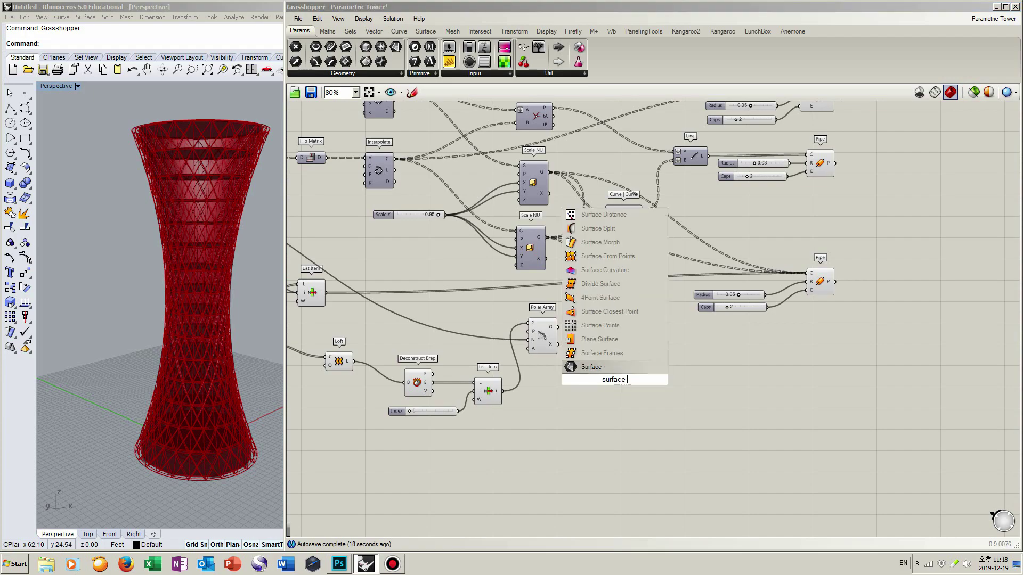
pyautogui.write(' spl')
pyautogui.click(614, 352)
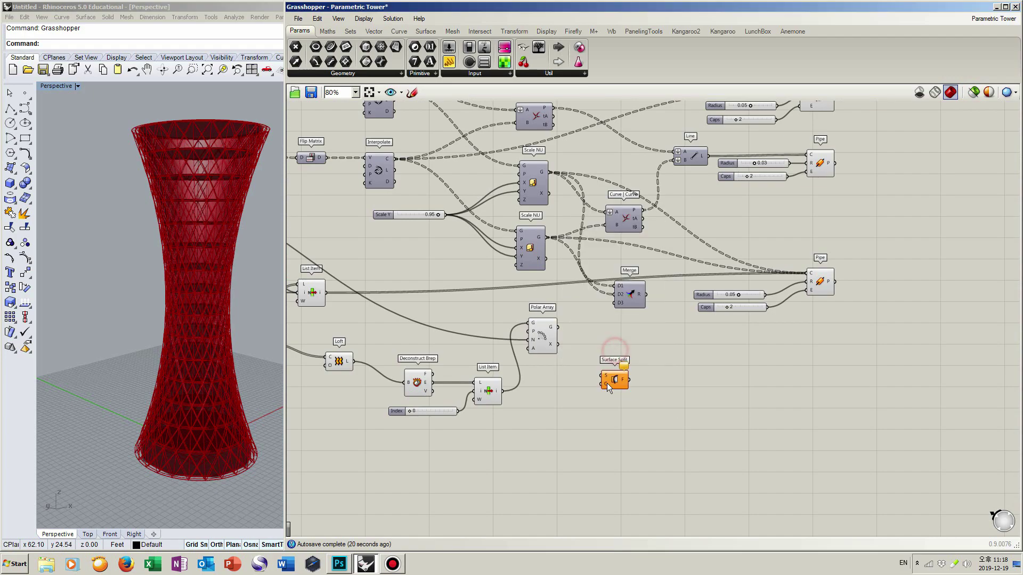
pyautogui.moveTo(613, 386); pyautogui.dragTo(615, 387)
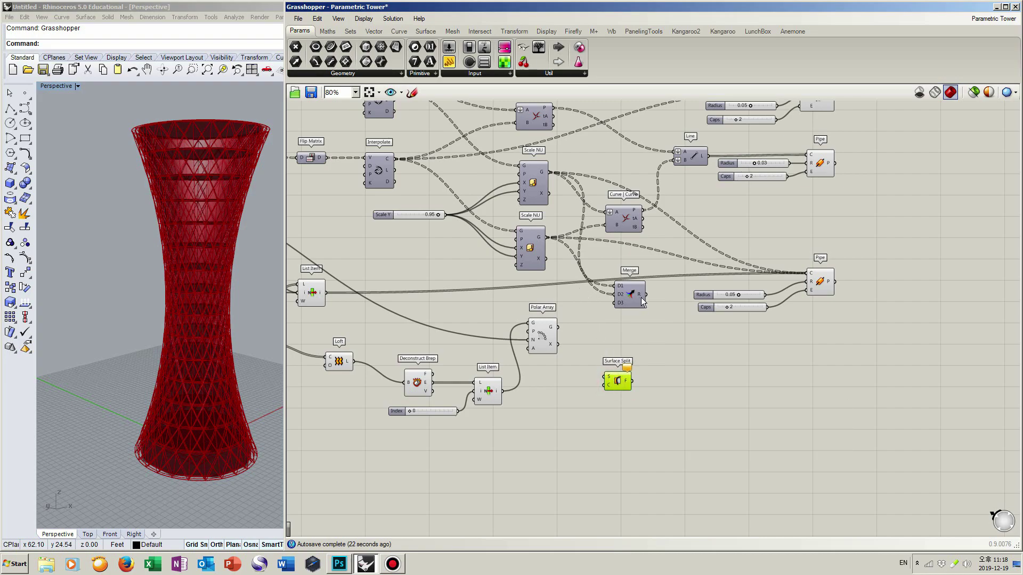
# Connect the Merge and Polar Array outputs to Surface Split's flattened curves input and the Loft output to its surface input.
pyautogui.moveTo(647, 296); pyautogui.dragTo(605, 385)
pyautogui.moveTo(625, 381); pyautogui.dragTo(677, 389)
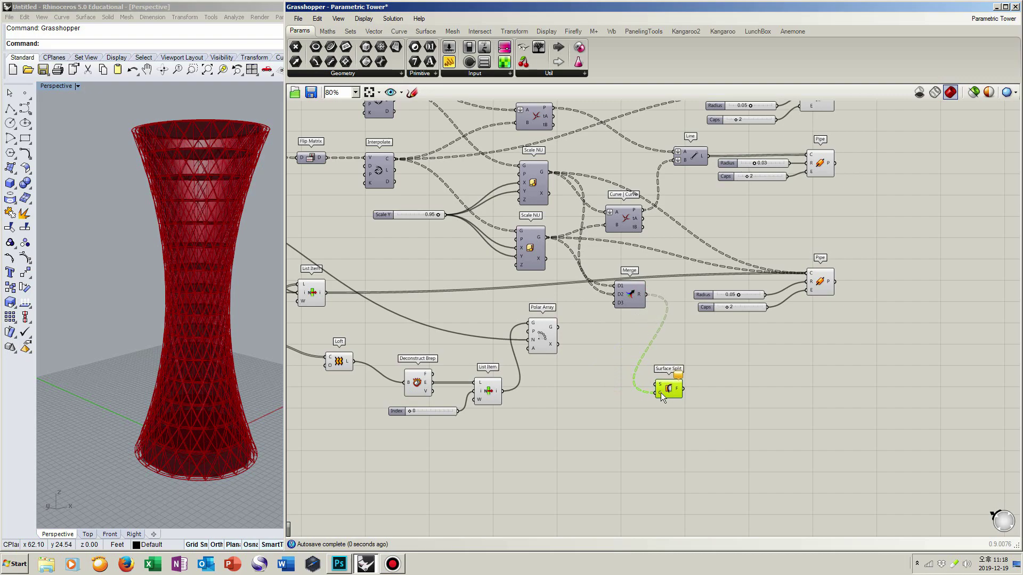
pyautogui.rightClick(661, 393)
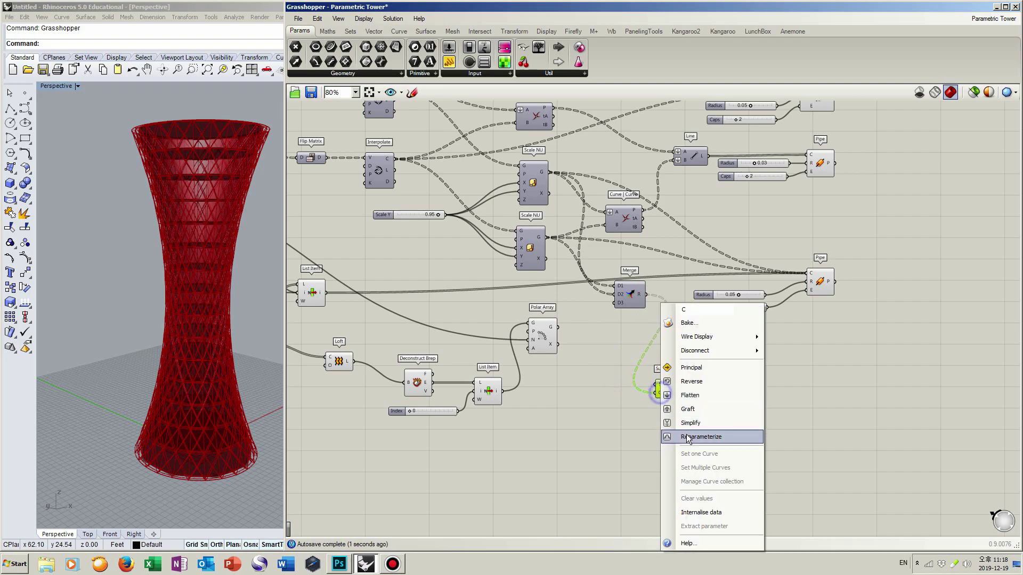
pyautogui.click(708, 395)
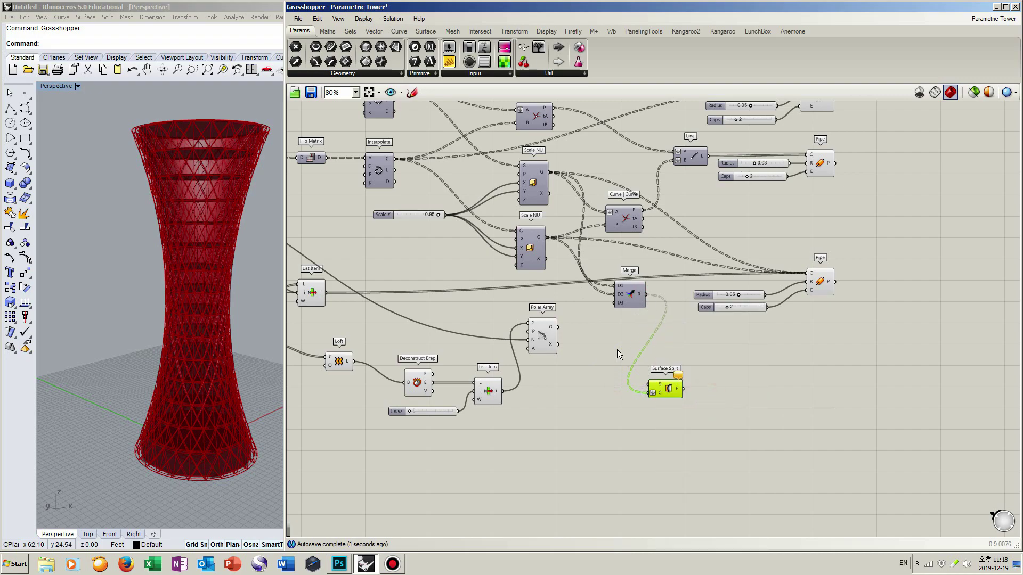
pyautogui.keyDown('shift'); pyautogui.moveTo(560, 326); pyautogui.dragTo(649, 397); pyautogui.keyUp('shift')
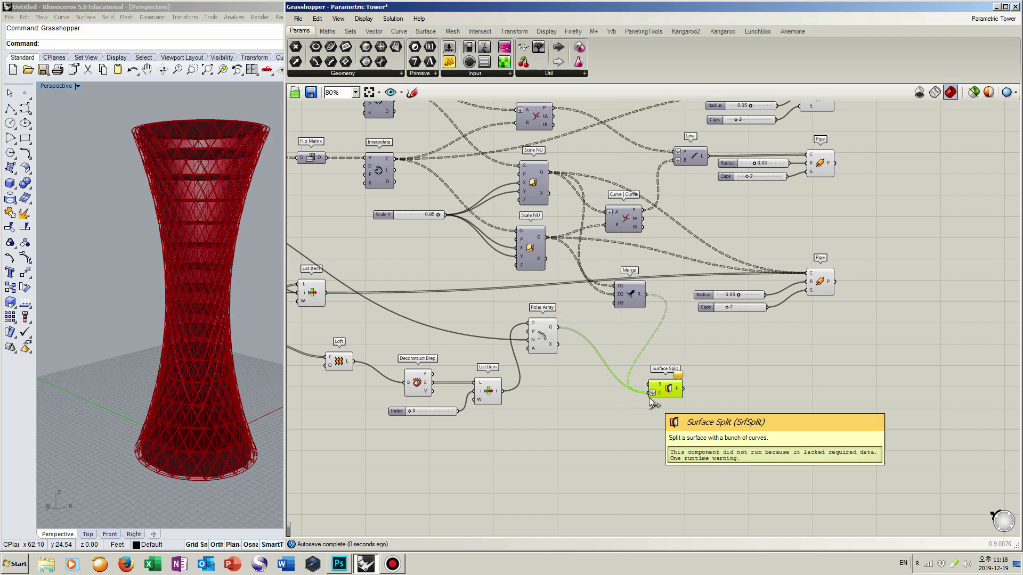
pyautogui.moveTo(383, 361); pyautogui.dragTo(652, 383)
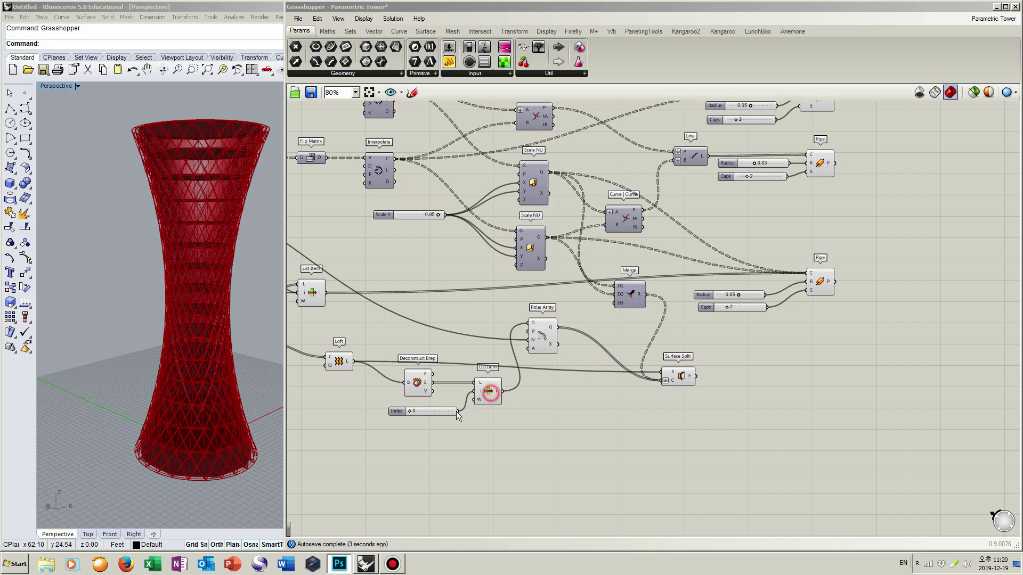
# Move the Deconstruct Brep, edge List Item and its index slider lower as a set, and line the Loft up with Surface Split.
pyautogui.click(486, 390)
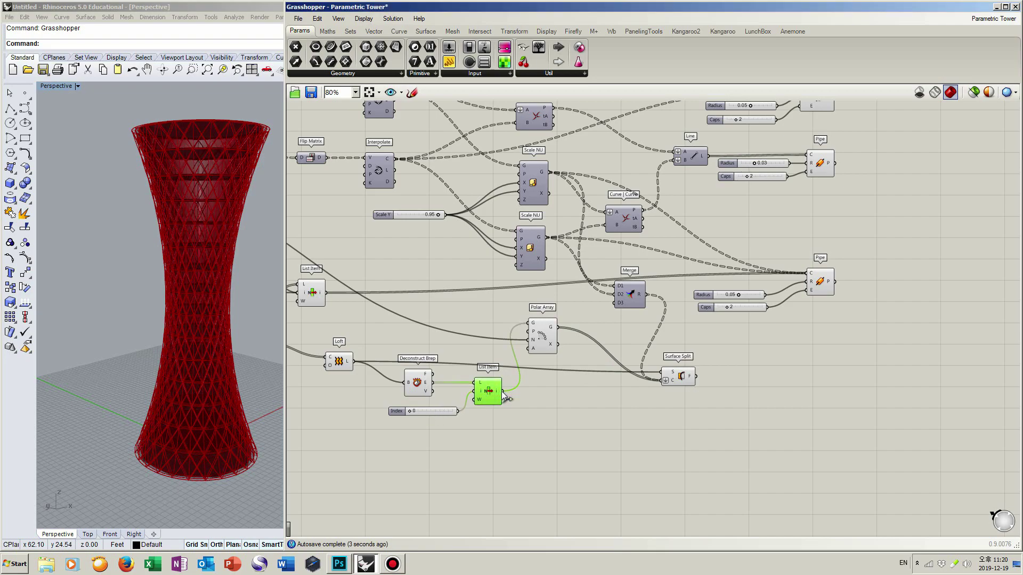
pyautogui.keyDown('shift'); pyautogui.click(423, 382); pyautogui.keyUp('shift')
pyautogui.keyDown('shift'); pyautogui.click(433, 408); pyautogui.keyUp('shift')
pyautogui.keyDown('shift'); pyautogui.click(427, 409); pyautogui.keyUp('shift')
pyautogui.moveTo(427, 409); pyautogui.dragTo(434, 437)
pyautogui.click(570, 420)
pyautogui.moveTo(343, 366); pyautogui.dragTo(349, 376)
pyautogui.click(648, 411)
# Add a Surface parameter after Surface Split and feed it the split fragments.
pyautogui.moveTo(740, 396); pyautogui.dragTo(690, 394, button='right')
pyautogui.doubleClick(705, 385)
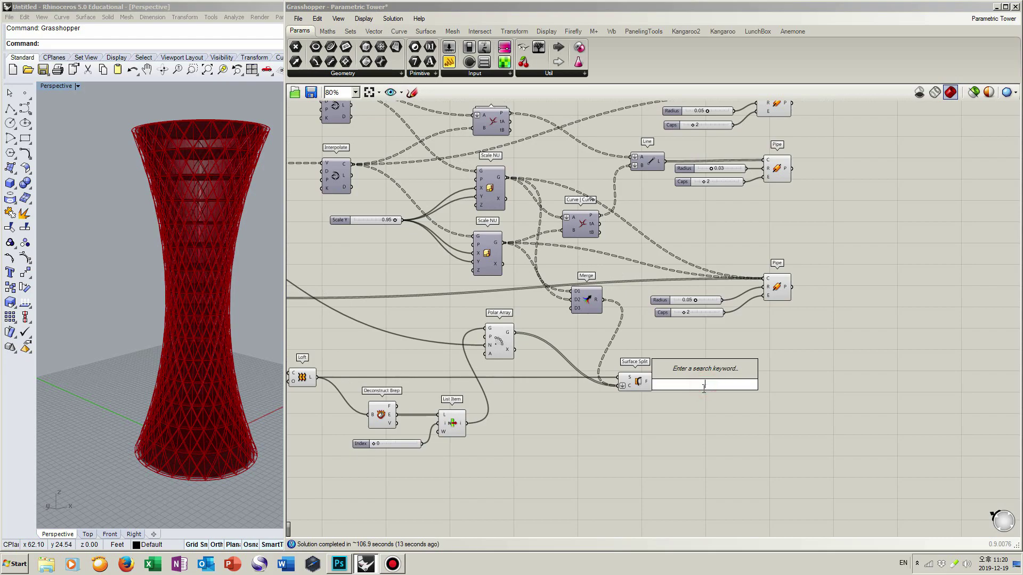
pyautogui.write('surface')
pyautogui.click(676, 377)
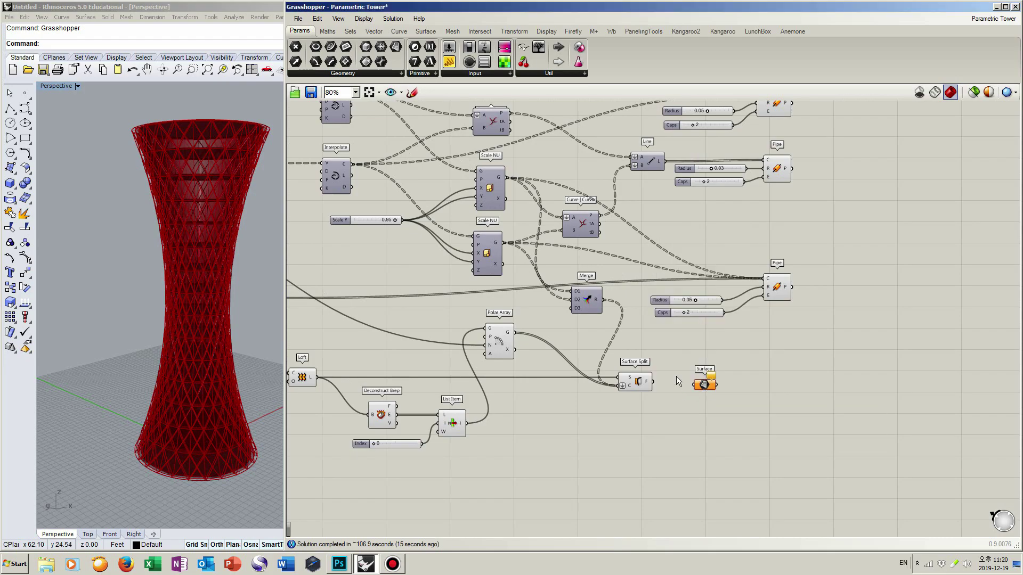
pyautogui.moveTo(655, 381); pyautogui.dragTo(693, 382)
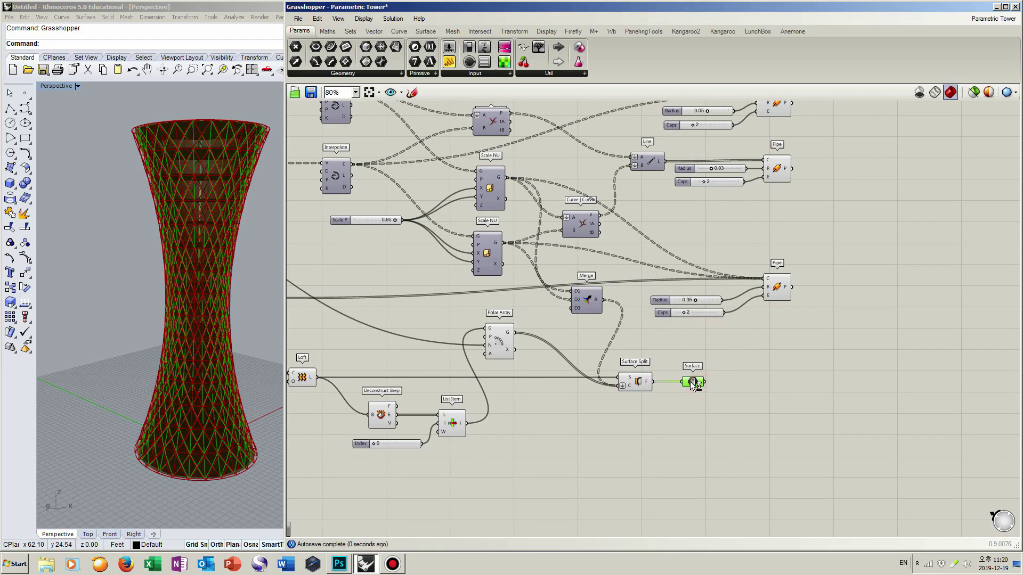
# Add a Random Reduce component and connect the Surface parameter to its list input.
pyautogui.doubleClick(746, 384)
pyautogui.write('random')
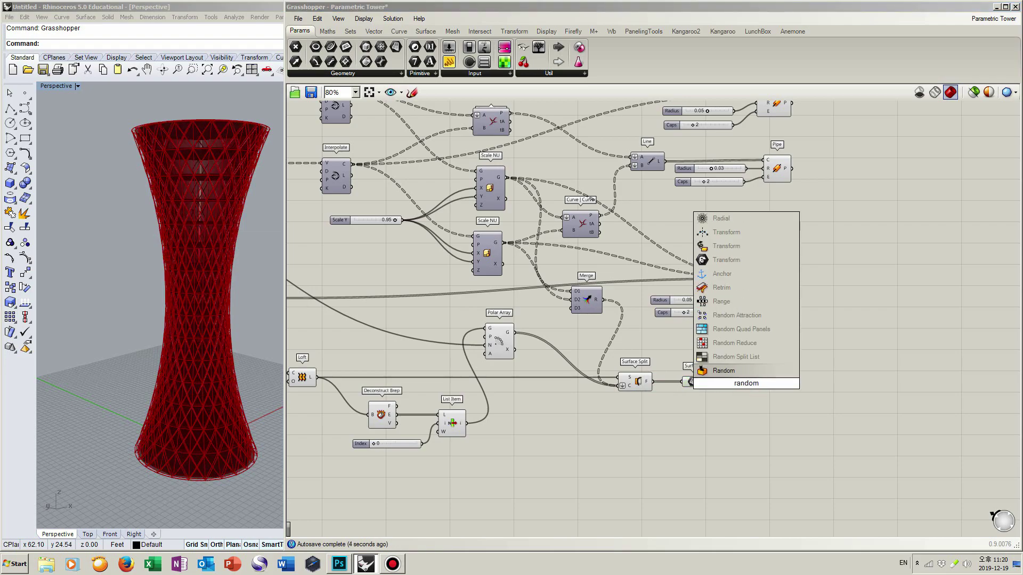
pyautogui.click(770, 344)
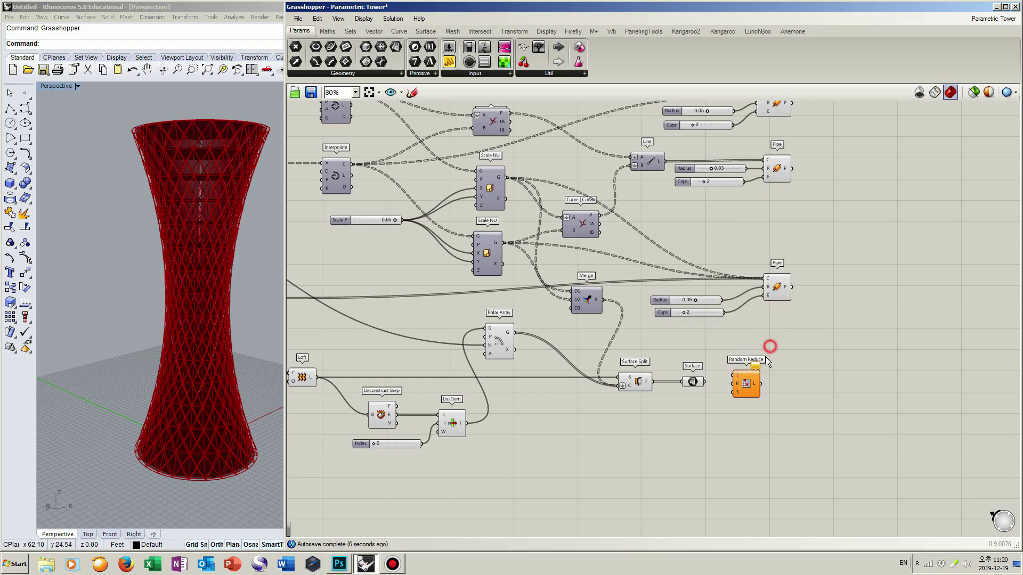
pyautogui.moveTo(705, 381); pyautogui.dragTo(751, 377)
# Create a 350 number slider for Random Reduce's reduction input and move the component farther from the Surface parameter.
pyautogui.click(704, 410)
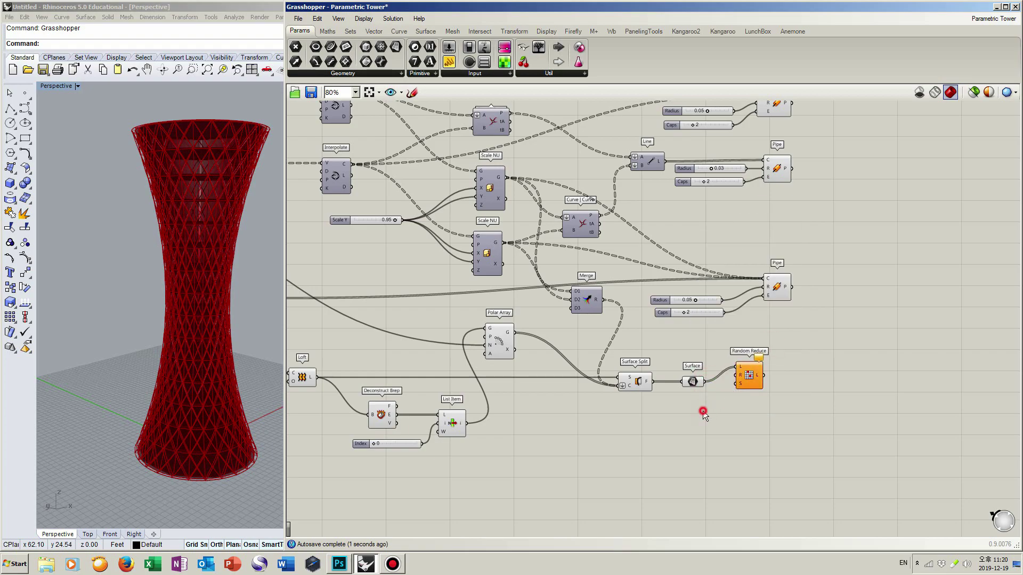
pyautogui.doubleClick(702, 411)
pyautogui.write('350')
pyautogui.press('Return')
pyautogui.moveTo(730, 375)
pyautogui.mouseDown()
pyautogui.moveTo(731, 410)
pyautogui.moveTo(695, 409)
pyautogui.moveTo(759, 377)
pyautogui.mouseUp()
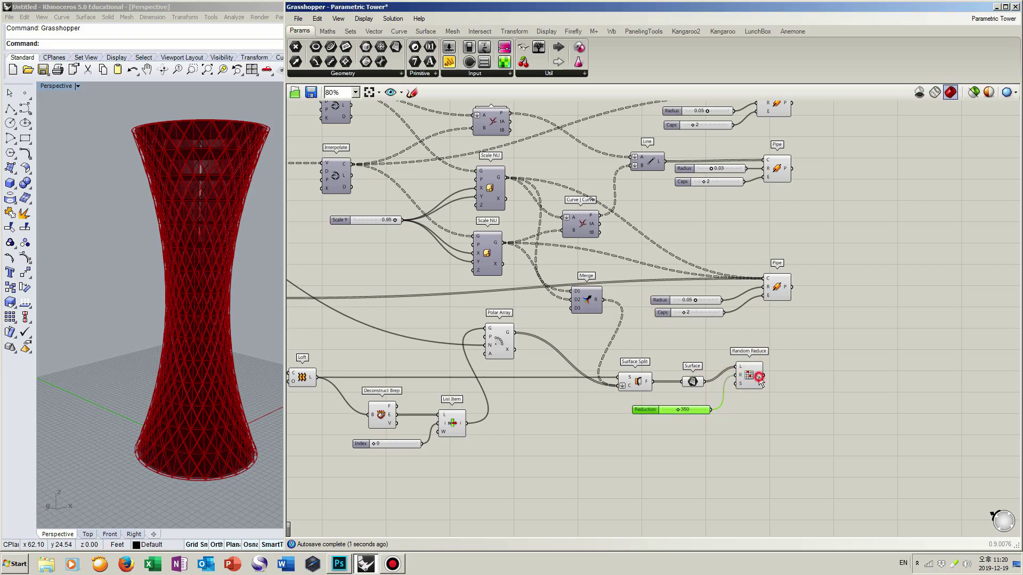
pyautogui.click(749, 377)
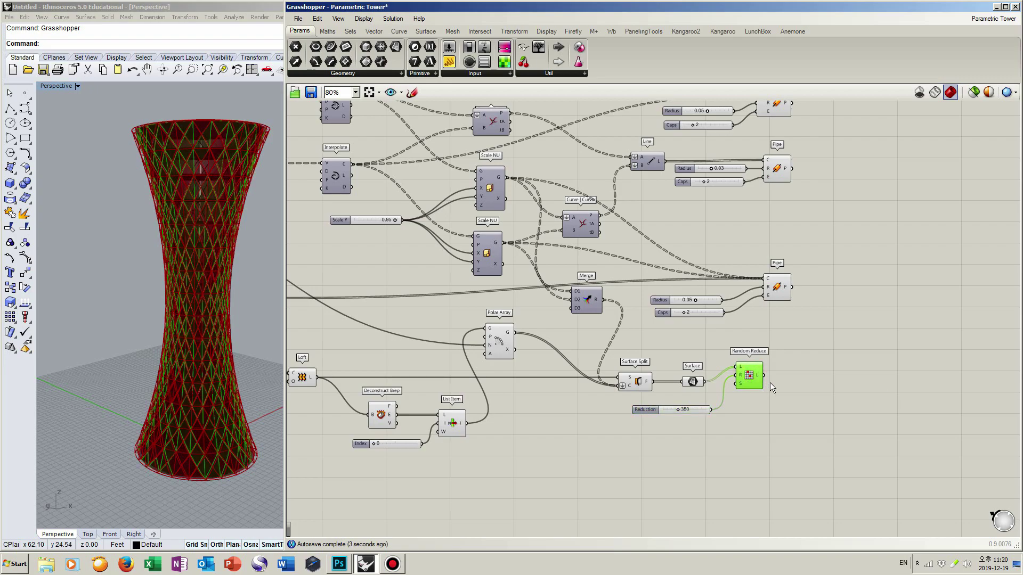
pyautogui.moveTo(754, 372); pyautogui.dragTo(784, 380)
pyautogui.click(833, 345)
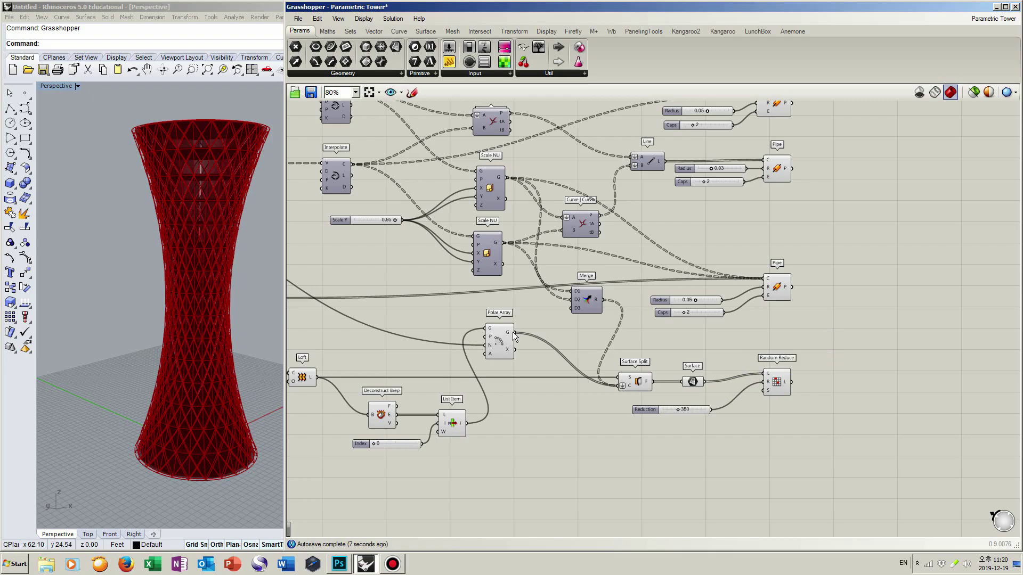
# Add the Polar Array output to the curve input of the 0.03 radius Pipe alongside the Line, and nudge the Merge component.
pyautogui.moveTo(514, 332); pyautogui.dragTo(767, 159)
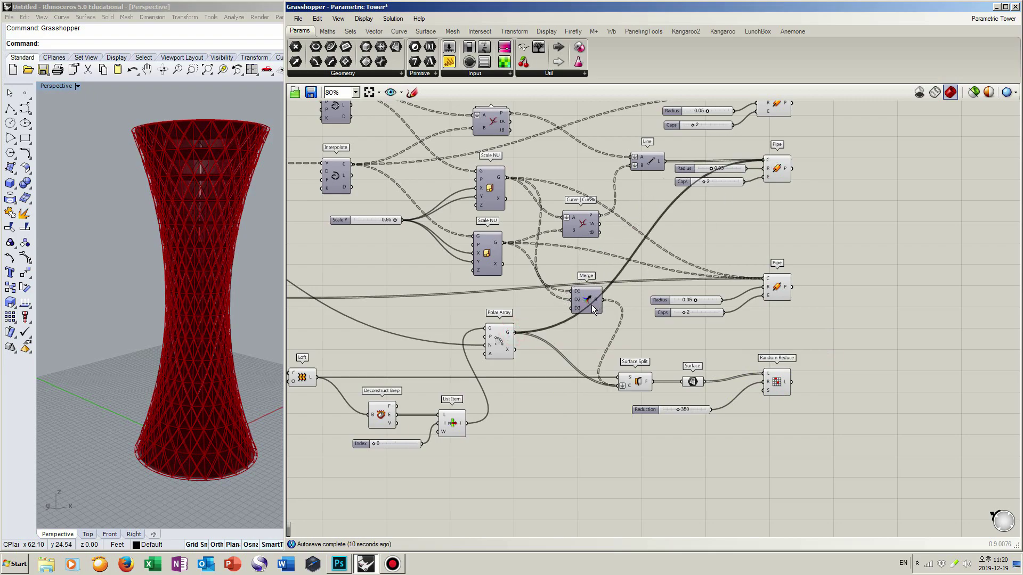
pyautogui.moveTo(589, 301)
pyautogui.mouseDown()
pyautogui.moveTo(587, 315)
pyautogui.moveTo(601, 310)
pyautogui.mouseUp()
pyautogui.click(644, 298)
# Highlight the Cap Holes, three Pipe and Random Reduce components together to check the final geometry.
pyautogui.moveTo(799, 375); pyautogui.dragTo(785, 418, button='right')
pyautogui.moveTo(805, 452); pyautogui.dragTo(750, 132)
pyautogui.moveTo(779, 164); pyautogui.dragTo(758, 208, button='right')
pyautogui.keyDown('shift'); pyautogui.click(747, 133); pyautogui.keyUp('shift')
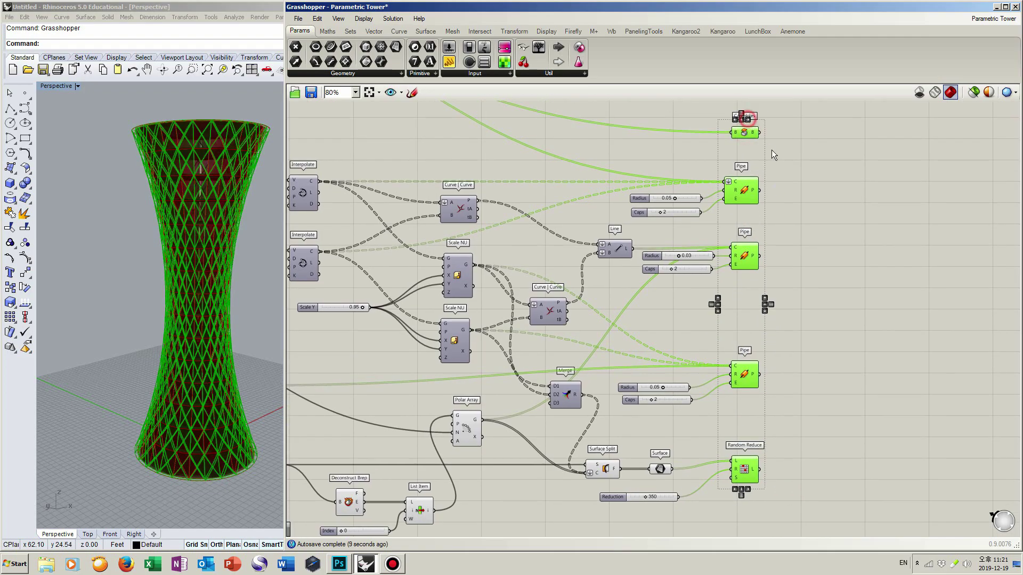
pyautogui.click(792, 177)
# Add a second Merge component beyond the Pipes and connect the Cap Holes, three Pipe and Random Reduce outputs to it.
pyautogui.click(812, 279)
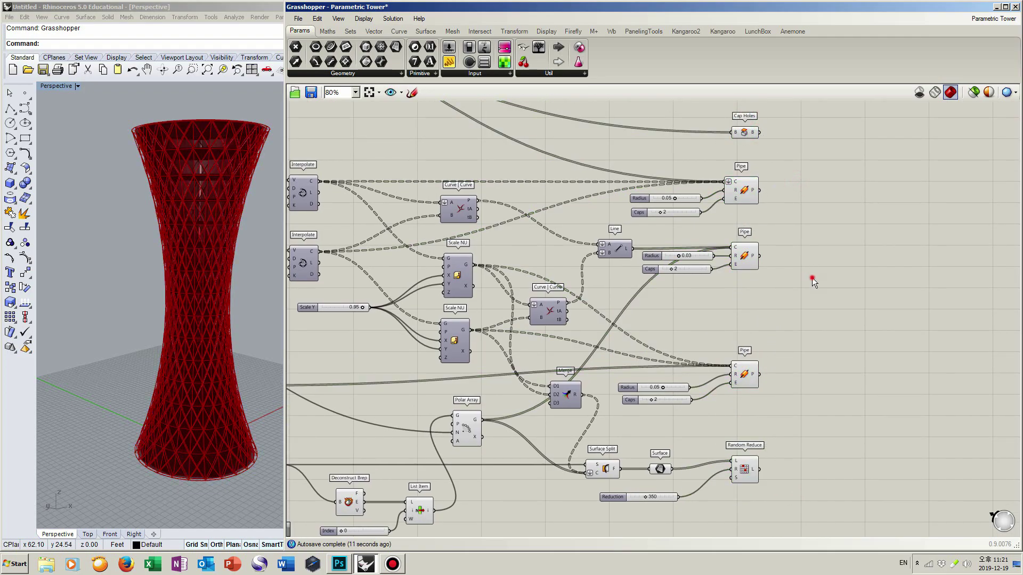
pyautogui.write('merge')
pyautogui.press('Return')
pyautogui.moveTo(760, 133); pyautogui.dragTo(799, 274)
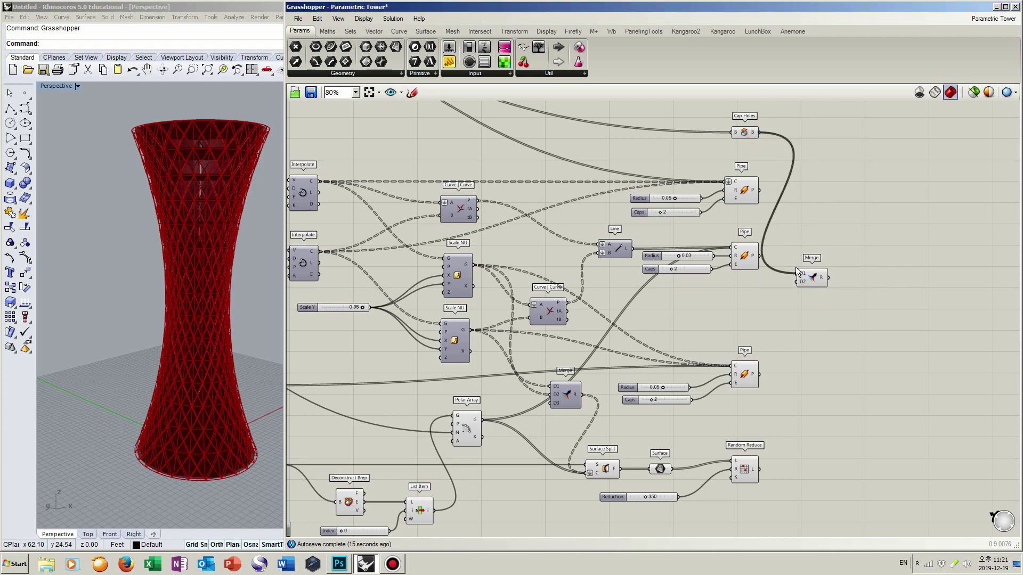
pyautogui.moveTo(757, 189); pyautogui.dragTo(760, 374)
pyautogui.moveTo(797, 294); pyautogui.dragTo(865, 295)
# Examine the component network leading from the curve division to the final Merge.
pyautogui.scroll(-3, 760, 305)
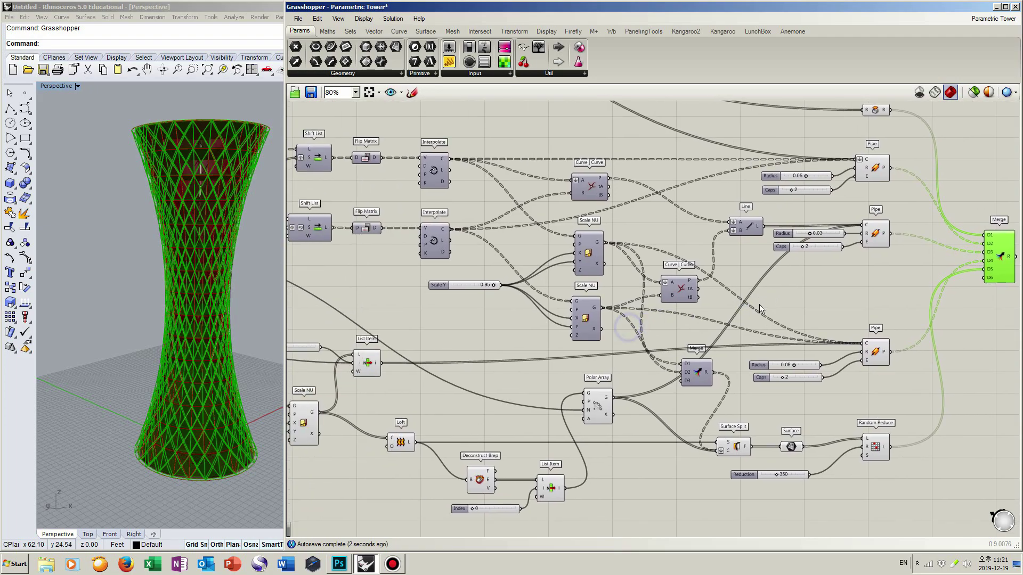
pyautogui.moveTo(738, 308); pyautogui.dragTo(770, 325, button='right')
pyautogui.moveTo(603, 316); pyautogui.dragTo(711, 329, button='right')
pyautogui.moveTo(642, 329); pyautogui.dragTo(733, 393, button='right')
pyautogui.click(705, 321)
pyautogui.scroll(1, 722, 321)
pyautogui.moveTo(783, 361); pyautogui.dragTo(698, 350, button='right')
pyautogui.moveTo(764, 352); pyautogui.dragTo(687, 333, button='right')
# Bake the final Merge component to Layer 01 with grouping enabled.
pyautogui.click(973, 314)
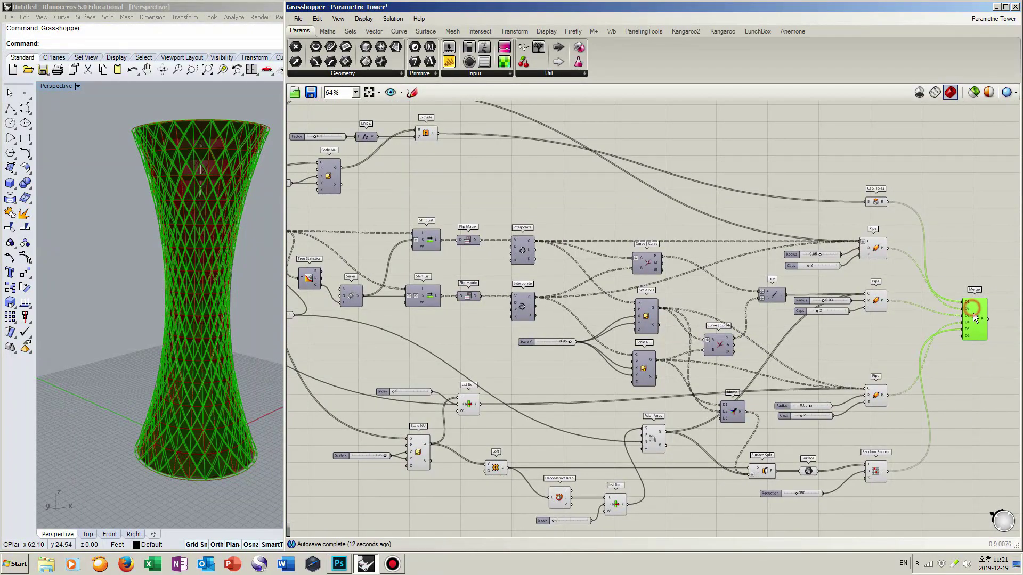
pyautogui.click(978, 364)
pyautogui.moveTo(988, 363); pyautogui.dragTo(943, 356, button='right')
pyautogui.click(927, 311)
pyautogui.rightClick(927, 311)
pyautogui.click(932, 362)
pyautogui.click(898, 255)
pyautogui.click(899, 382)
pyautogui.click(857, 398)
pyautogui.click(879, 390)
pyautogui.click(911, 428)
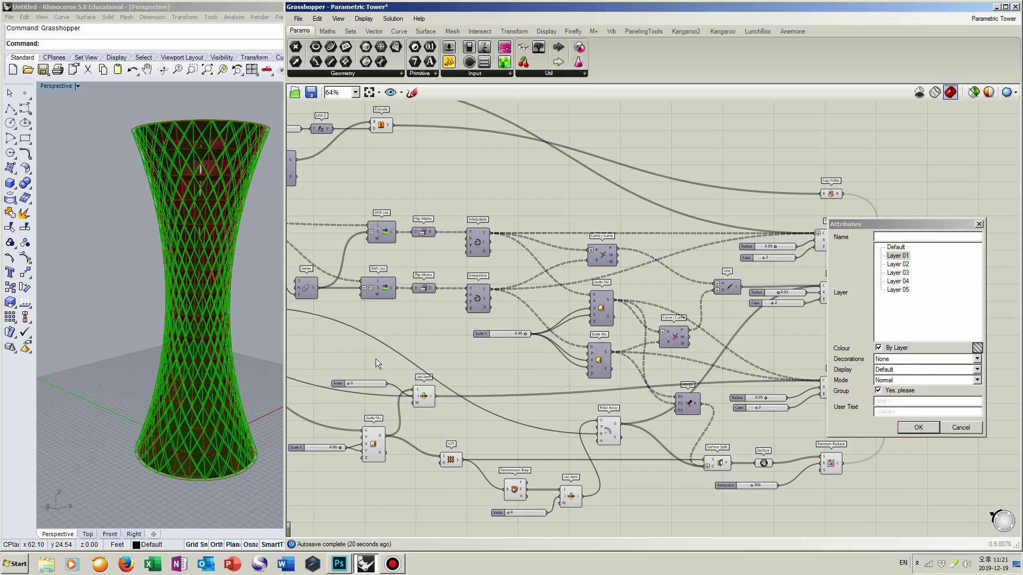
# Select the baked tower group and move it along the X axis, clear of the Grasshopper preview.
pyautogui.click(196, 339)
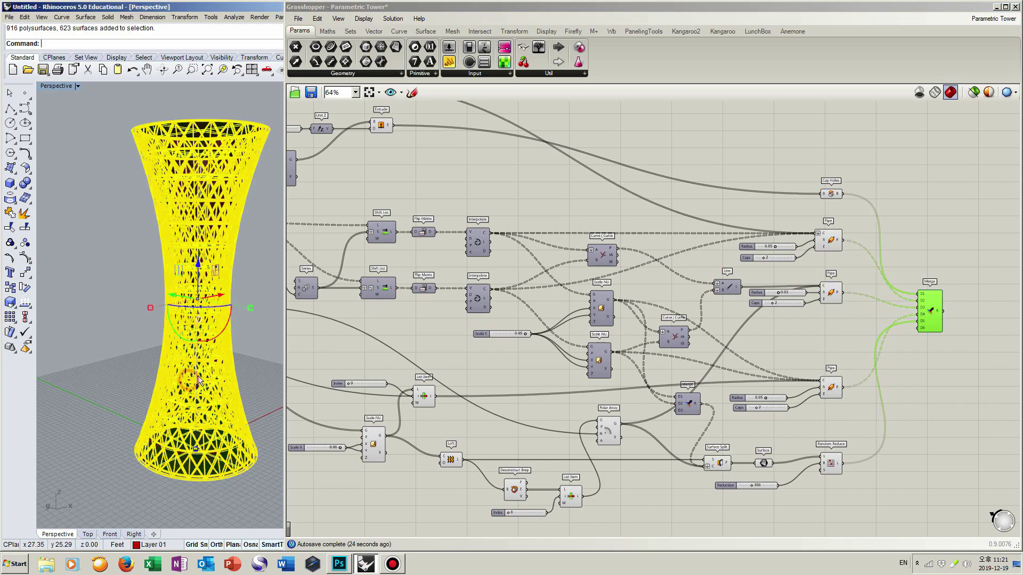
pyautogui.scroll(-3, 198, 375)
pyautogui.moveTo(194, 418); pyautogui.dragTo(186, 407, button='right')
pyautogui.scroll(-3, 186, 404)
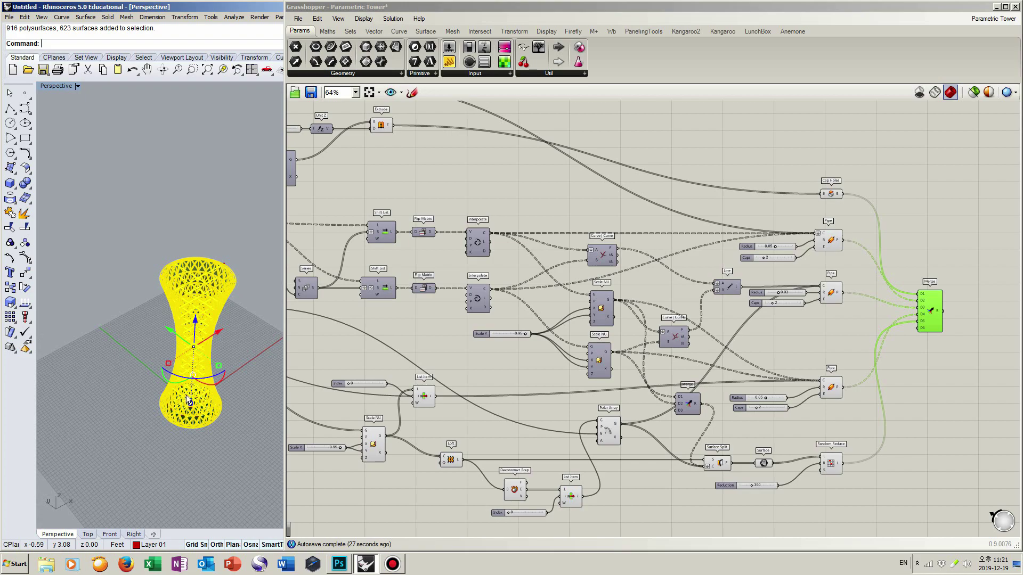
pyautogui.moveTo(213, 350); pyautogui.dragTo(107, 426)
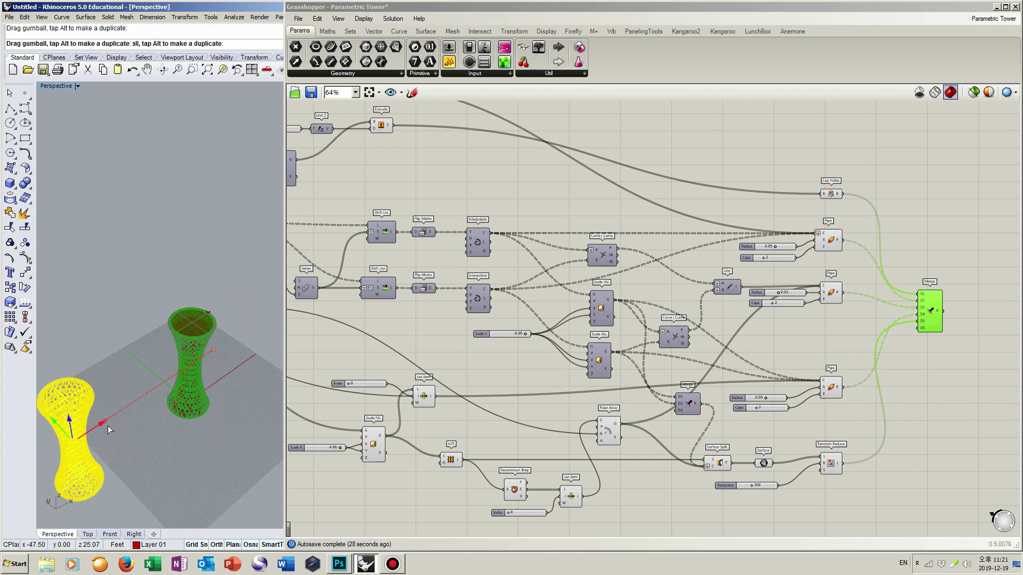
# Zoom to the baked tower, deselect it and set the Perspective viewport to Rendered display.
pyautogui.write('zs')
pyautogui.press('Return')
pyautogui.click(73, 366)
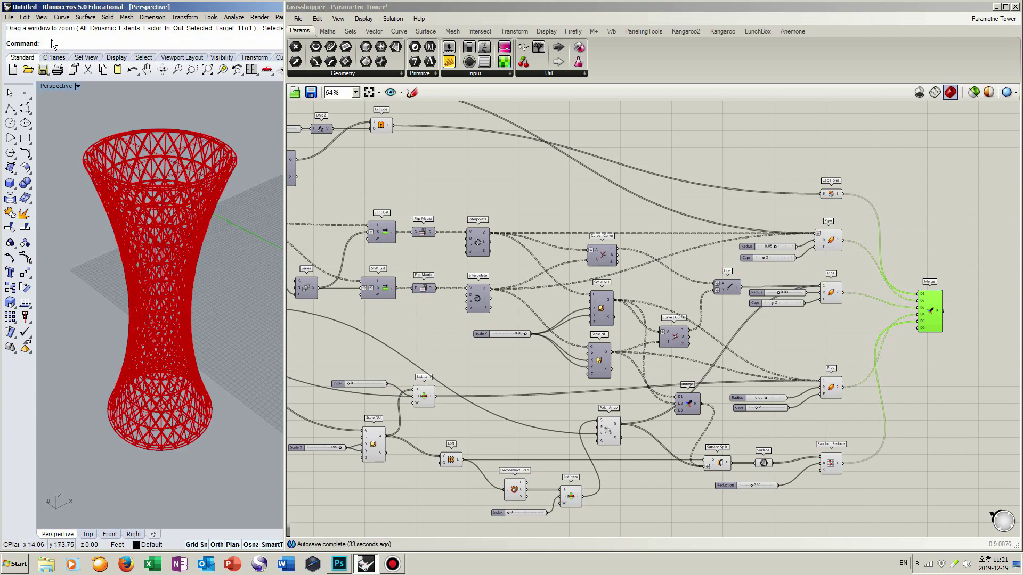
pyautogui.click(42, 18)
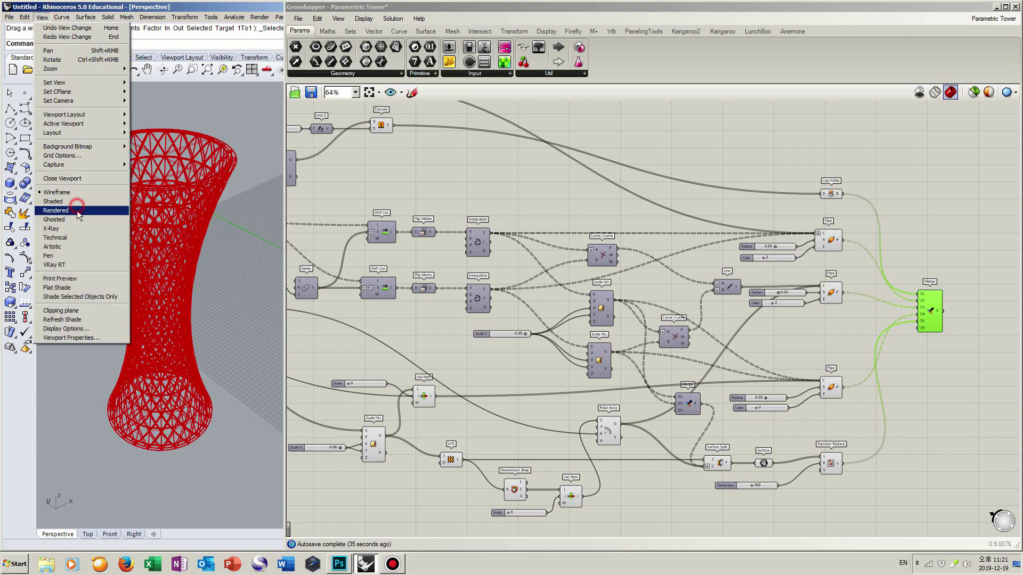
pyautogui.click(55, 211)
pyautogui.moveTo(138, 317); pyautogui.dragTo(99, 311, button='right')
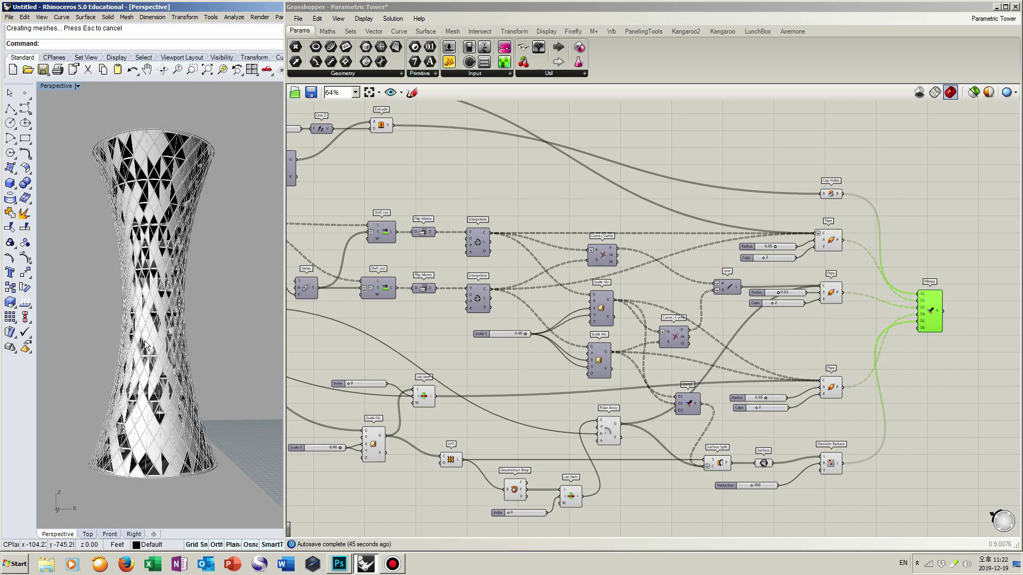
pyautogui.click(393, 561)
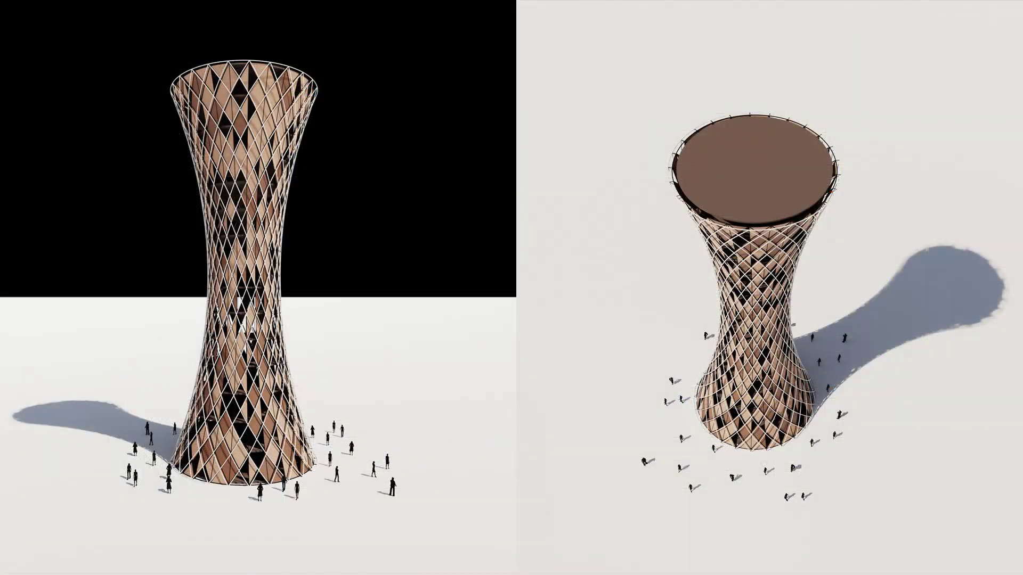